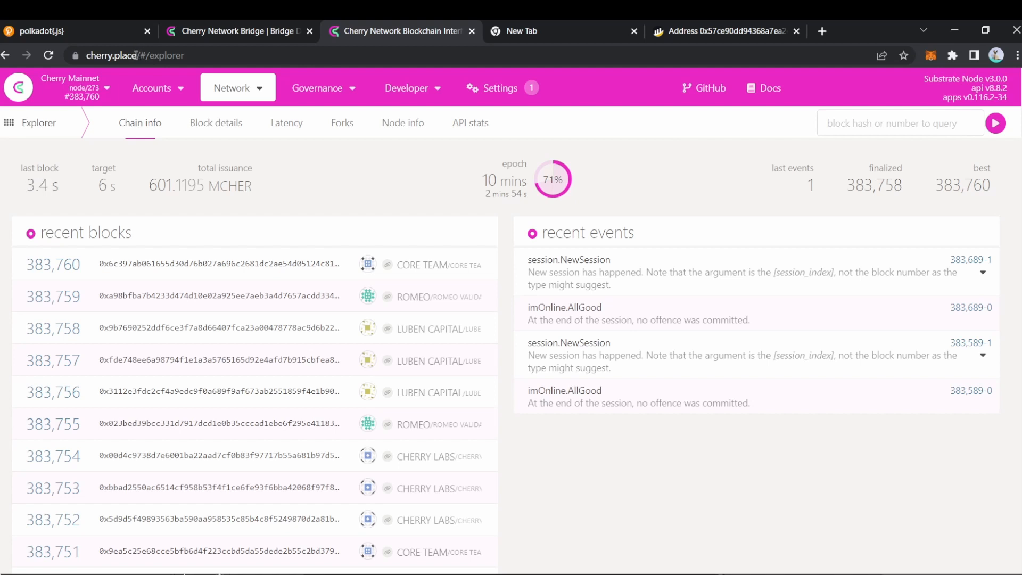
Step: Open Network > Staking to see the five active validators with their stakes and commissions
mouse_move(151, 82)
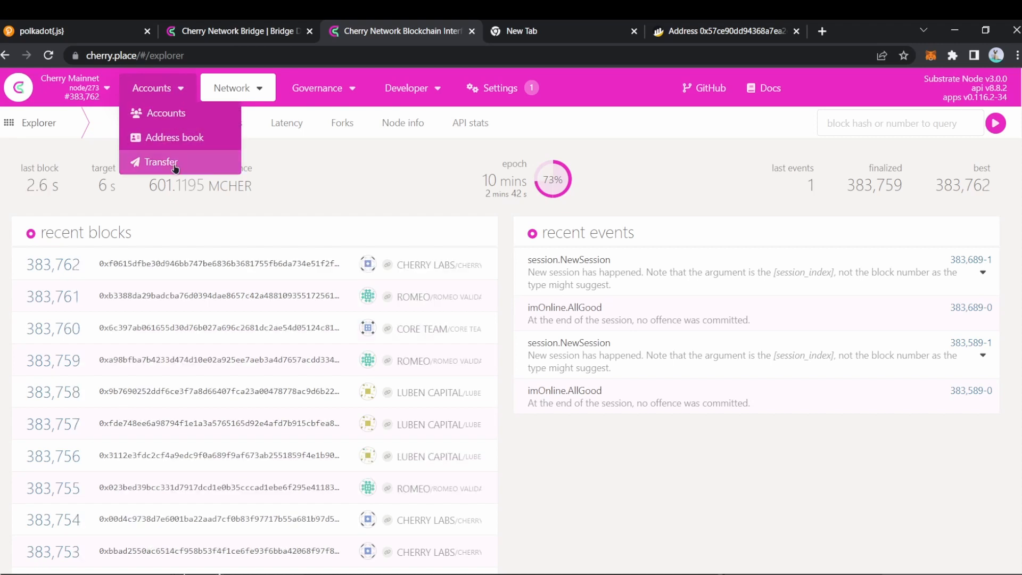
mouse_move(211, 96)
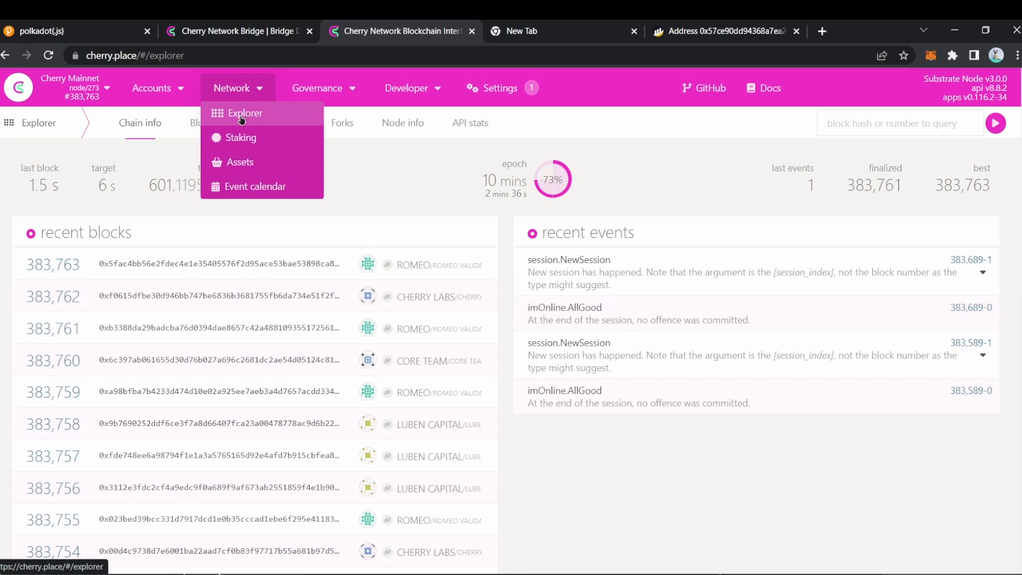
left_click(252, 140)
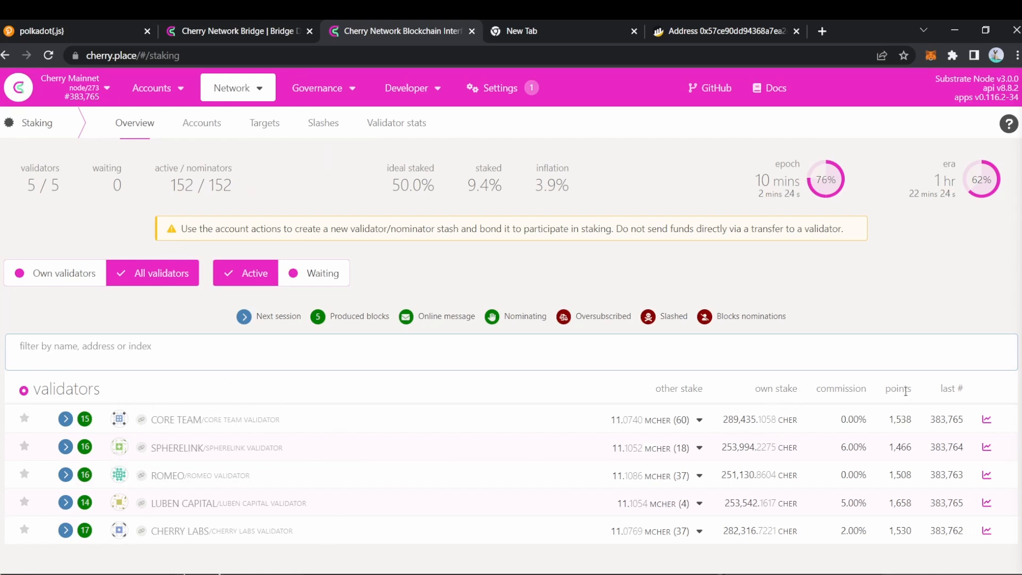
left_click(699, 420)
scroll(652, 452, "down", 3)
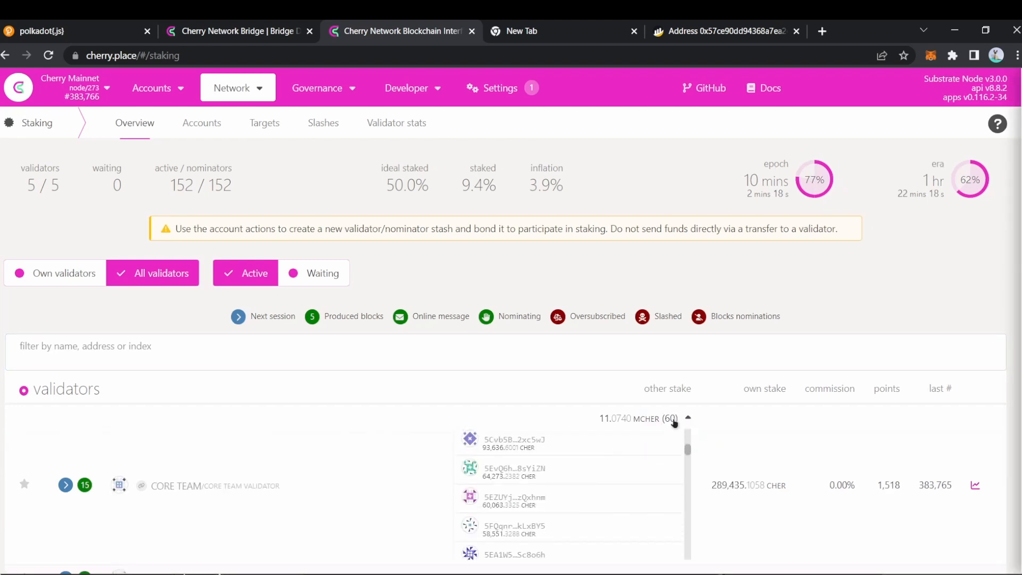
left_click(672, 420)
left_click(693, 418)
scroll(612, 494, "down", 15)
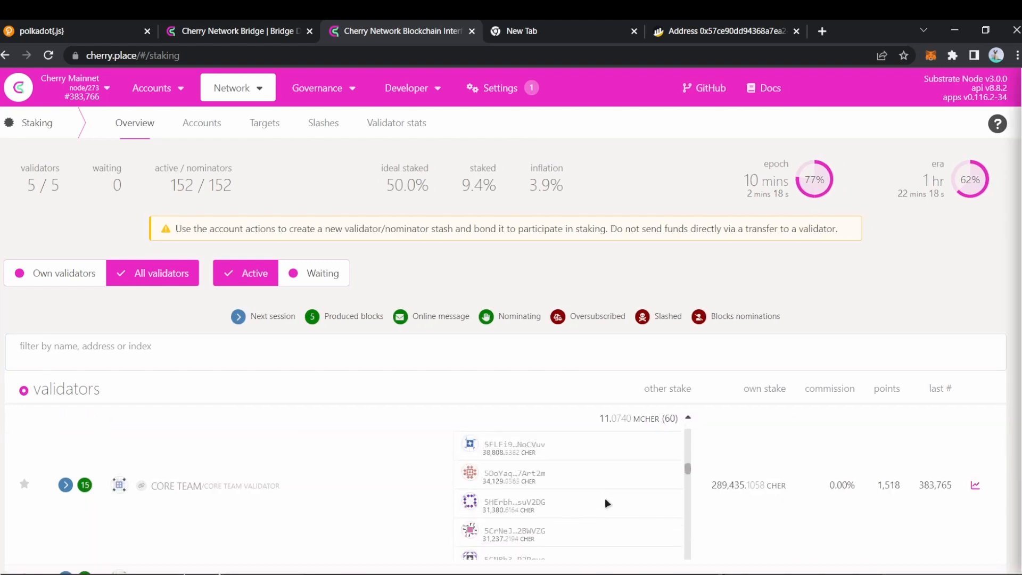
scroll(596, 496, "up", 10)
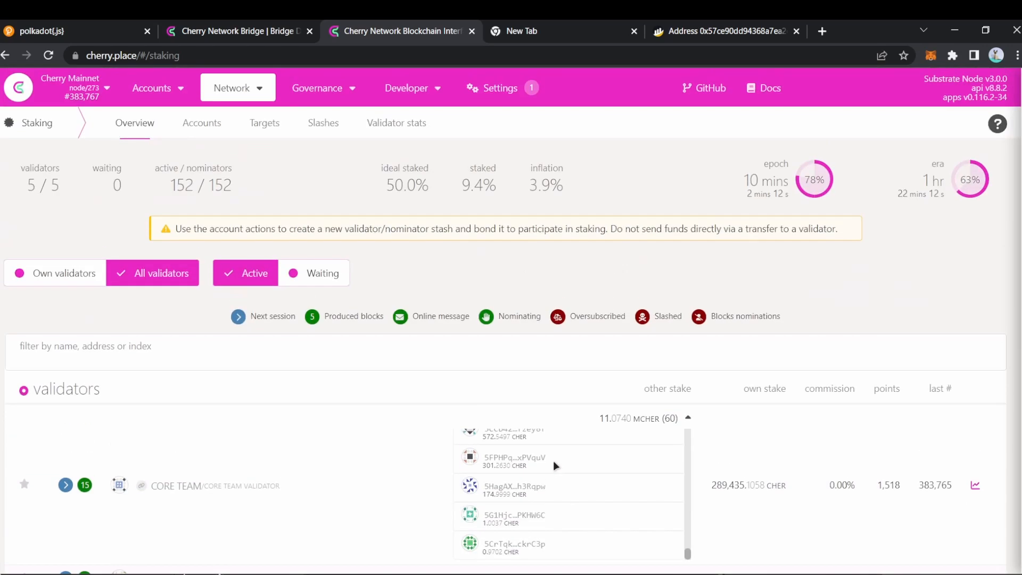
scroll(544, 496, "up", 8)
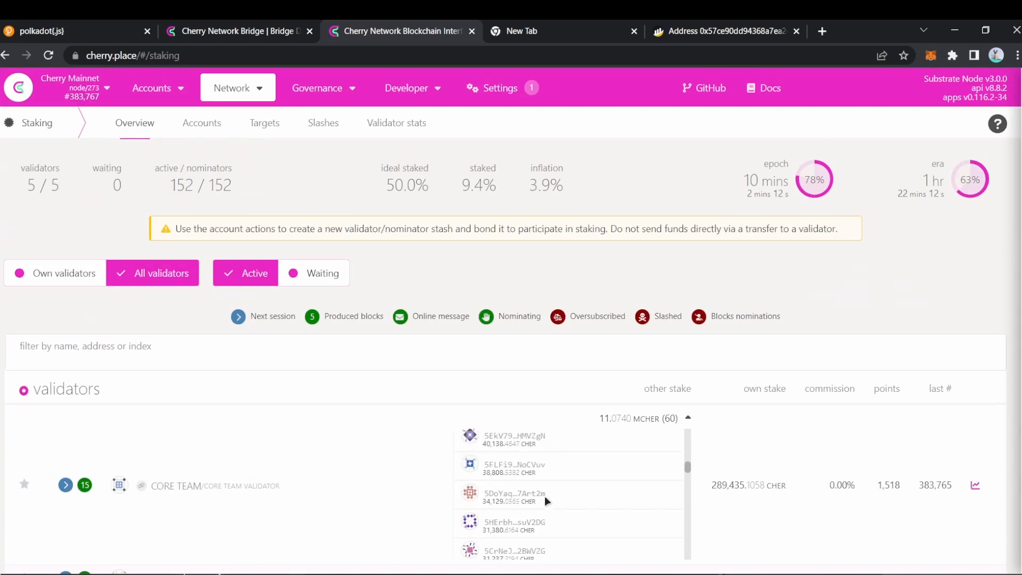
left_click(649, 409)
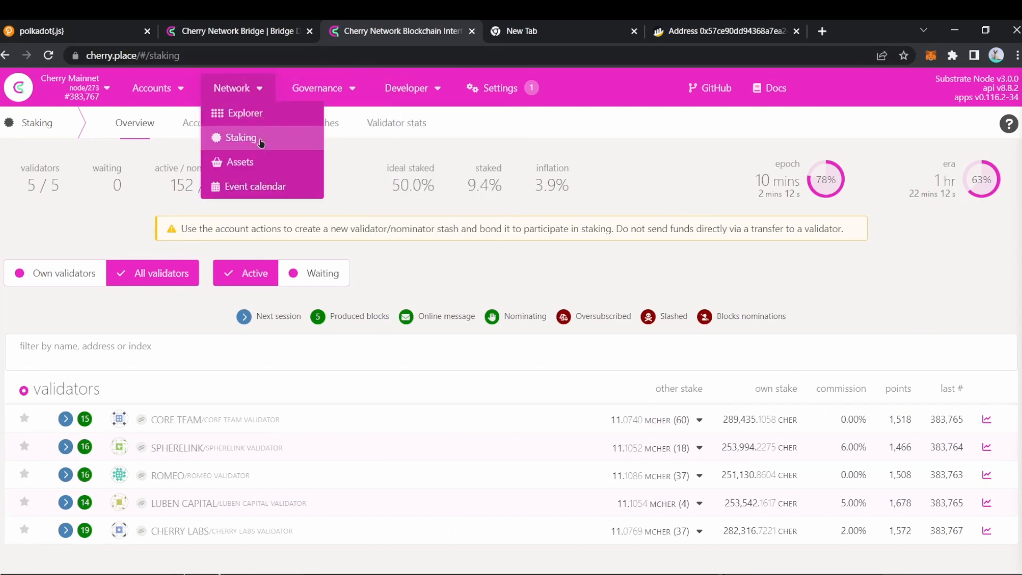
Step: Review the Targets ranking of validators by expected return, then switch to the BscScan address tab
left_click(261, 123)
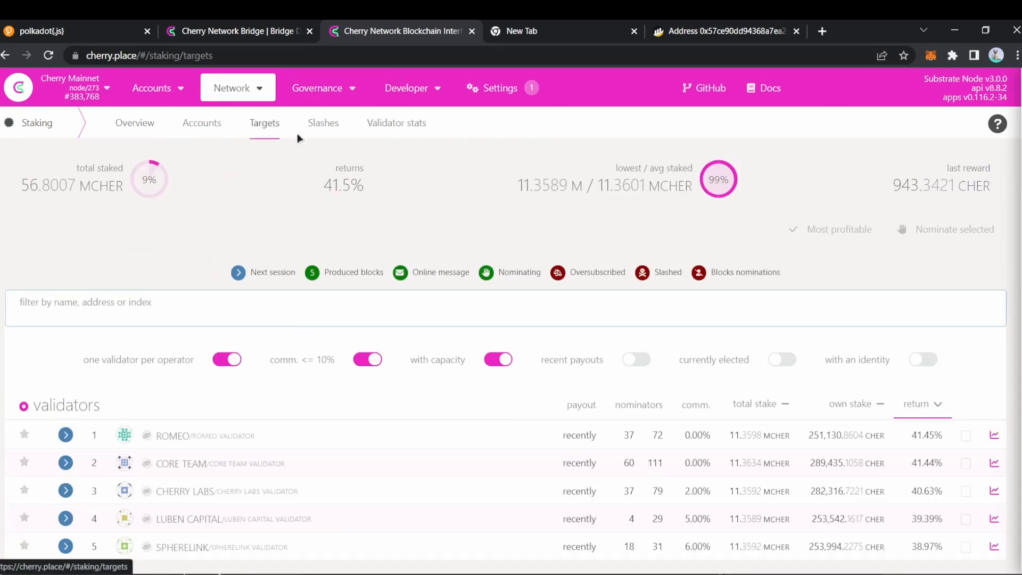
scroll(676, 379, "down", 1)
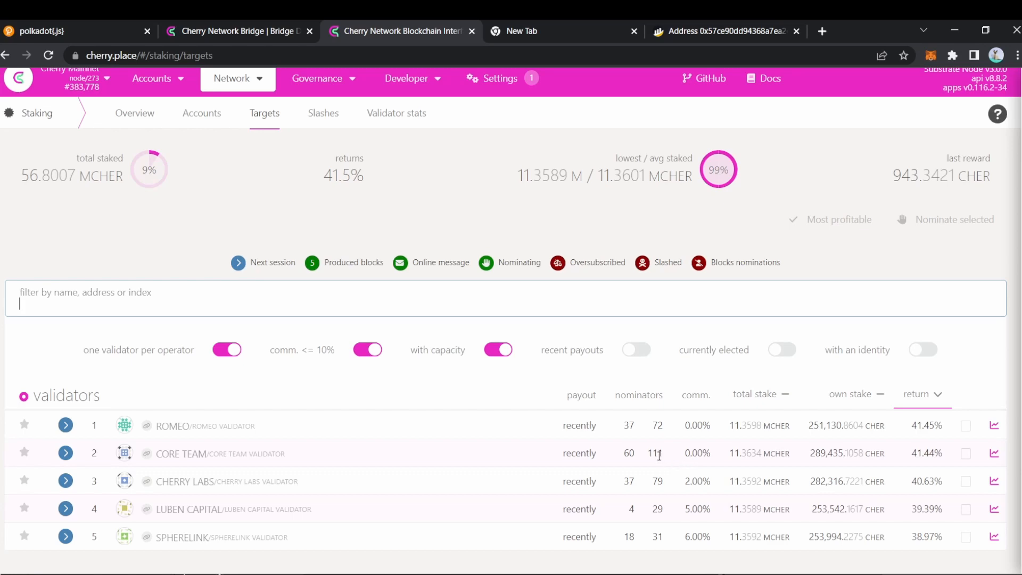
left_click(718, 28)
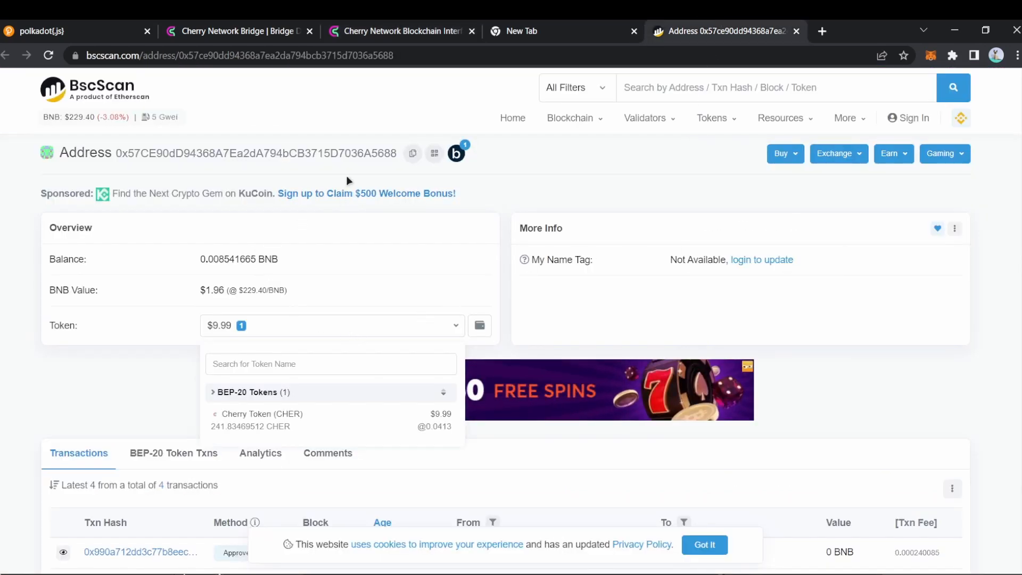
Step: Scroll past the wallet's CHER balance on BscScan and move to the polkadot.js.org tab
scroll(221, 275, "down", 1)
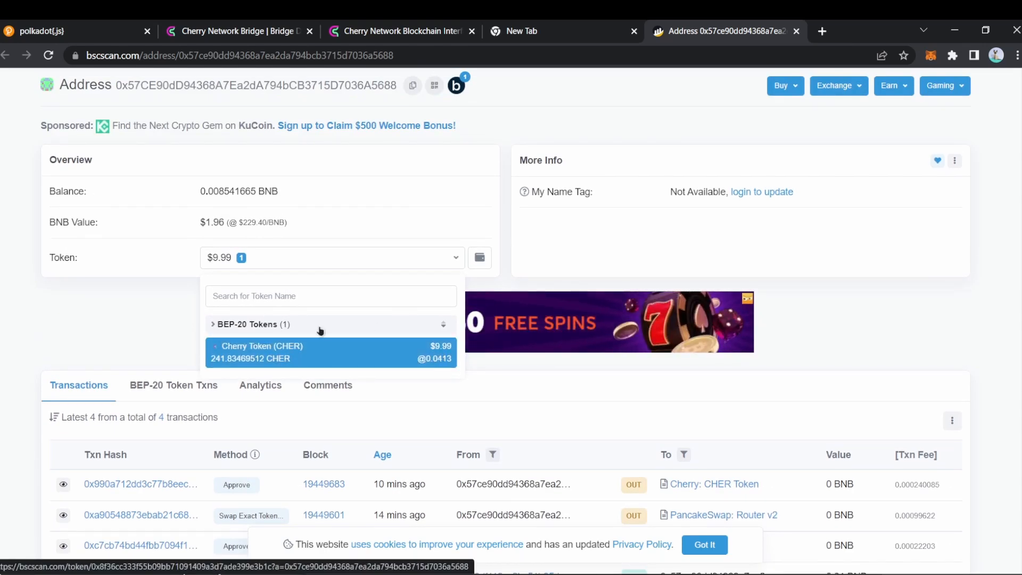
left_click(117, 31)
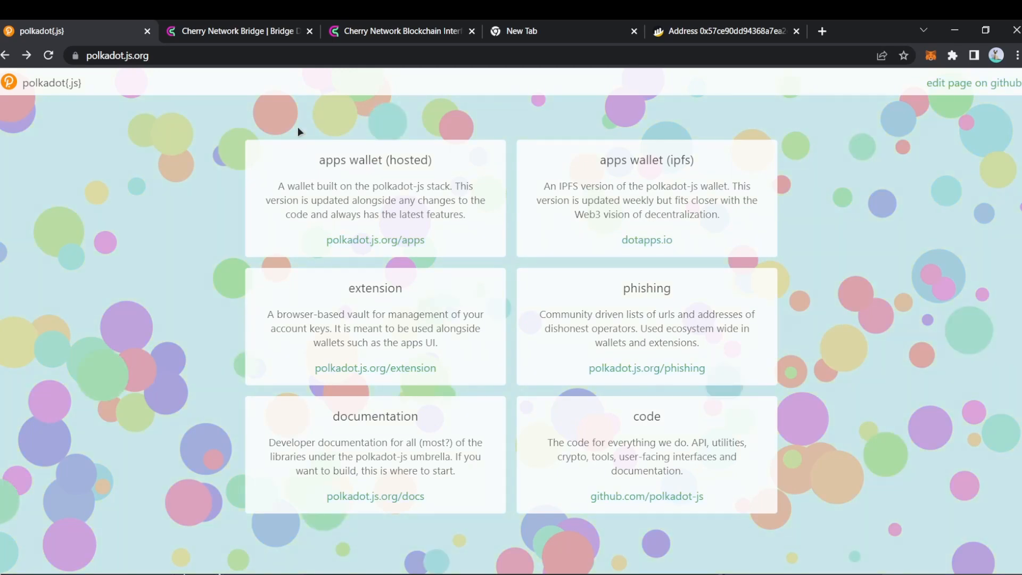
Step: Follow the polkadot.js.org/extension link through to its Download for Chrome button
left_click(390, 369)
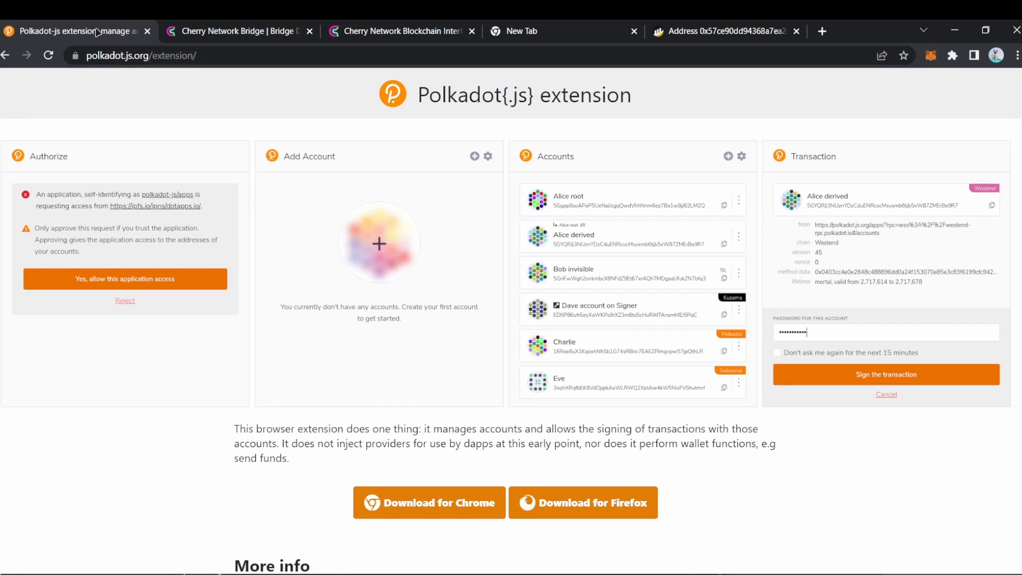
left_click(6, 55)
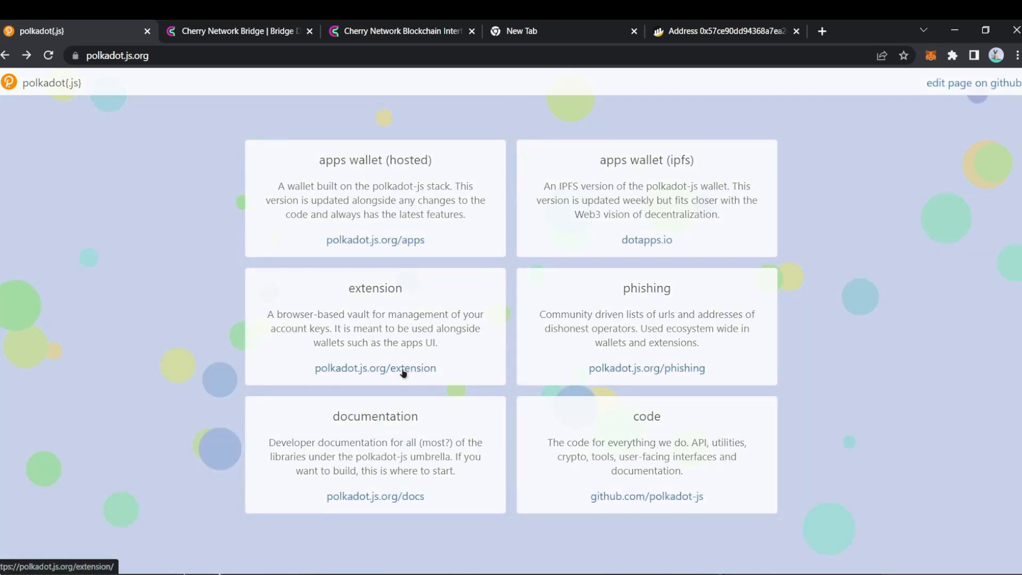
left_click(403, 369)
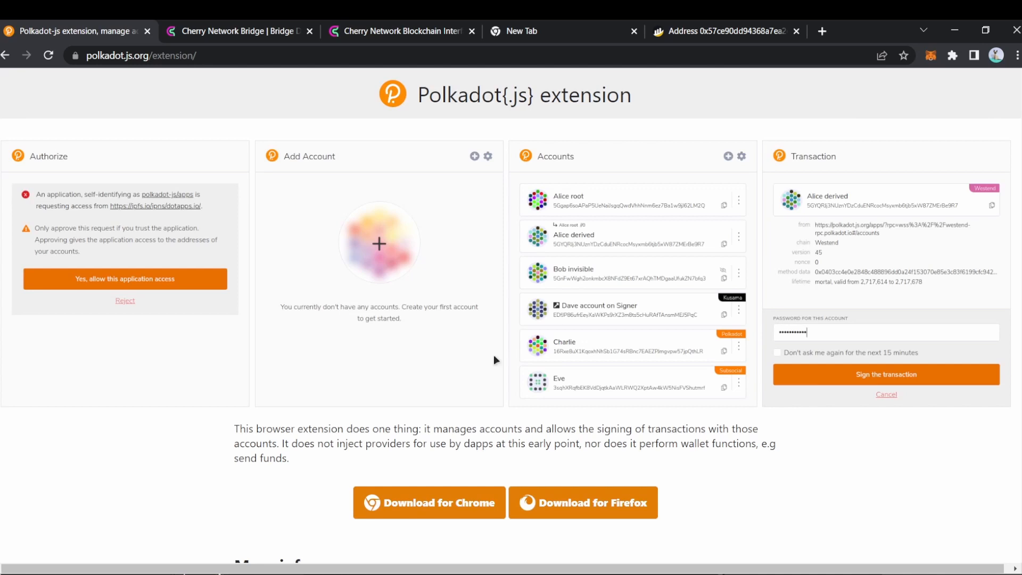
scroll(564, 330, "down", 1)
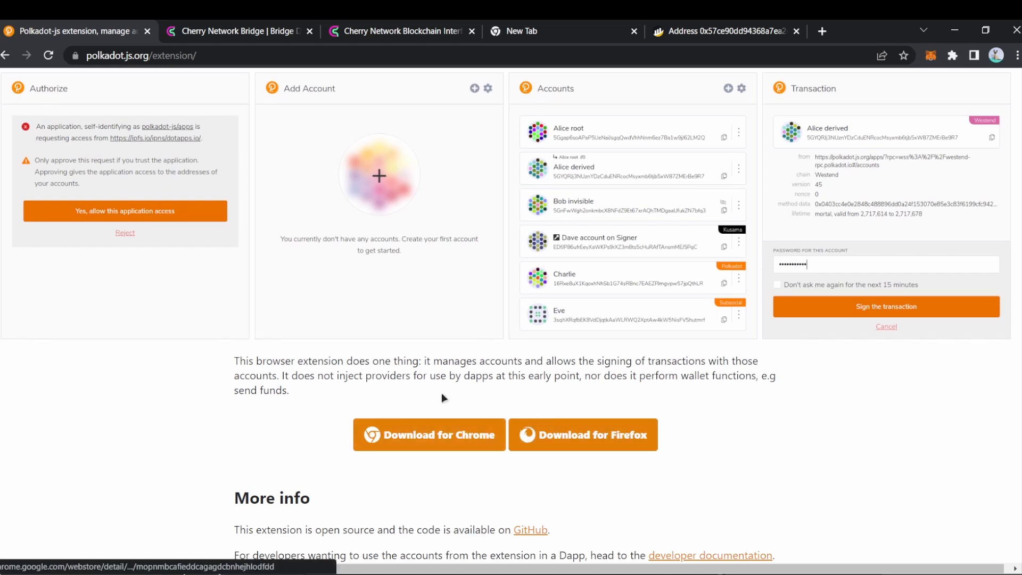
left_click(372, 438)
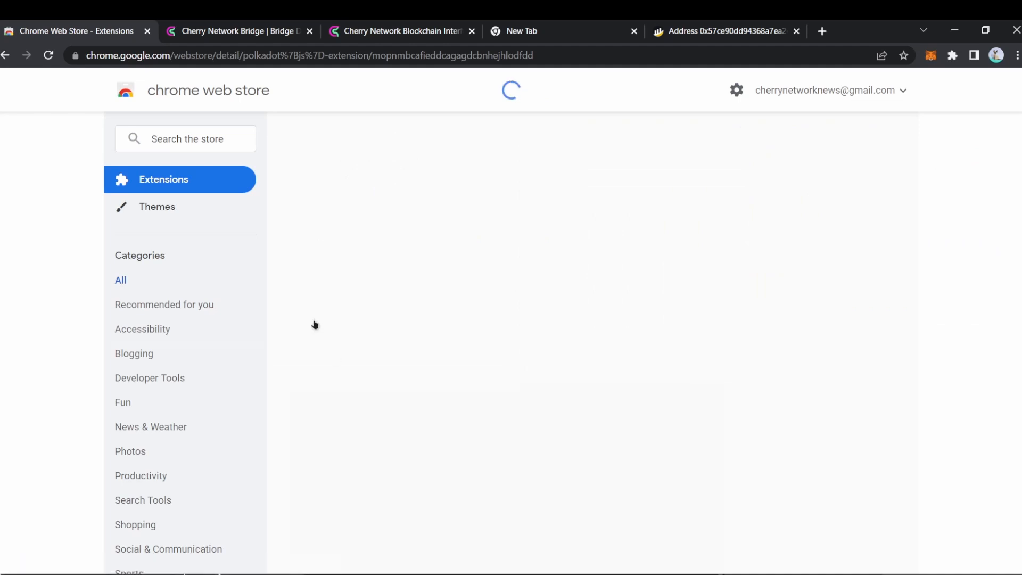
Step: Add the polkadot{.js} extension to Chrome and confirm the installation
left_click(766, 195)
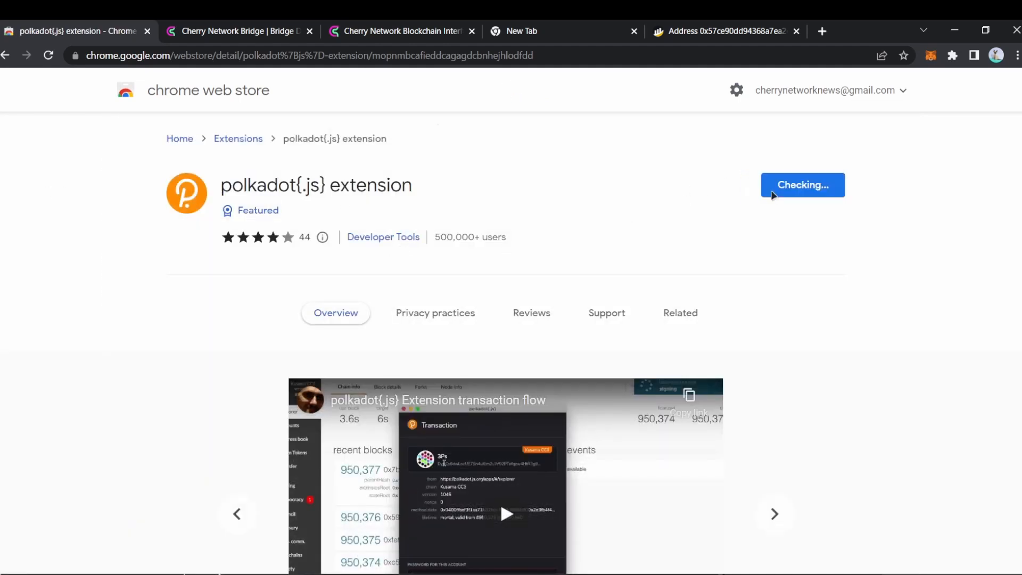
left_click(519, 169)
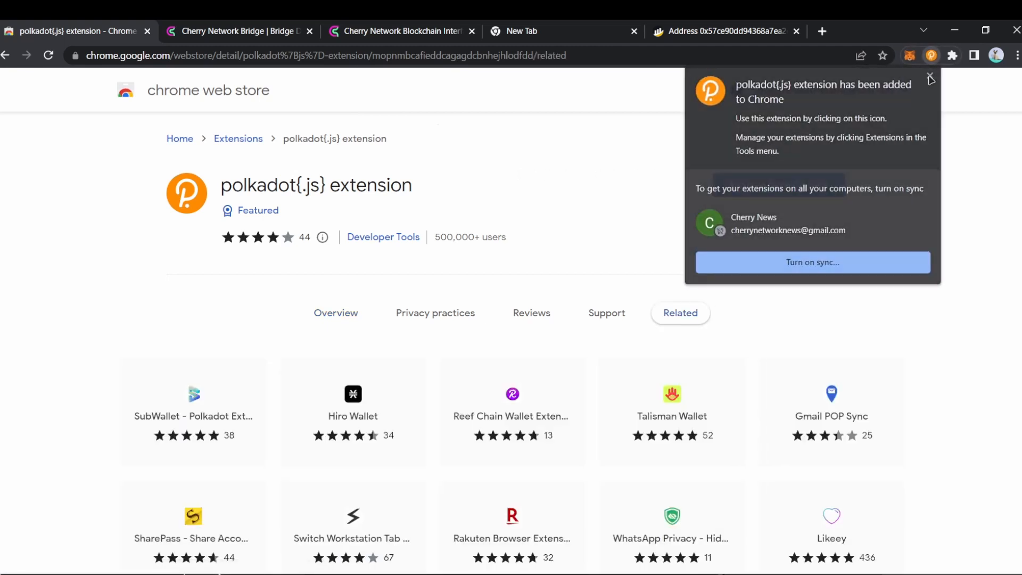
left_click(929, 77)
Step: Pin polkadot{.js} to the toolbar and open its Welcome screen
left_click(952, 56)
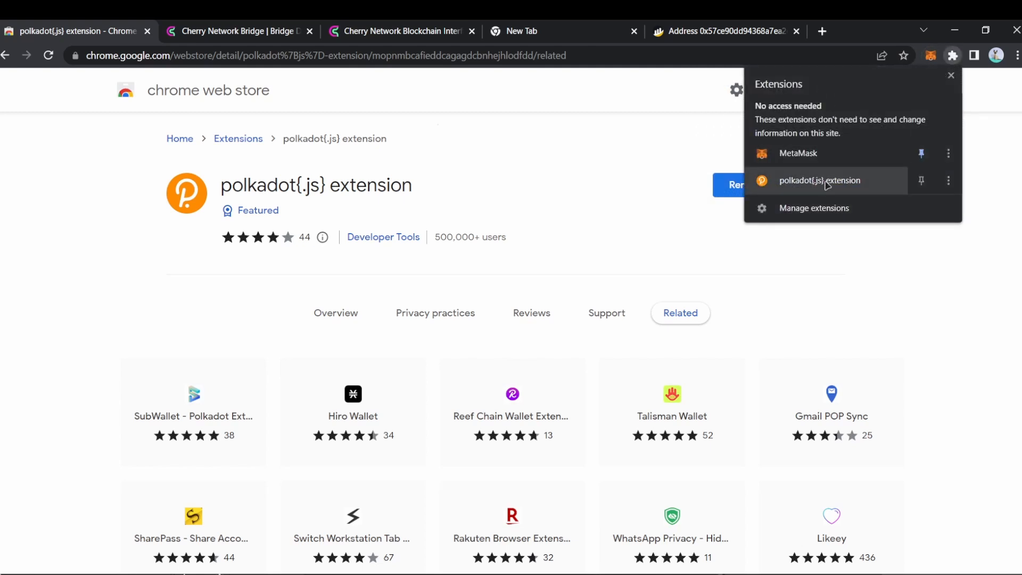
left_click(921, 180)
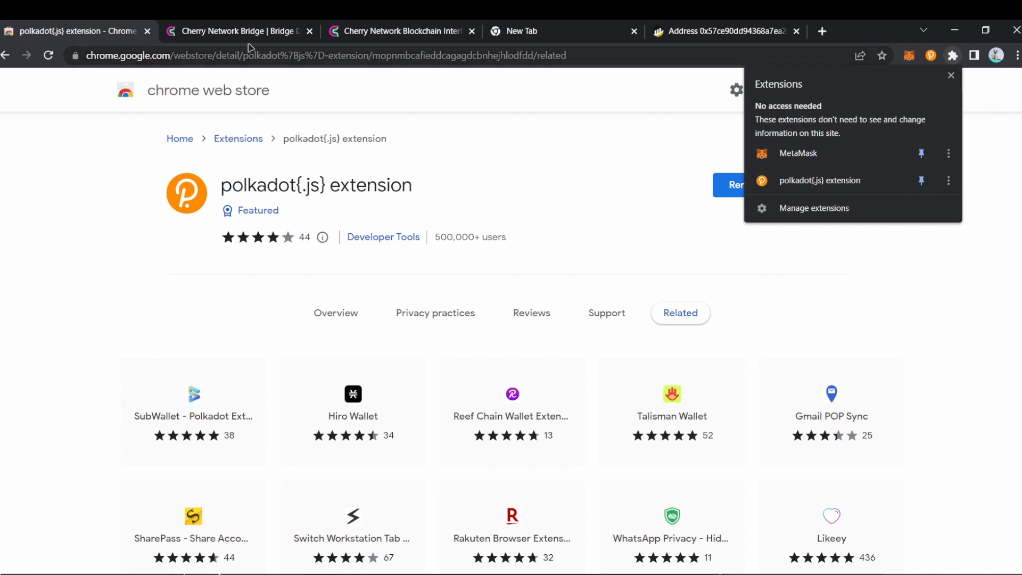
left_click(559, 164)
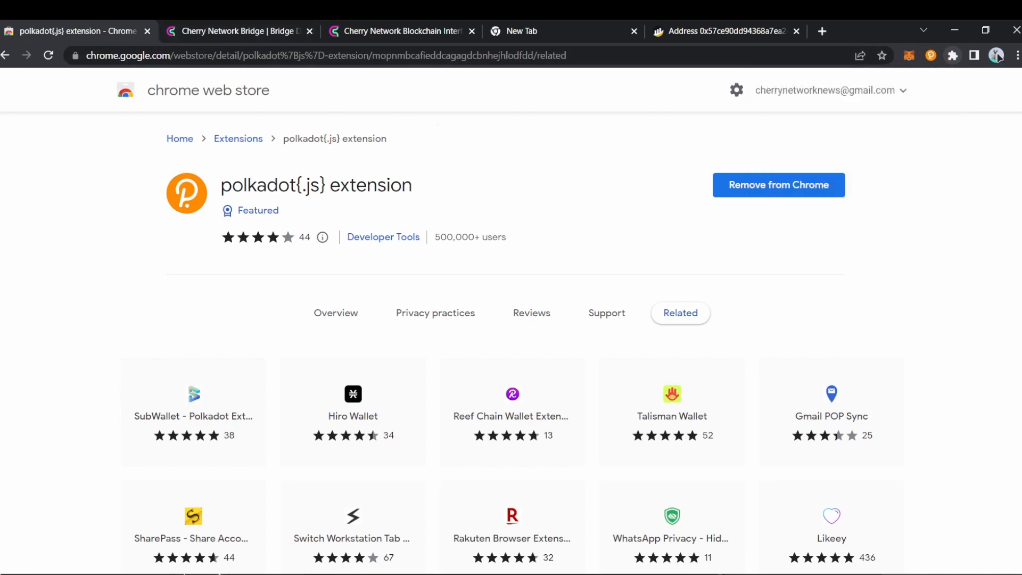
left_click(931, 56)
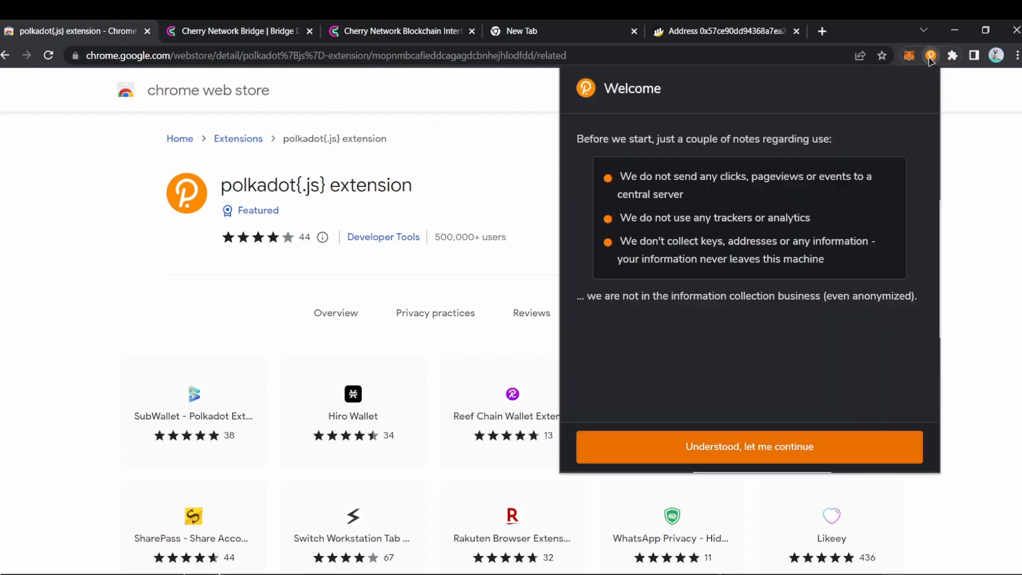
Step: Accept the privacy notes and switch the extension to open in its own tab
left_click(750, 450)
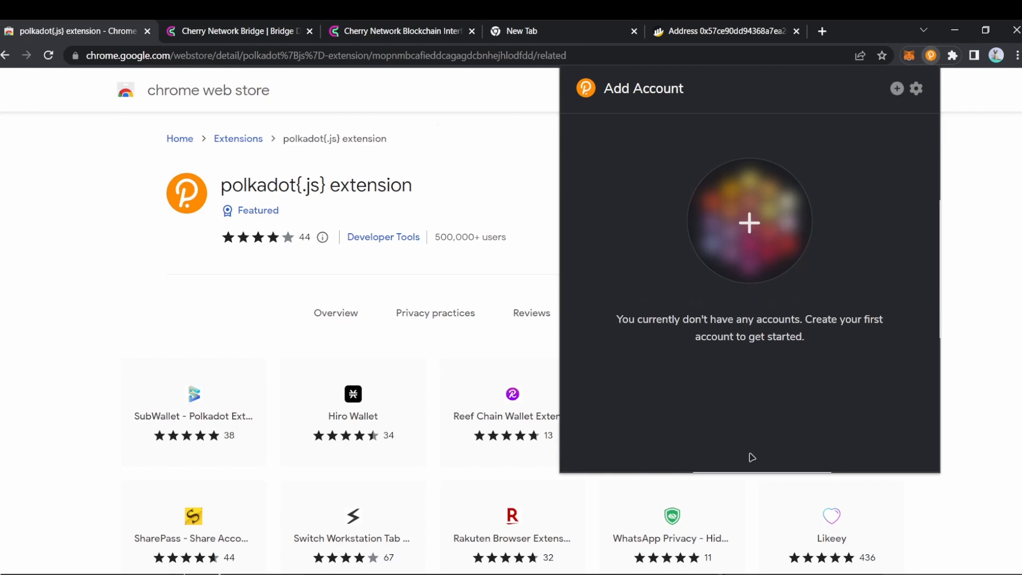
left_click(916, 88)
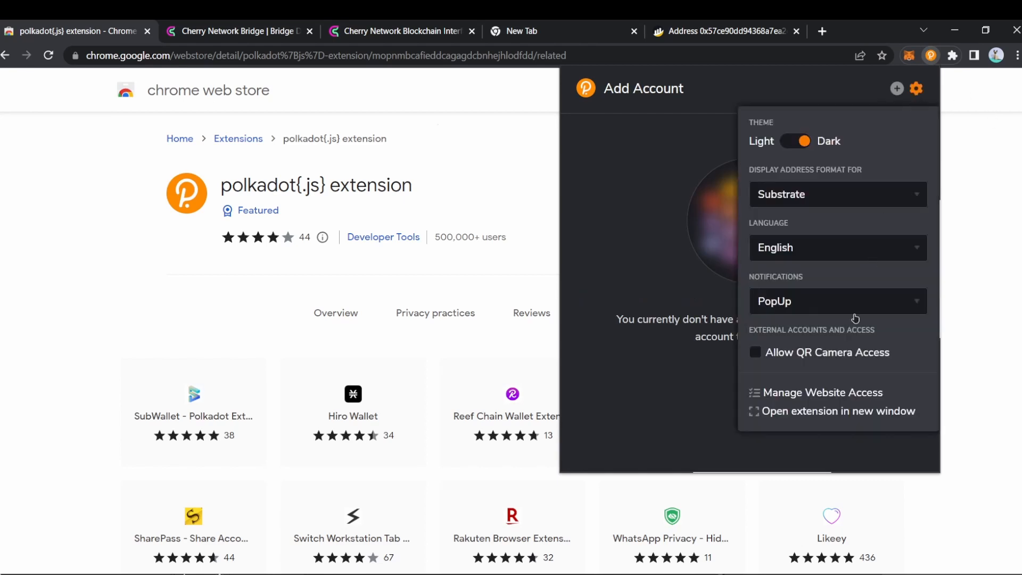
left_click(821, 412)
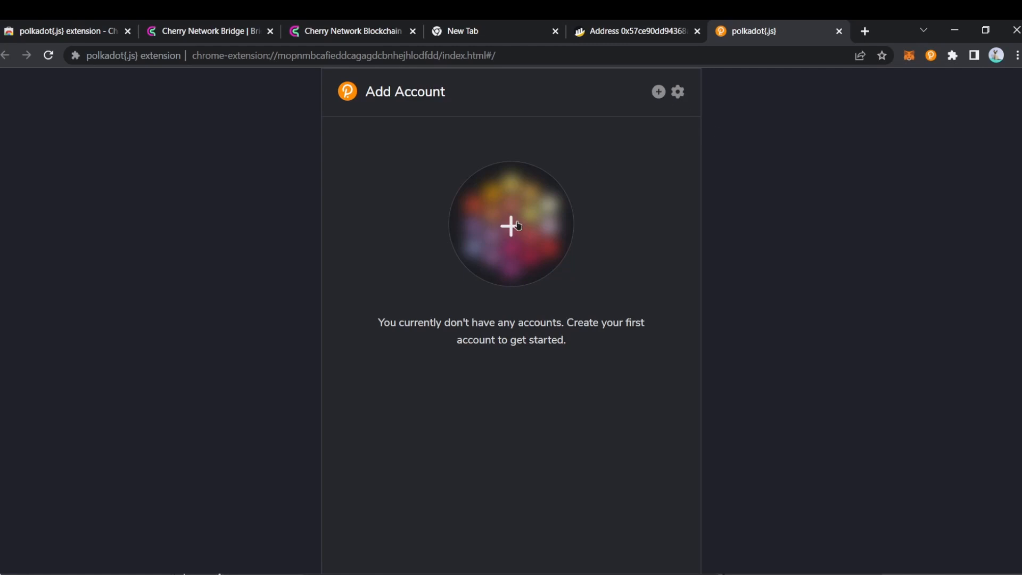
Step: Create a new account, copy its 12-word seed, confirm it's saved and go to step 2
left_click(535, 235)
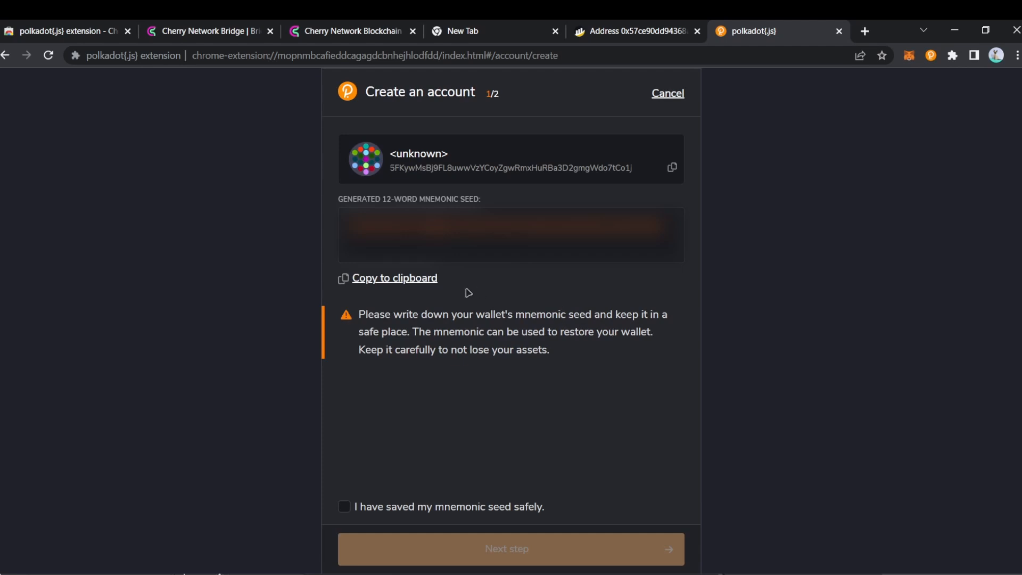
left_click(427, 284)
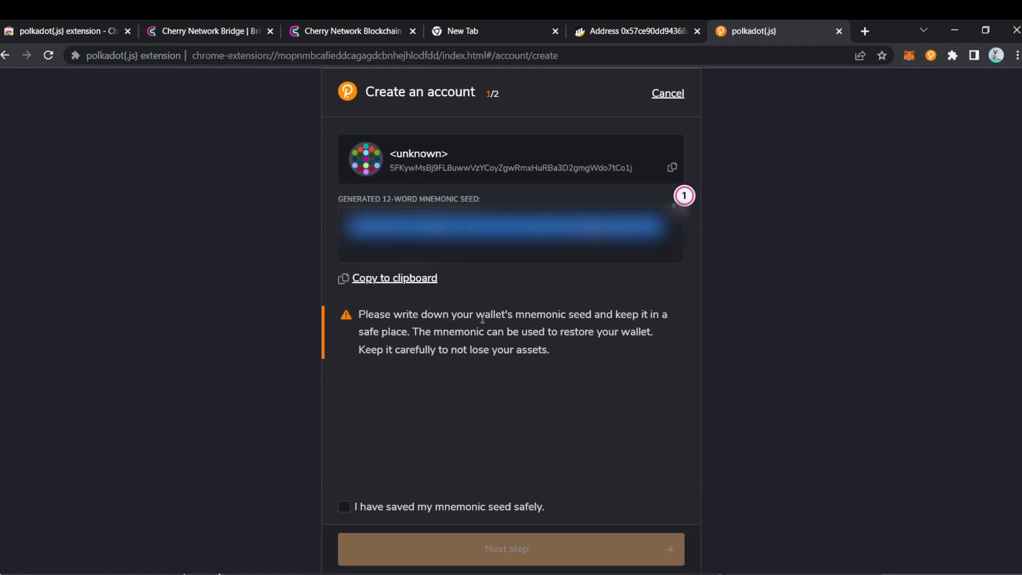
left_click(414, 508)
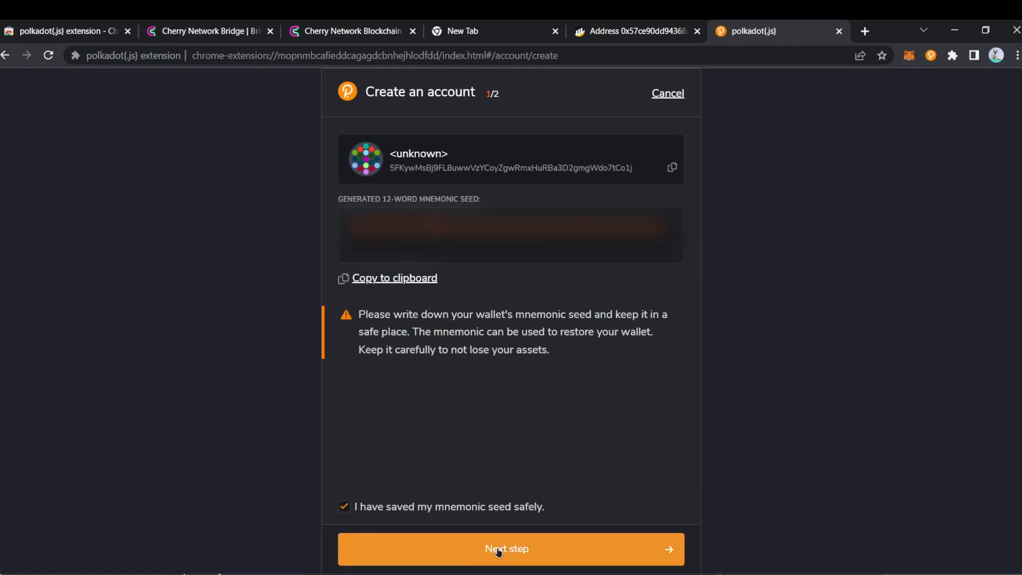
left_click(499, 551)
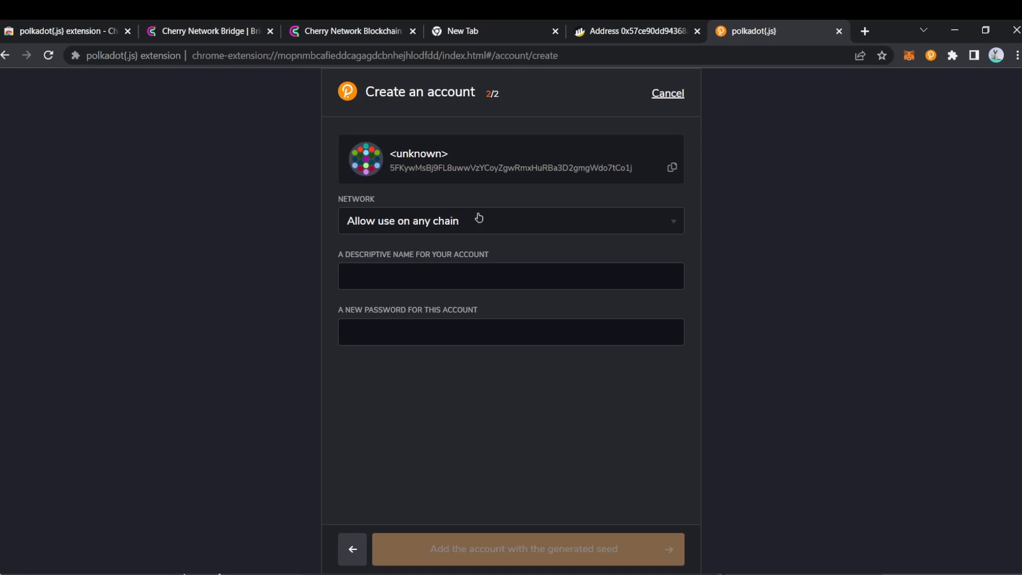
Step: Keep the account's network set to 'Allow use on any chain'
left_click(496, 221)
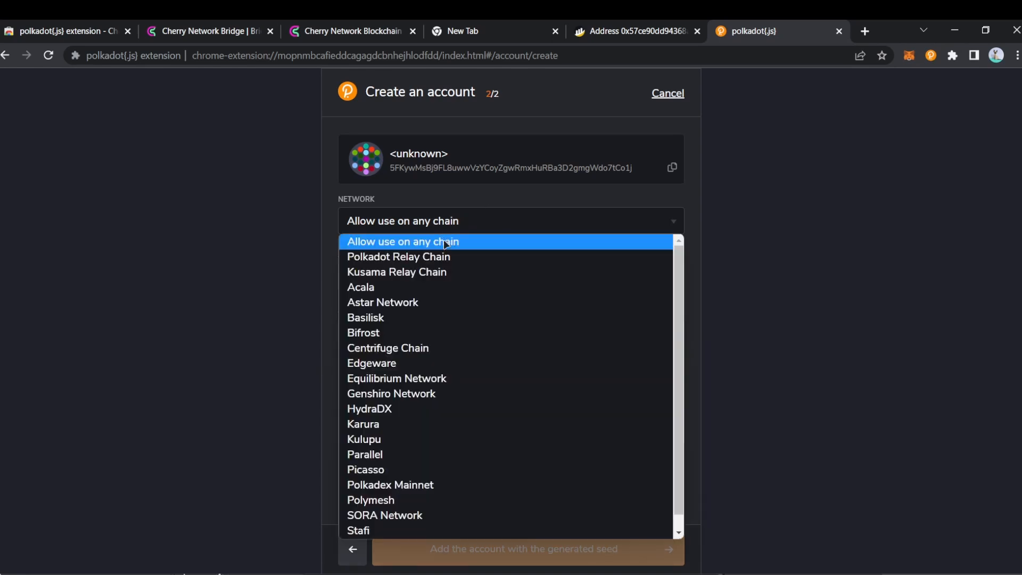
scroll(424, 349, "down", 1)
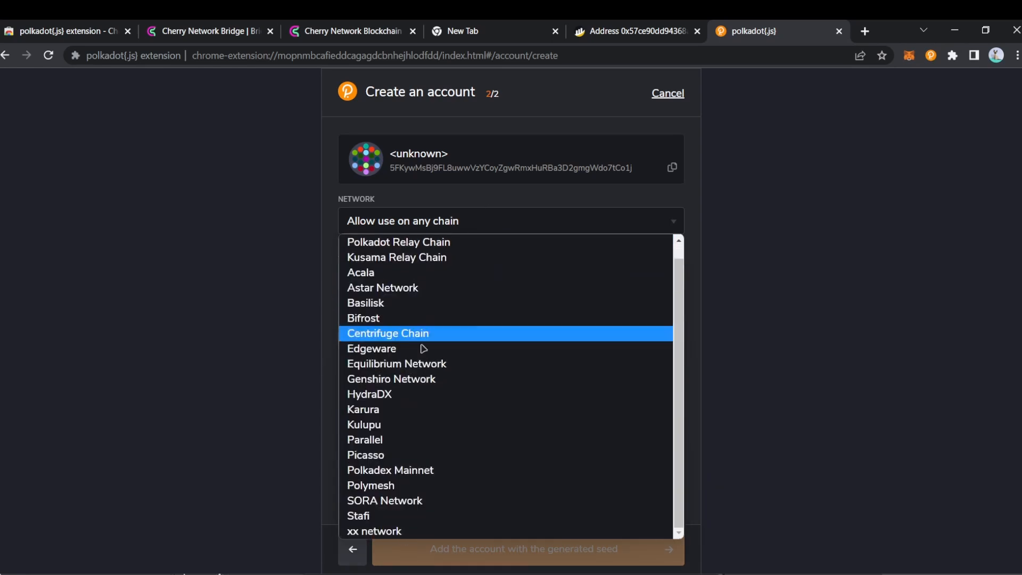
scroll(443, 332, "up", 1)
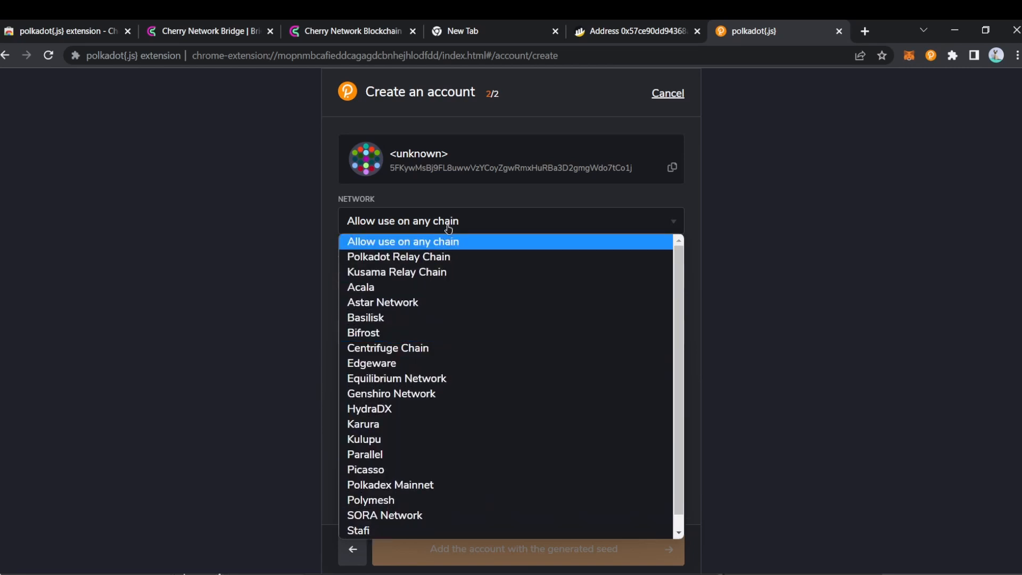
left_click(449, 229)
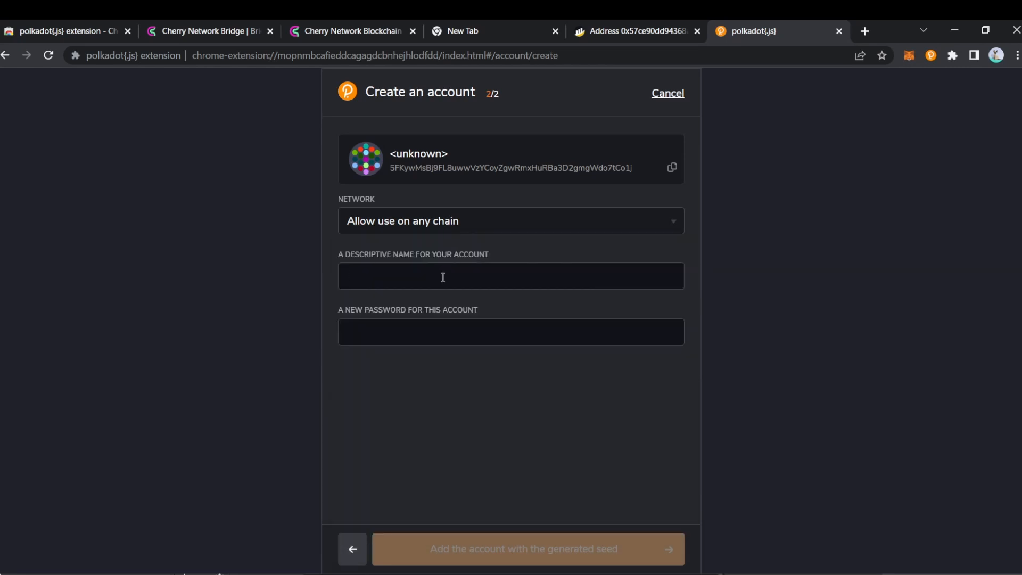
Step: Name the account Tutorial, enter and repeat a password, and add the account
type("Tutorial")
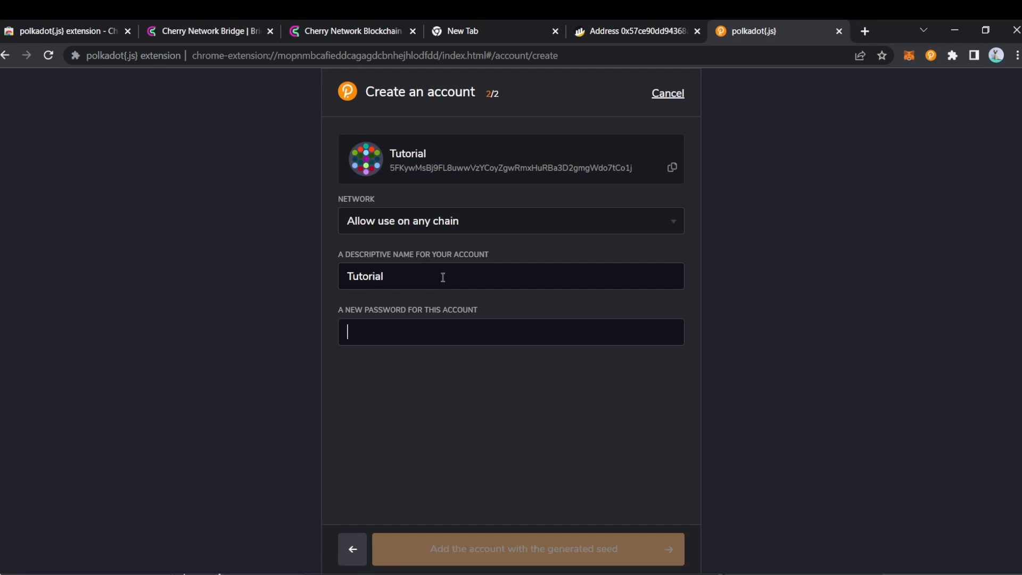
key("Tab")
type("a")
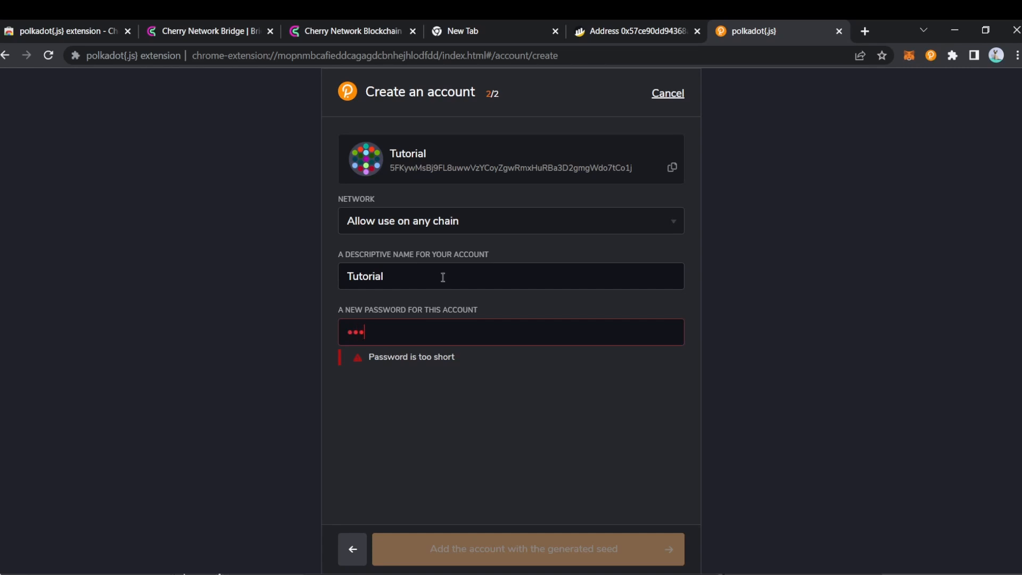
type("a")
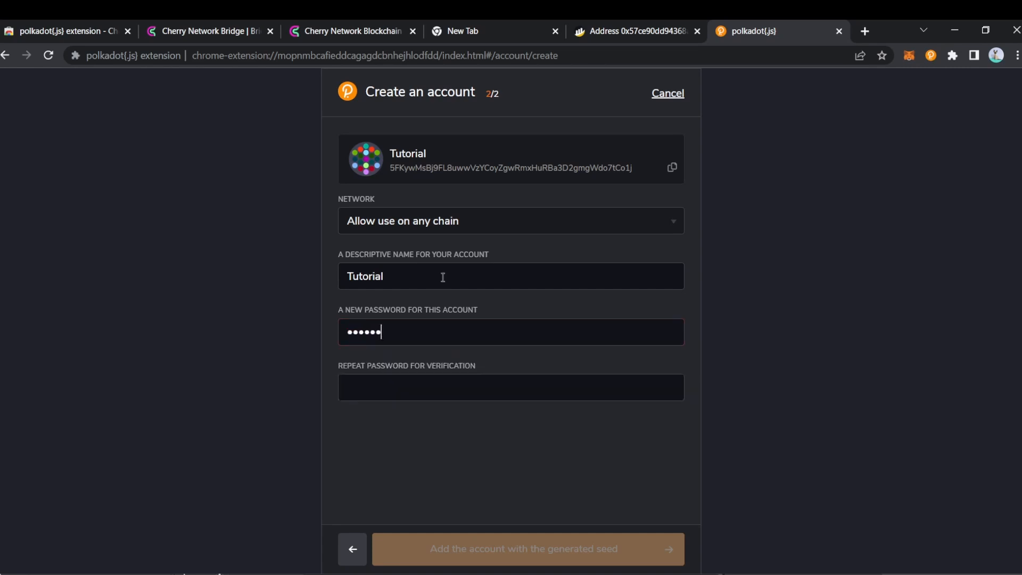
left_click(425, 392)
type("a")
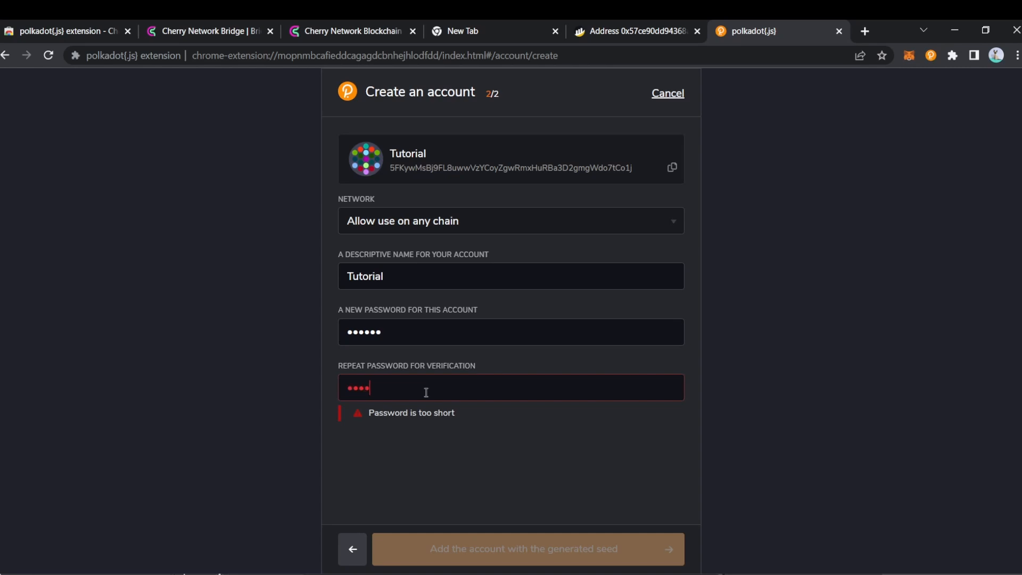
type("aa")
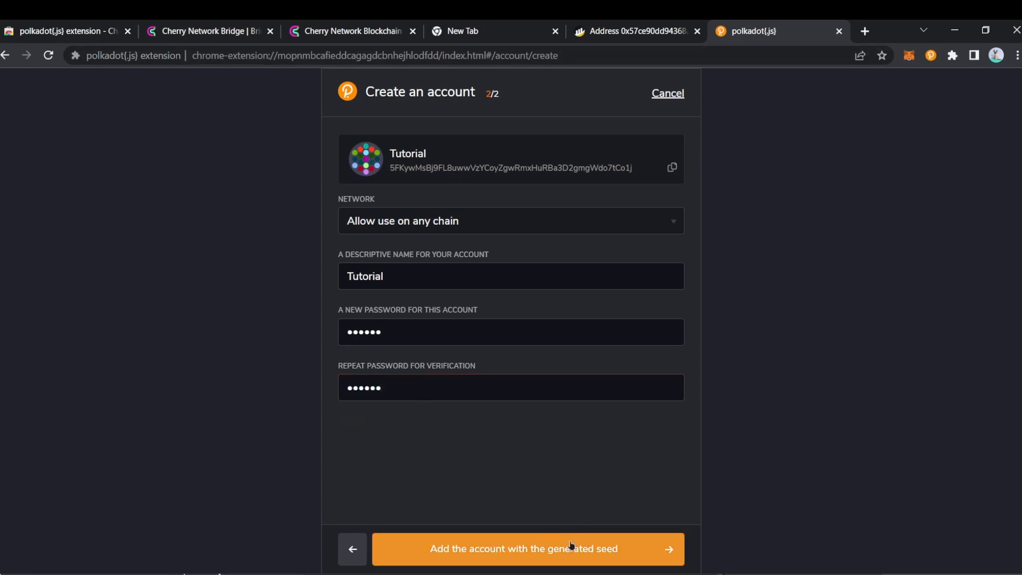
left_click(570, 551)
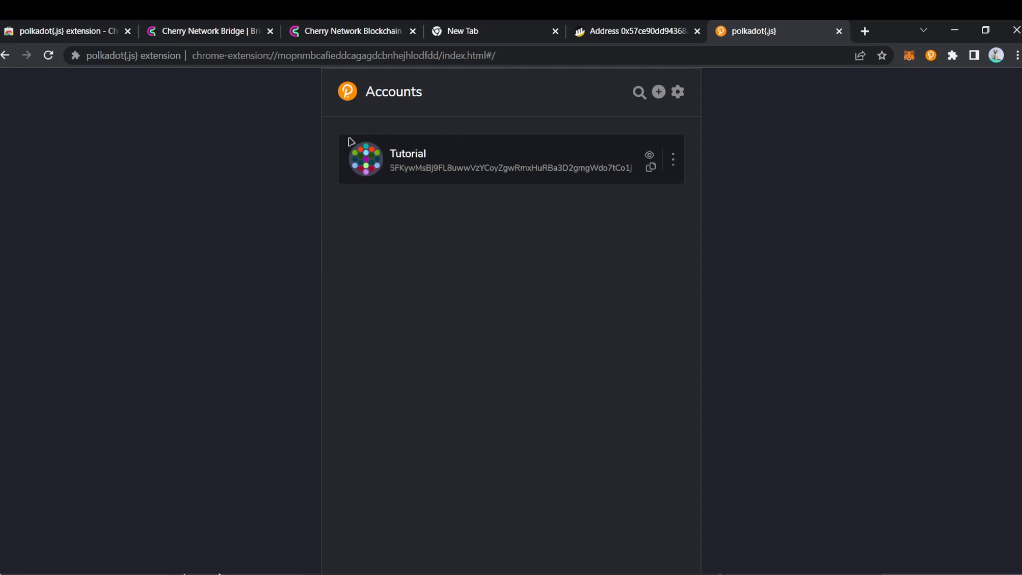
Step: Reload the Cherry Network site and allow it access to the extension's accounts
left_click(677, 94)
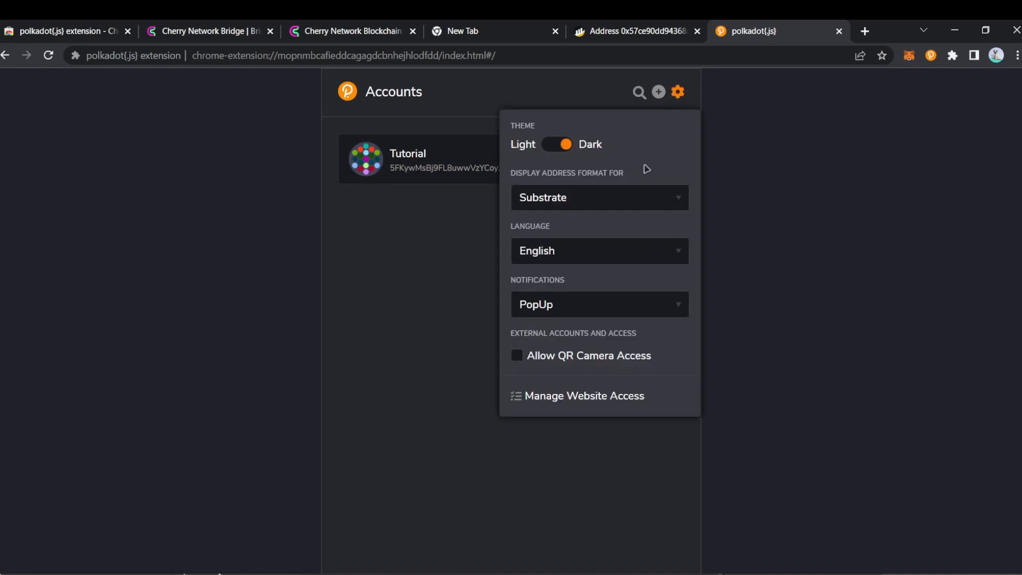
left_click(678, 92)
left_click(353, 24)
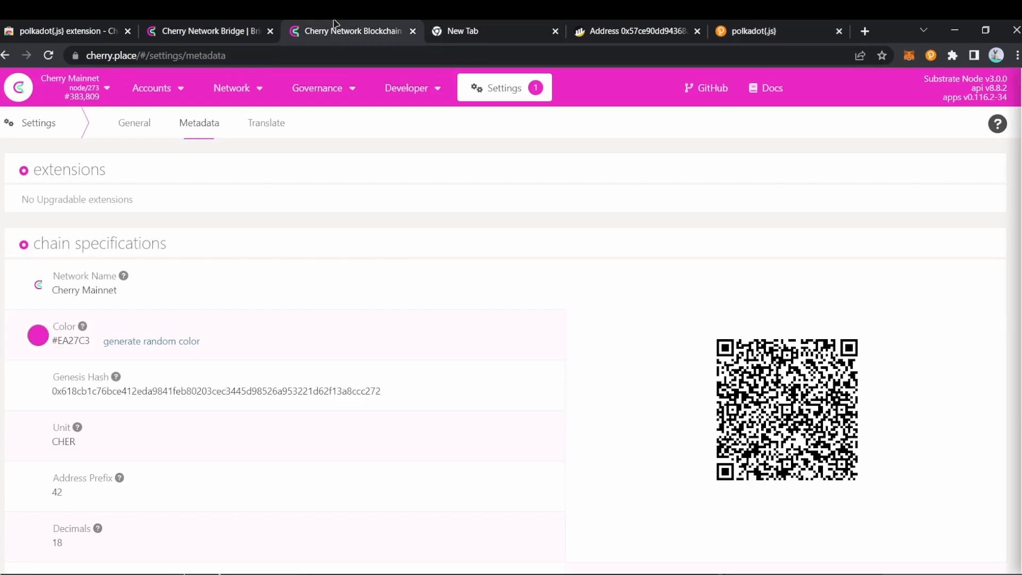
left_click(49, 56)
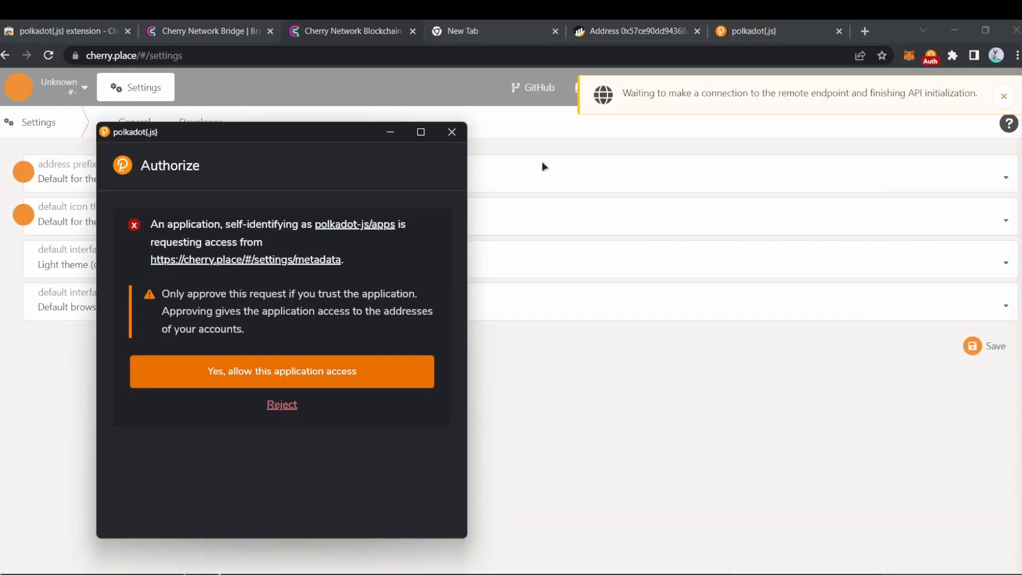
left_click(377, 379)
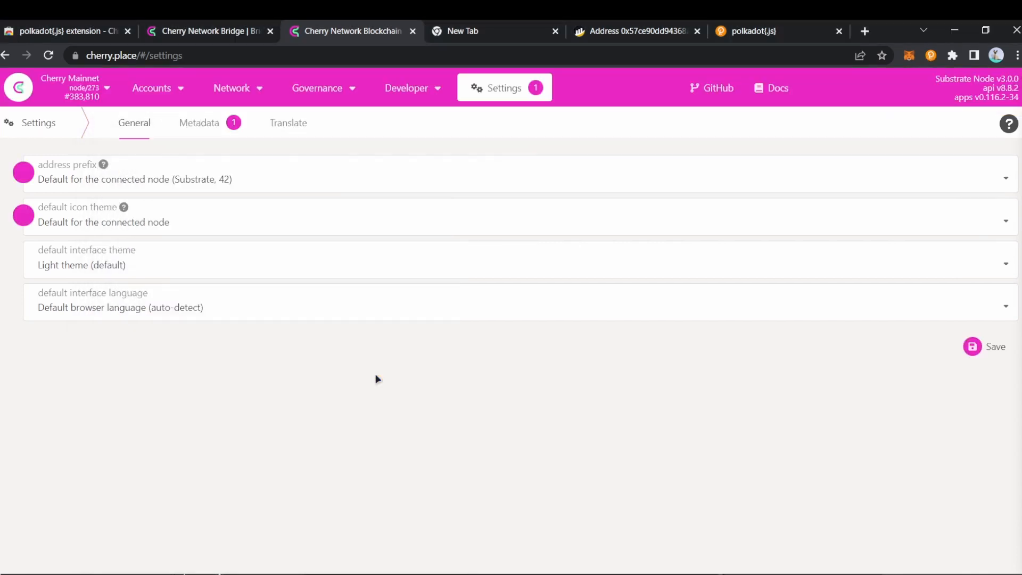
Step: Send the Cherry Mainnet metadata to the extension from Settings > Metadata and approve it
left_click(211, 127)
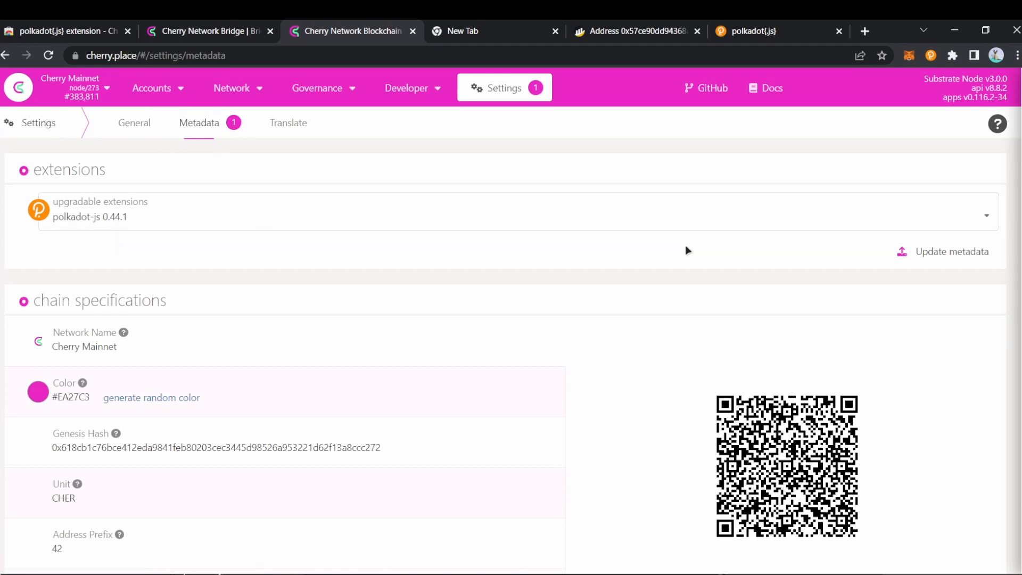
left_click(943, 259)
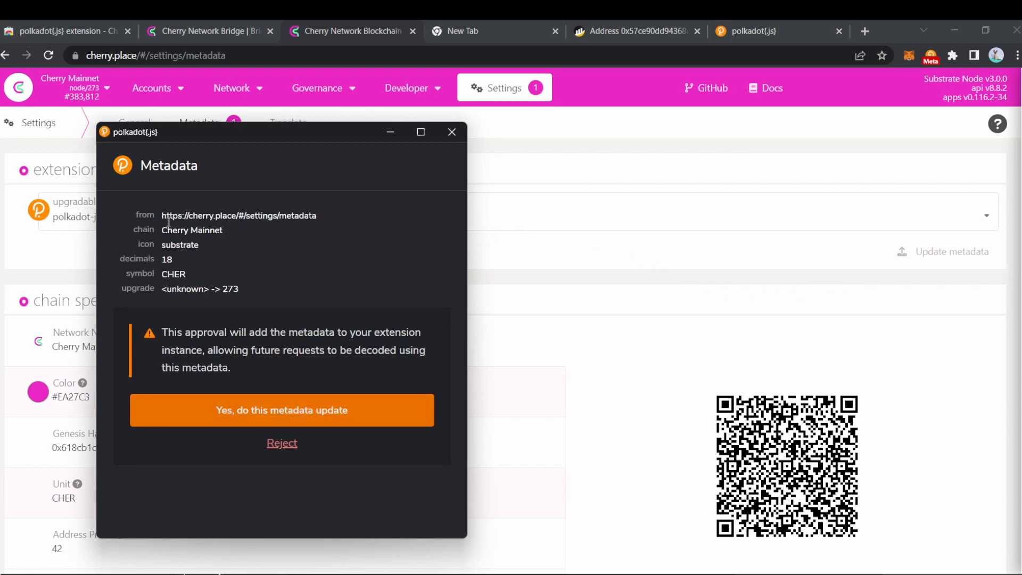
left_click(320, 418)
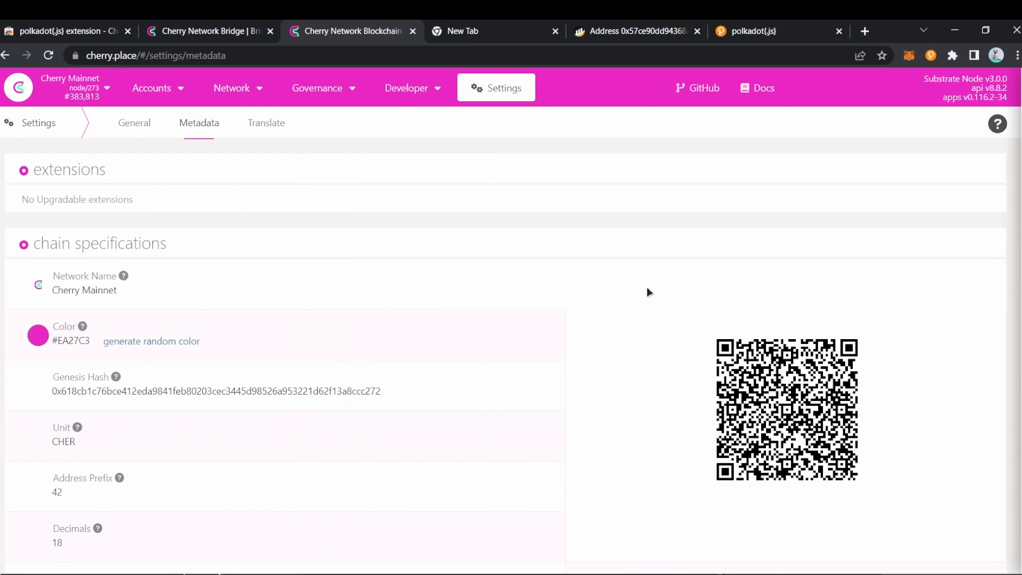
left_click(930, 55)
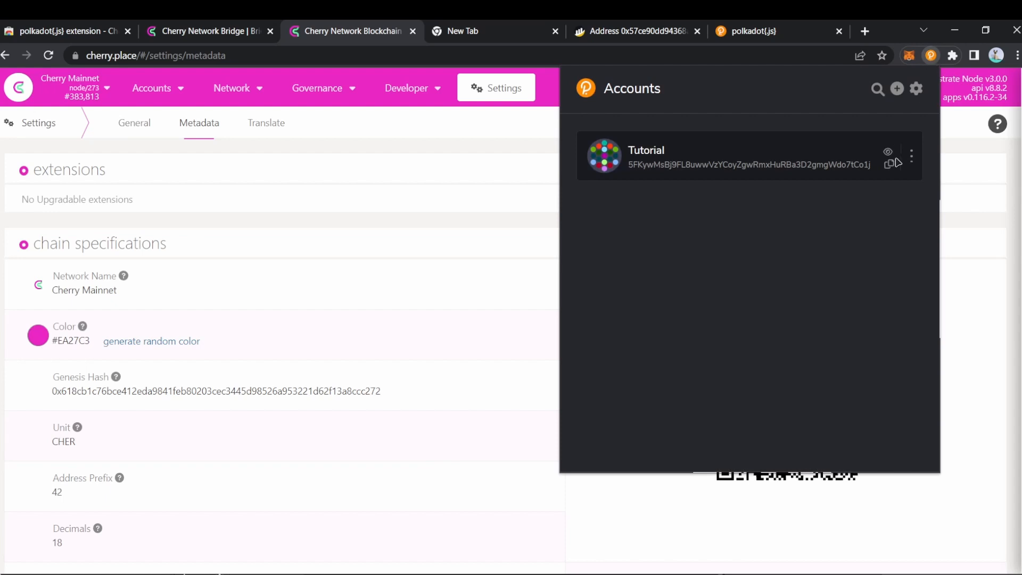
Step: Set the Tutorial account's chain to Cherry Mainnet in its account options
left_click(911, 157)
left_click(867, 266)
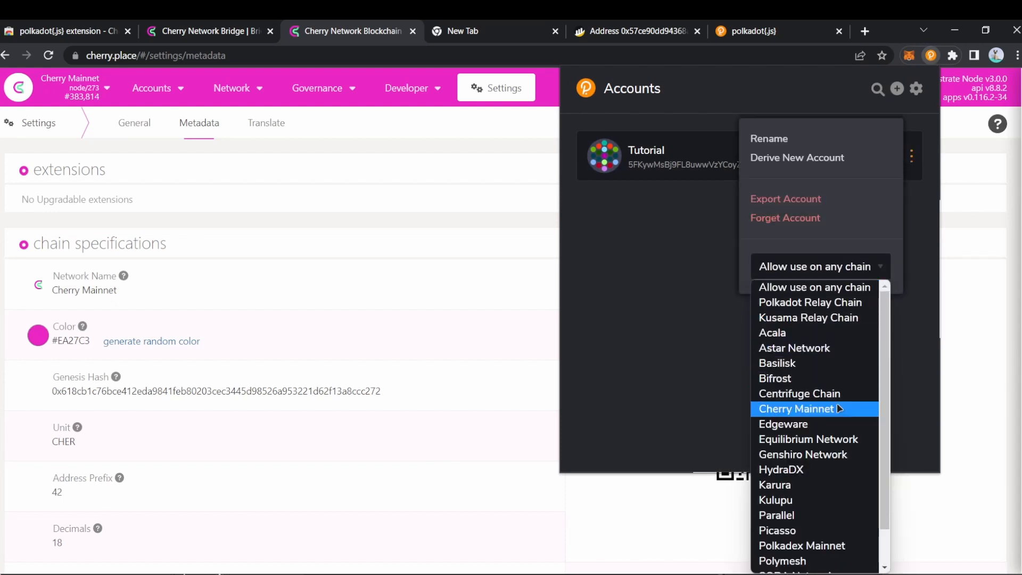
left_click(808, 415)
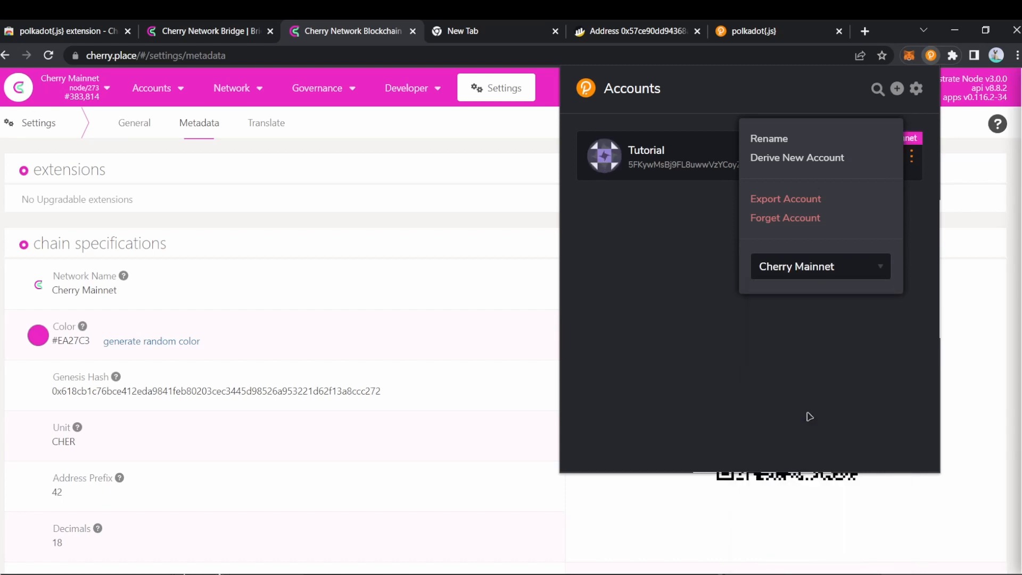
left_click(809, 381)
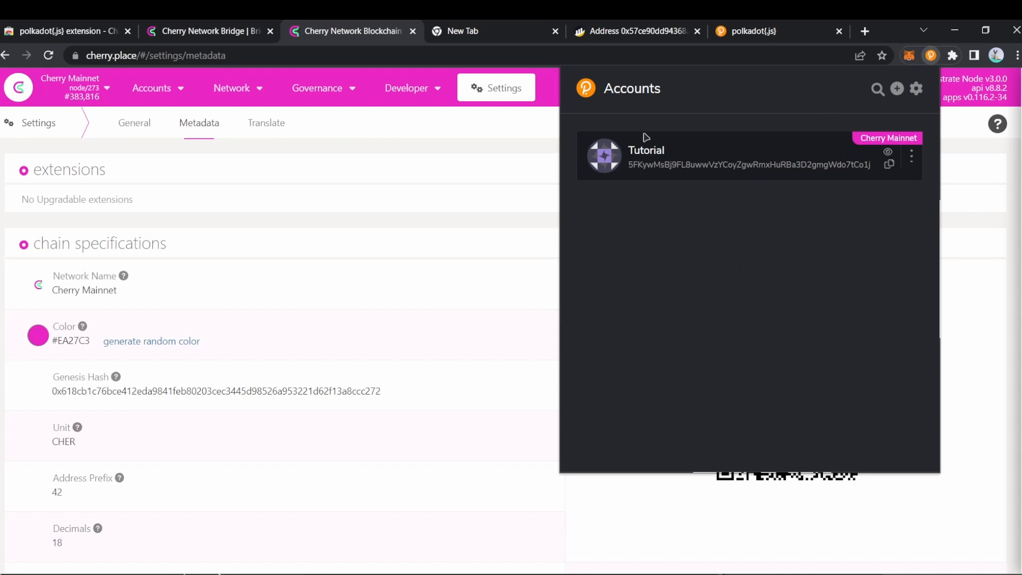
left_click(442, 124)
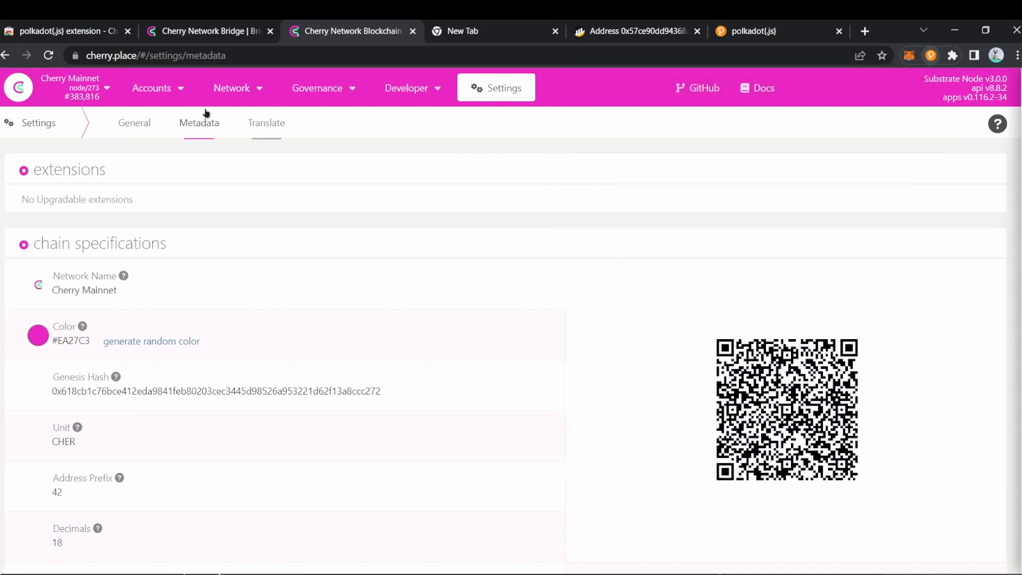
Step: Browse the Accounts, Vanity generator and Address book pages
mouse_move(164, 86)
left_click(166, 112)
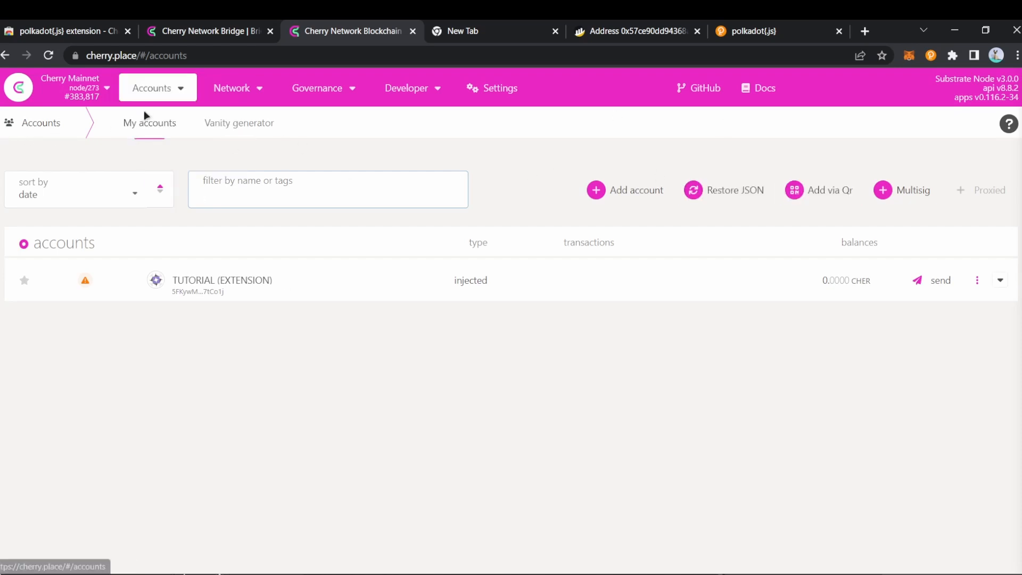
mouse_move(158, 95)
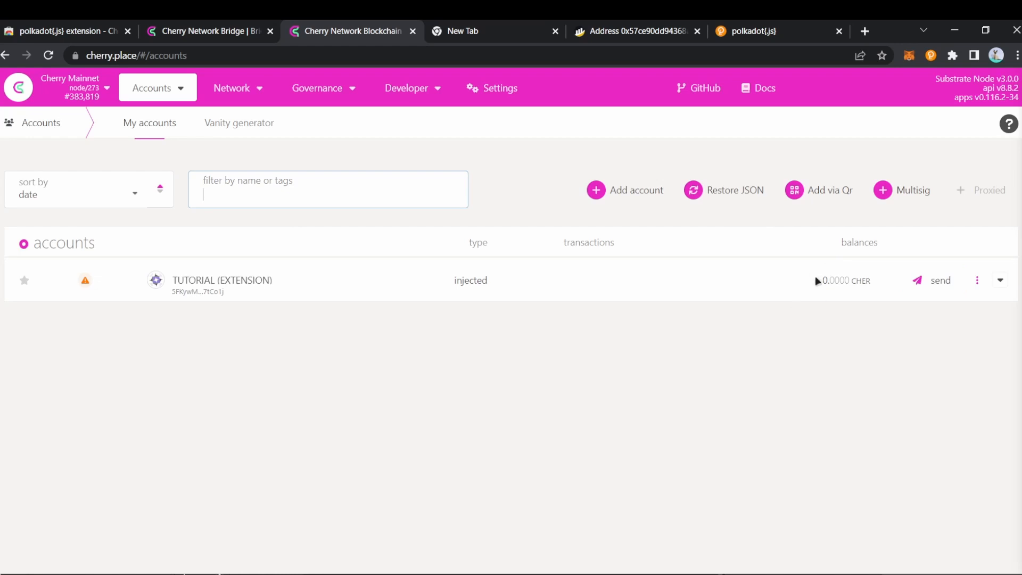
left_click(216, 125)
left_click(140, 127)
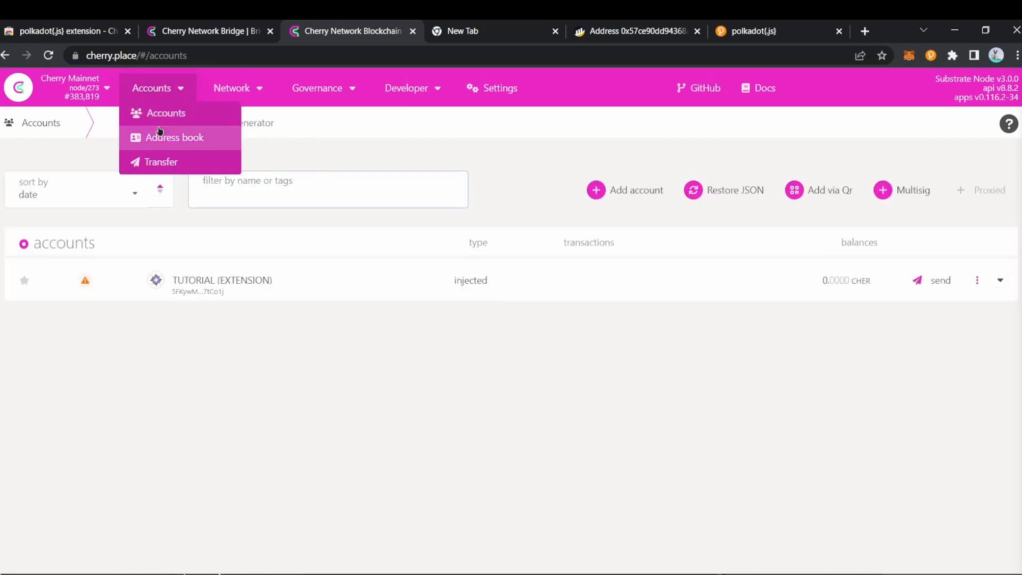
left_click(160, 138)
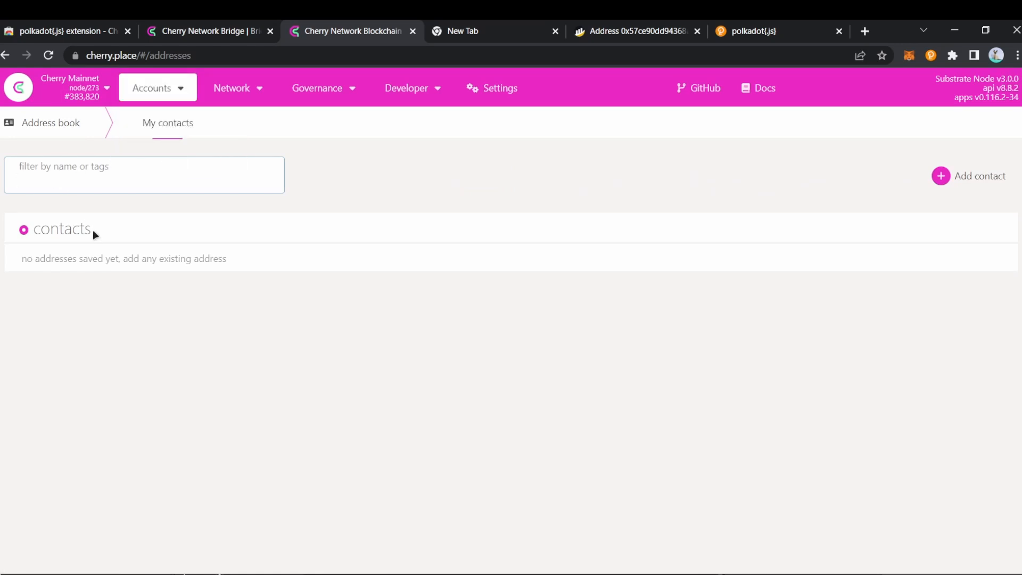
Step: Open the Transfer form, pick Tutorial as recipient, then close it without sending
mouse_move(171, 92)
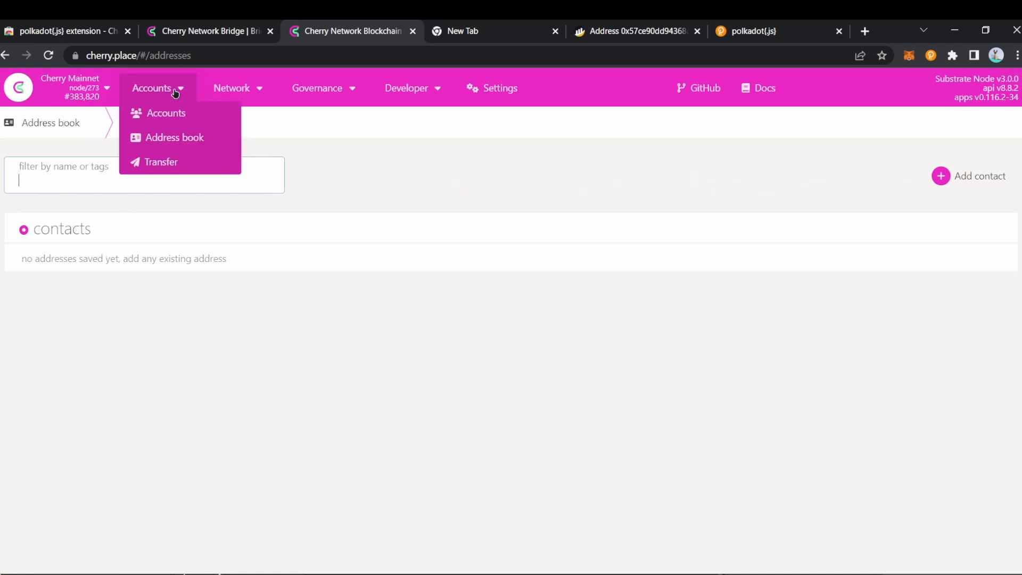
left_click(169, 162)
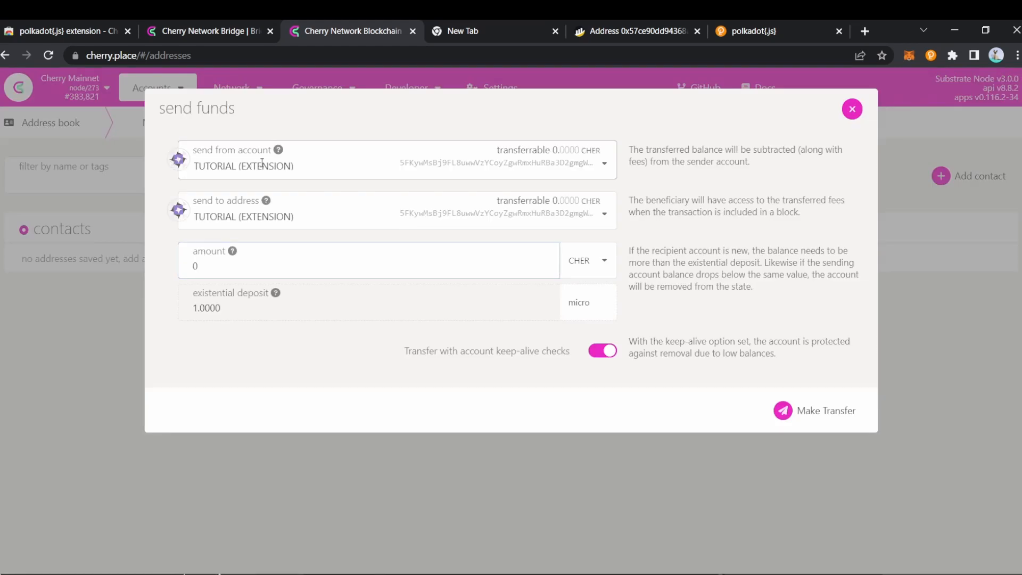
left_click(263, 212)
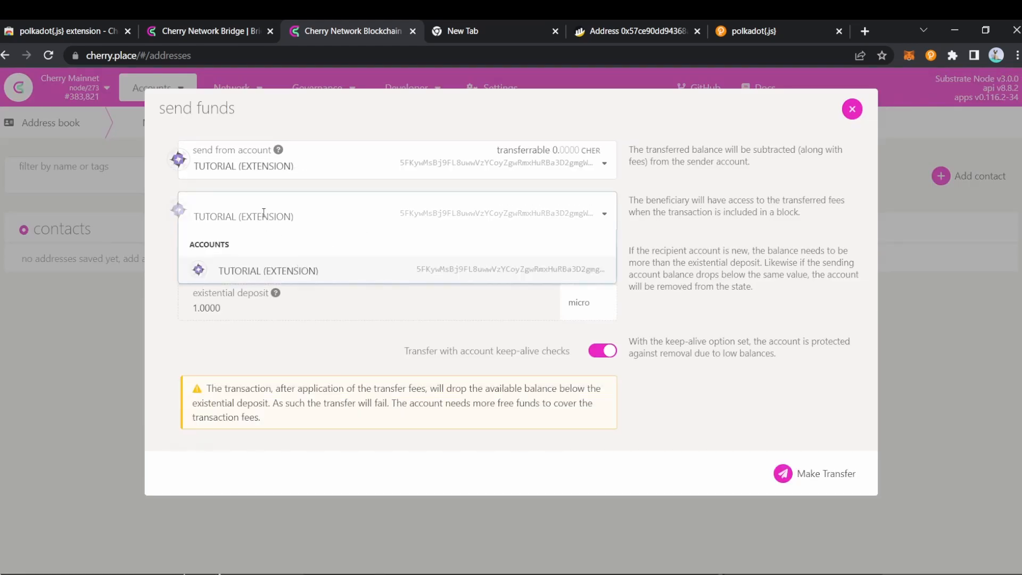
left_click(593, 277)
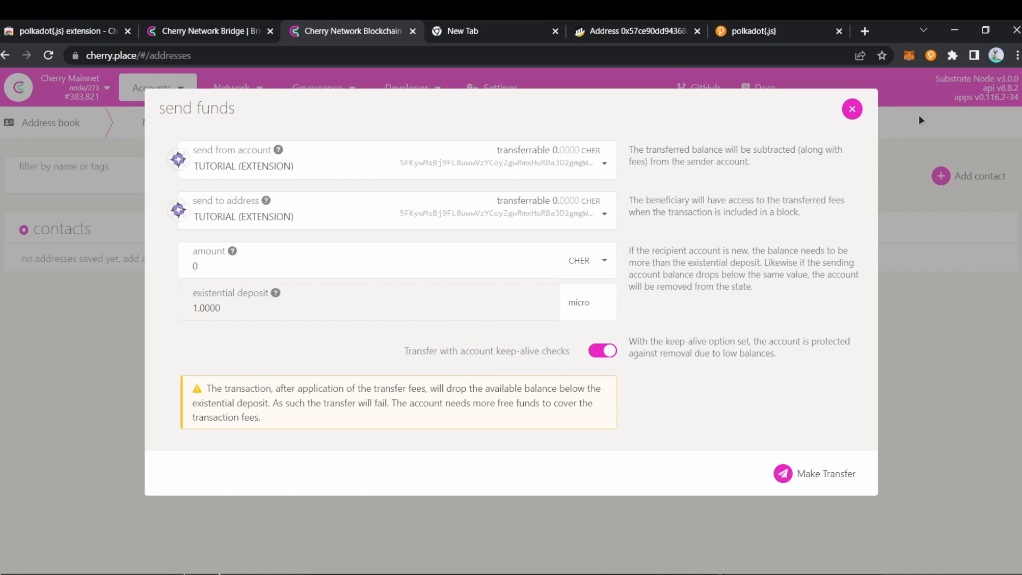
left_click(852, 108)
mouse_move(328, 94)
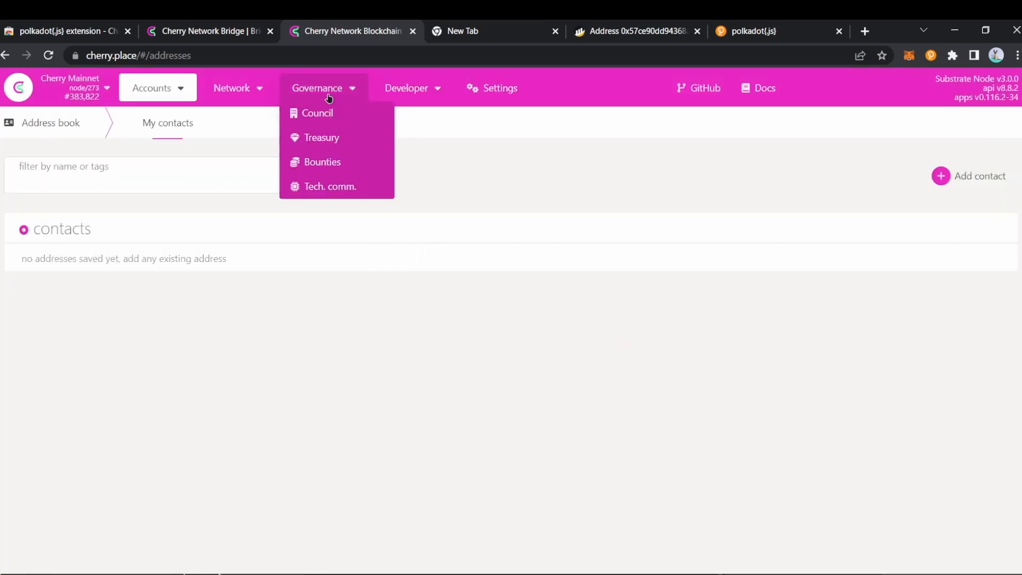
Step: View the technical committee page listing its five members
left_click(340, 187)
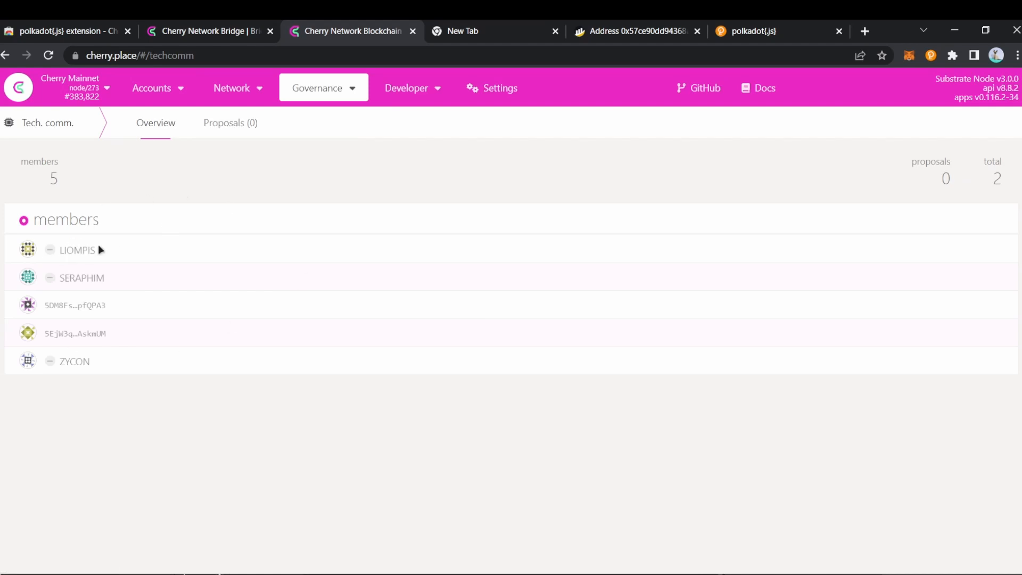
mouse_move(314, 86)
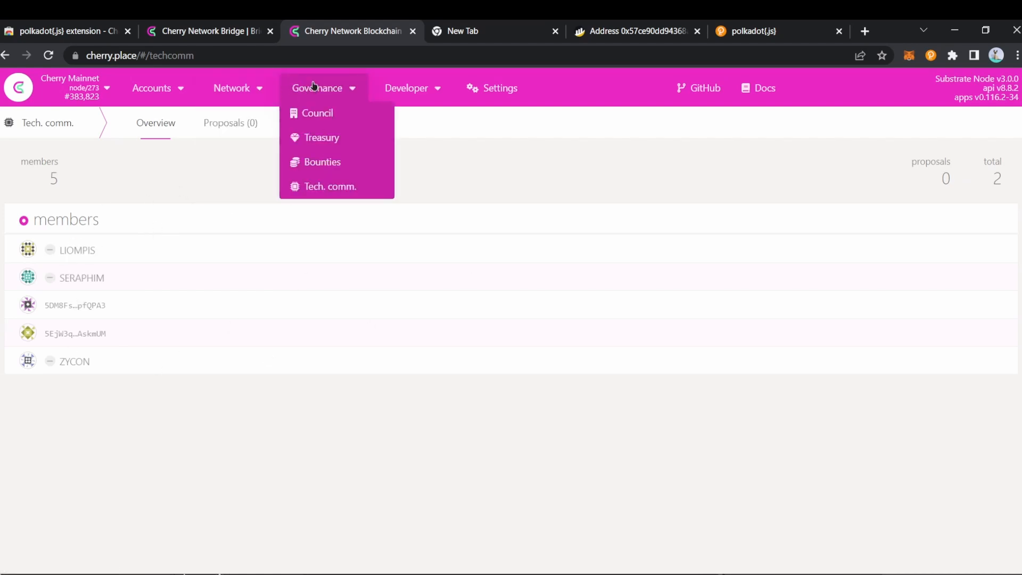
mouse_move(247, 78)
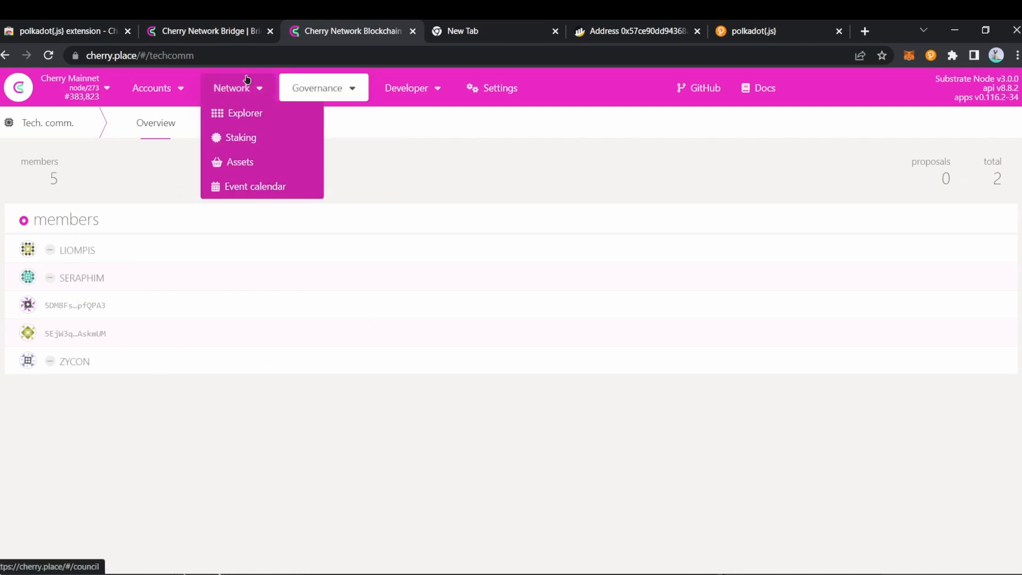
mouse_move(379, 79)
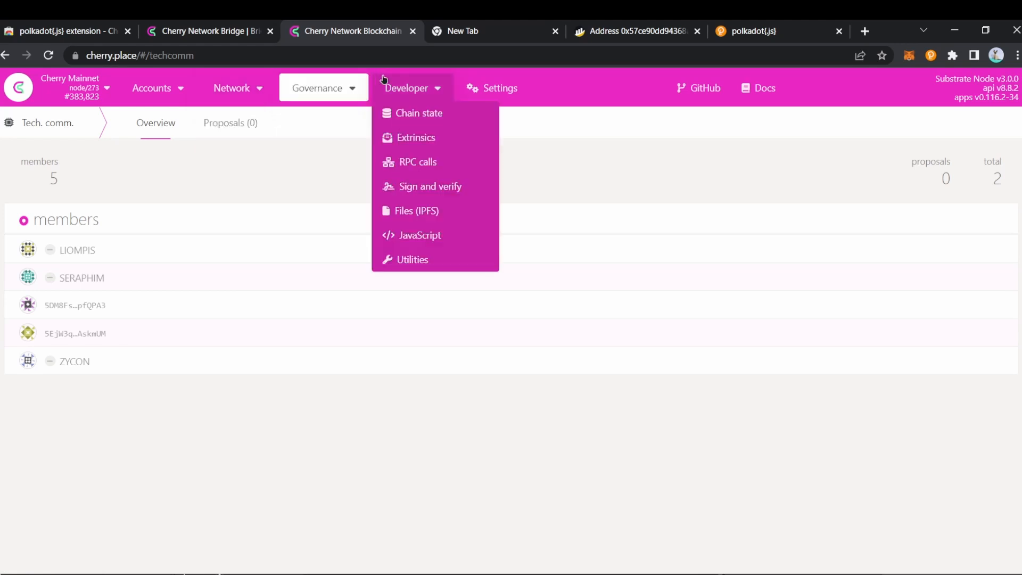
Step: Go to My accounts, open Make recoverable for the Tutorial account, then cancel it
mouse_move(165, 86)
left_click(165, 139)
left_click(175, 114)
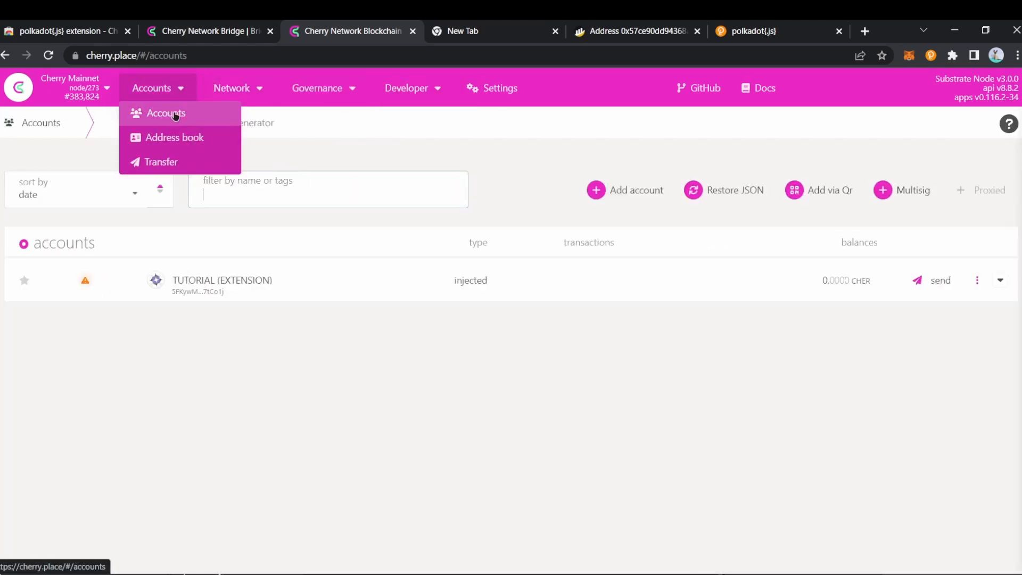
left_click(977, 281)
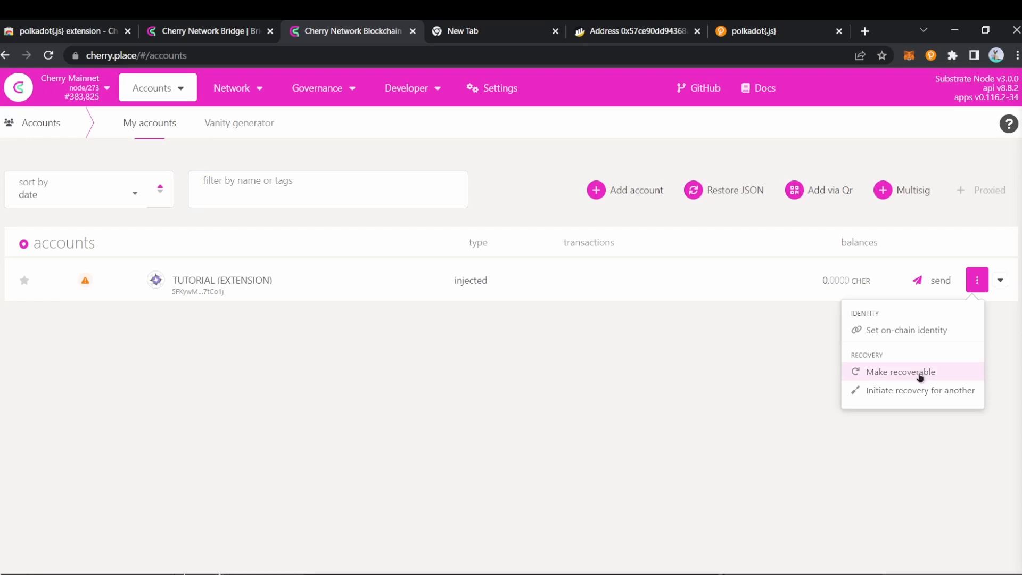
left_click(919, 376)
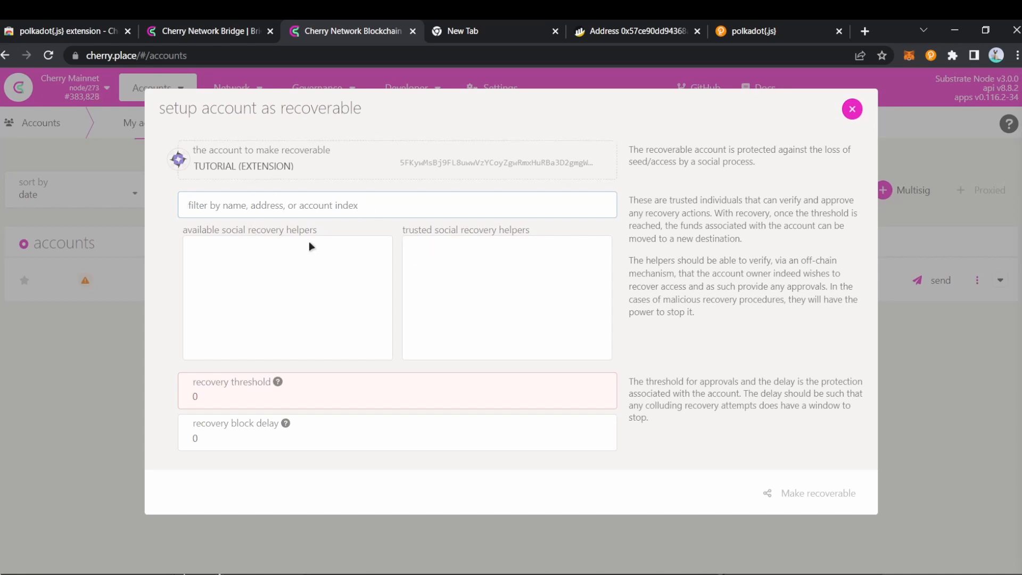
left_click(852, 109)
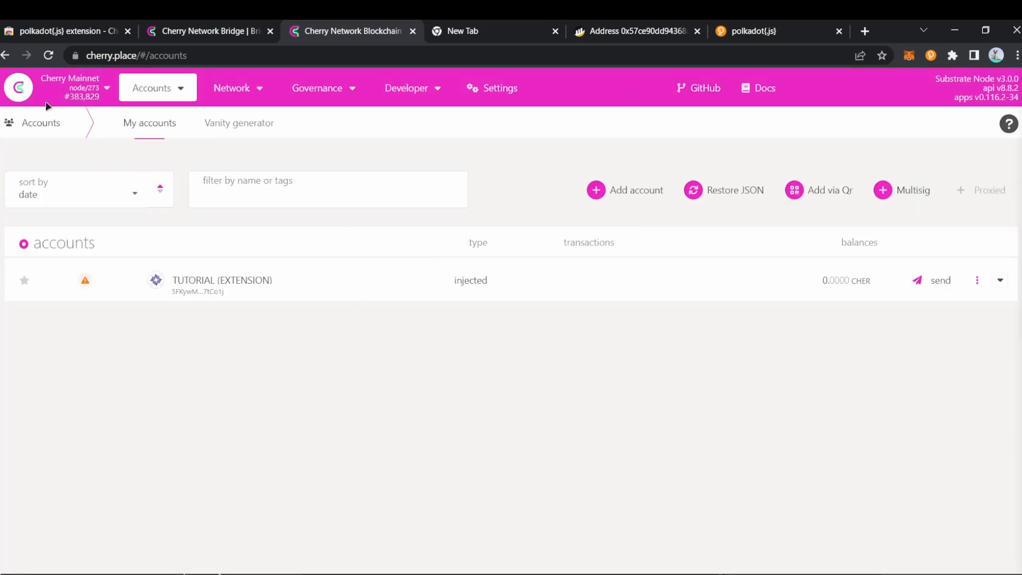
Step: Confirm on BscScan the wallet holds 241.83469512 CHER, then return to the bridge form
left_click(181, 33)
left_click(78, 27)
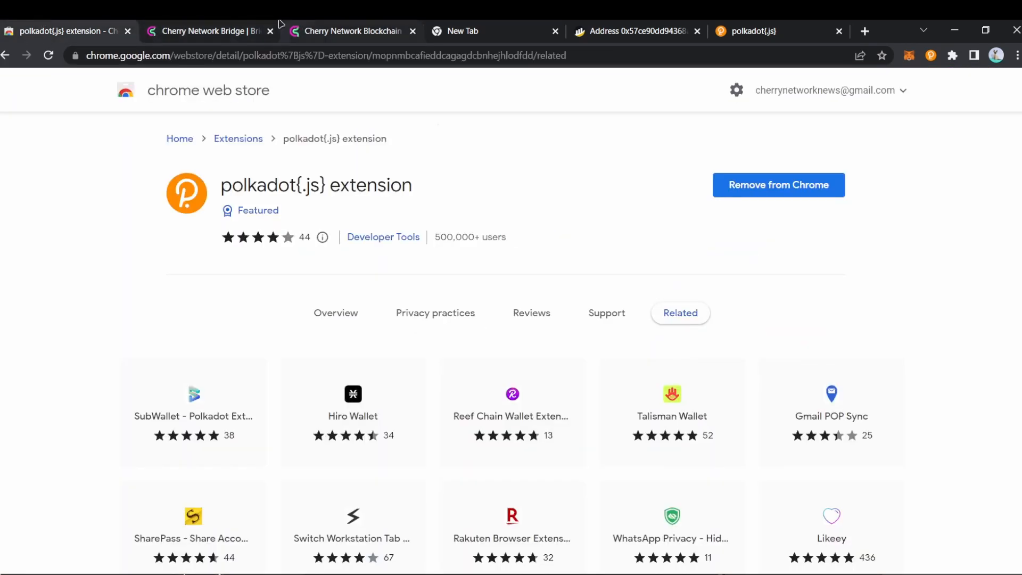
left_click(346, 31)
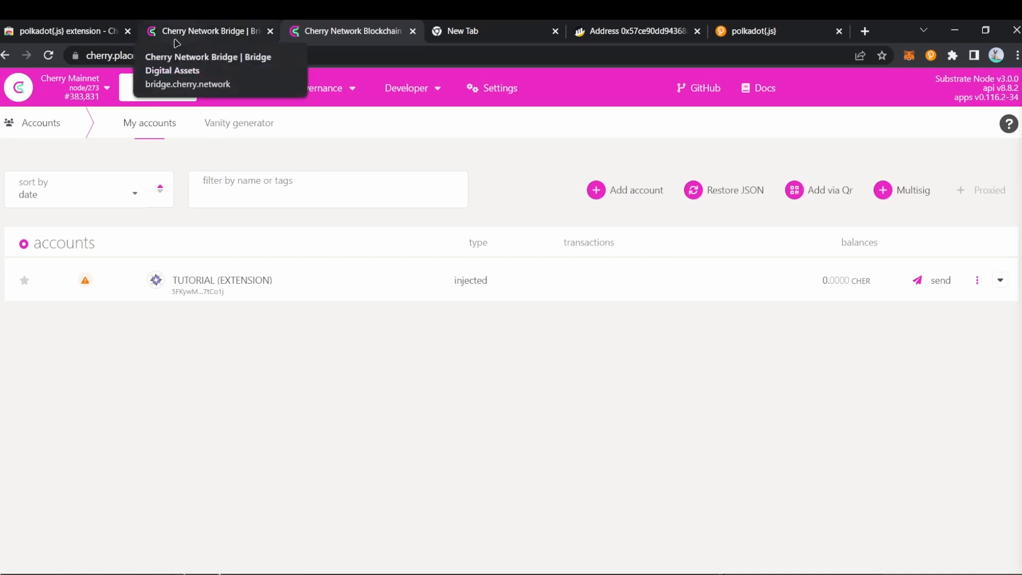
left_click(633, 31)
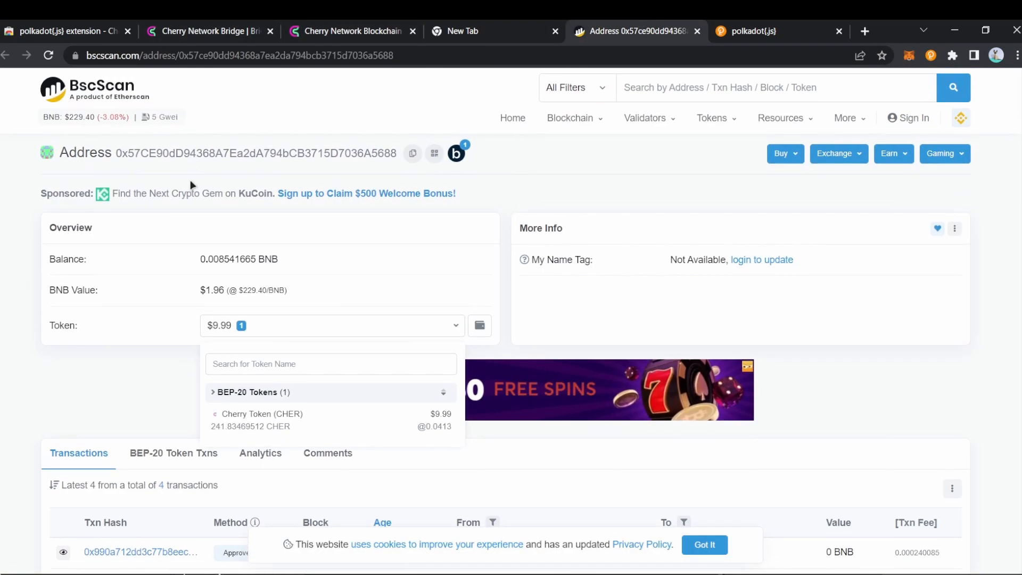
left_click(197, 24)
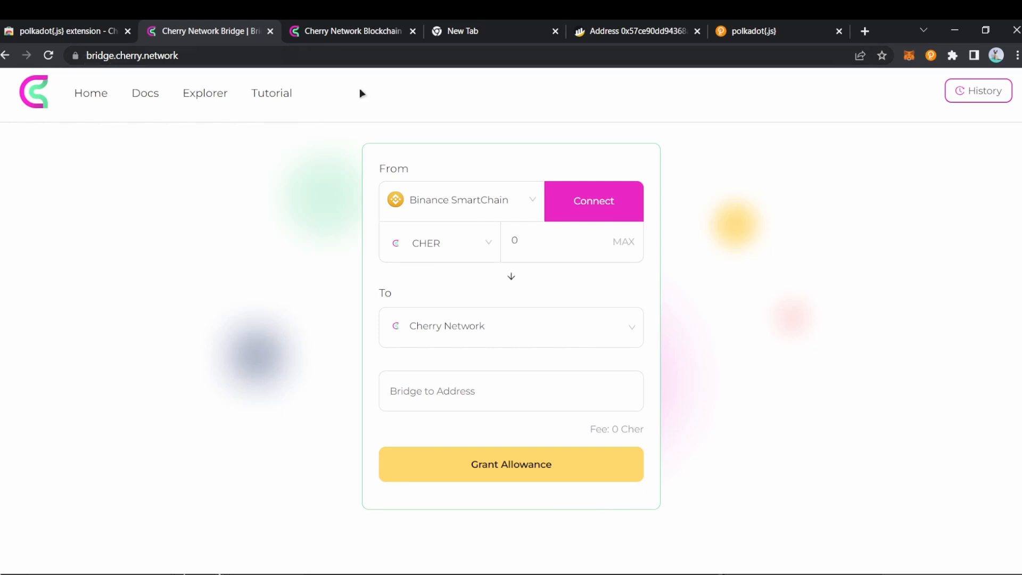
Step: Connect the MetaMask wallet to the Cherry Network Bridge
left_click(596, 206)
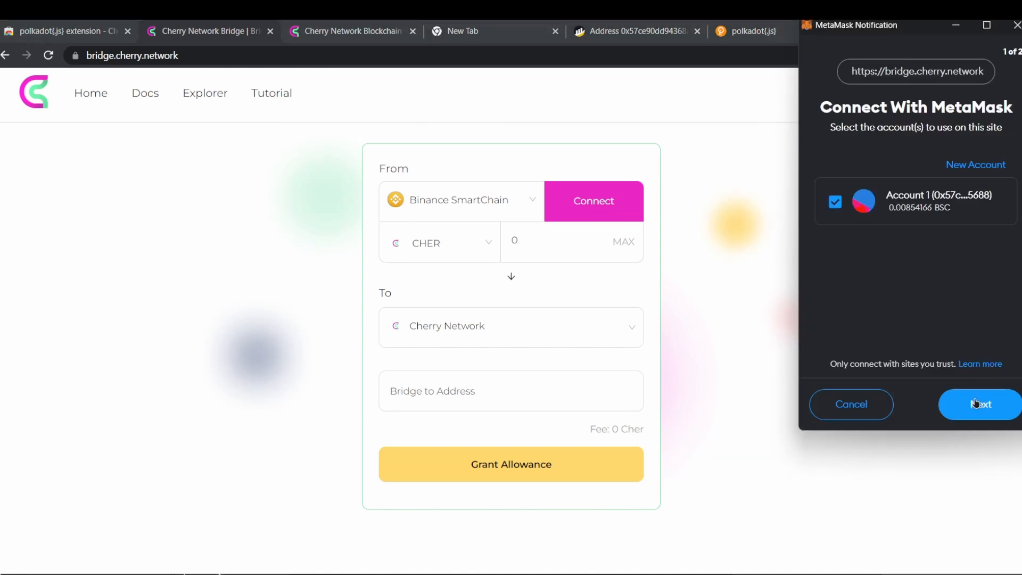
left_click(976, 403)
left_click(976, 403)
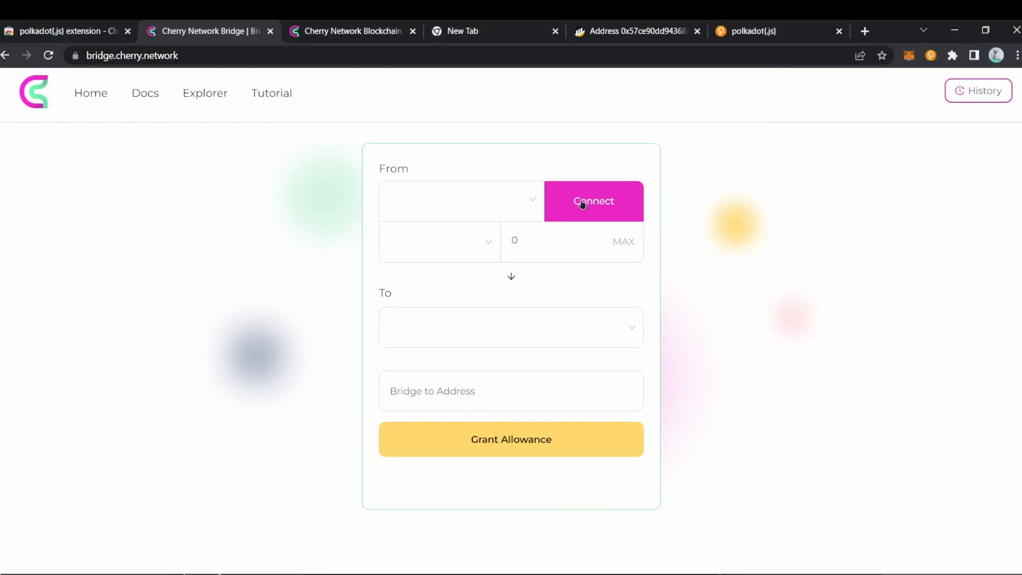
Step: Choose CHER from Binance SmartChain to Cherry Network and enter the full 241.8346951211 CHER
left_click(526, 201)
left_click(600, 212)
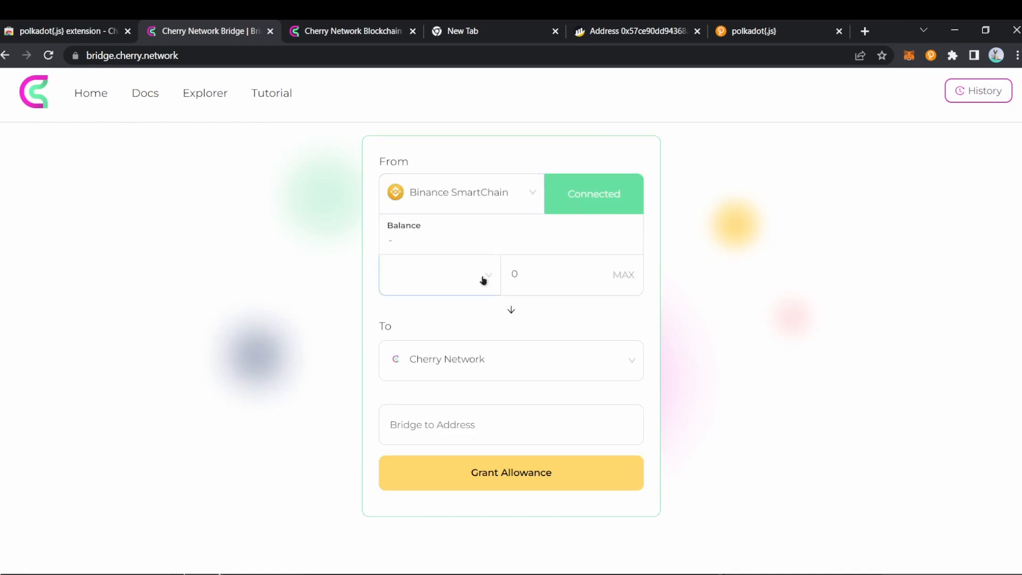
left_click(462, 361)
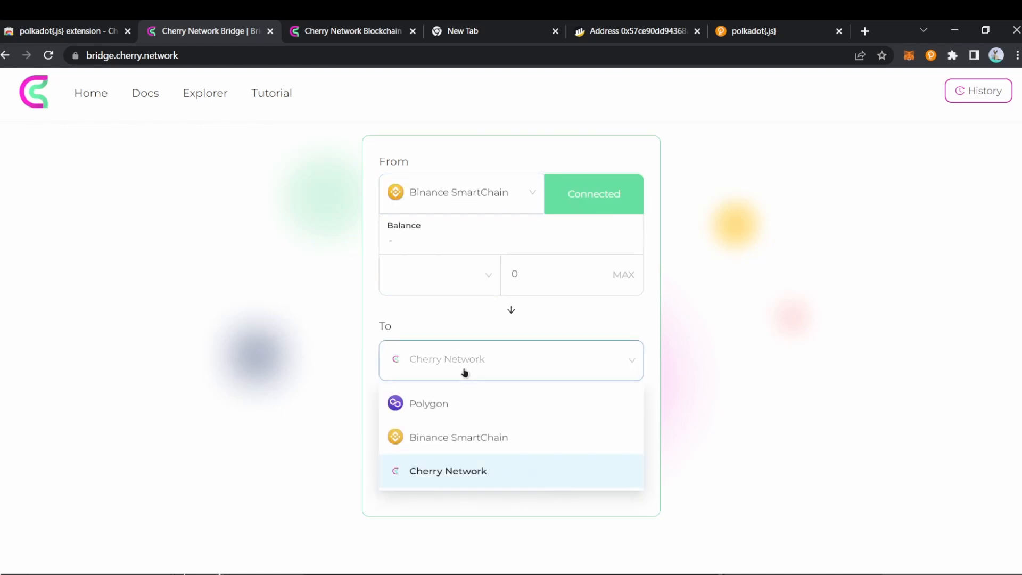
left_click(464, 284)
left_click(467, 277)
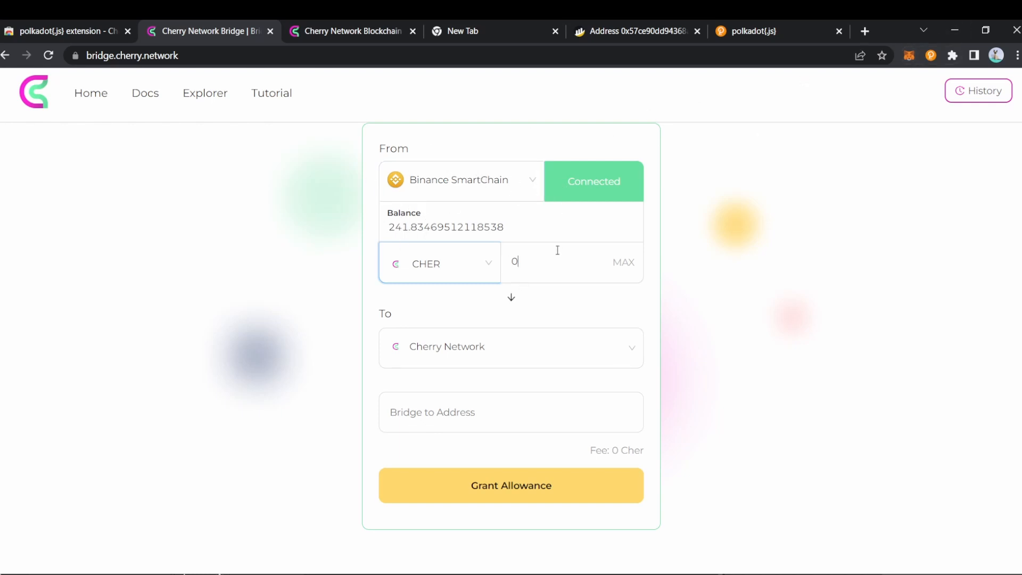
left_click(622, 262)
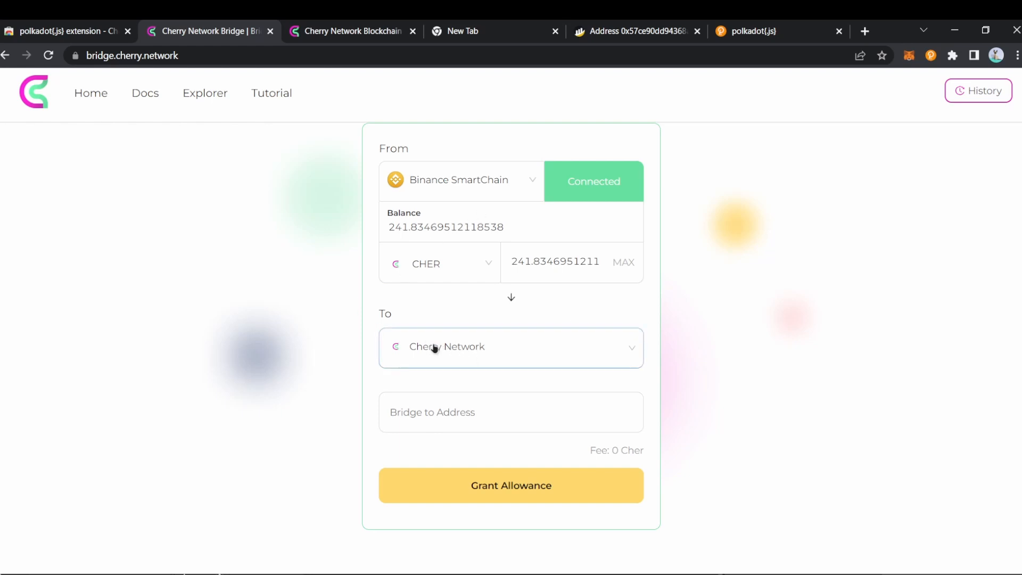
left_click(332, 30)
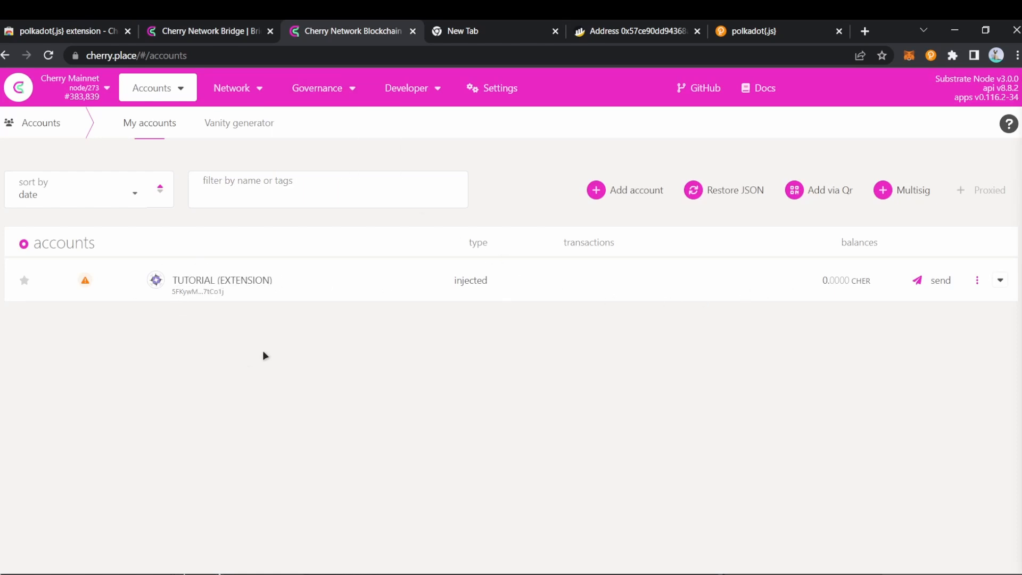
Step: Copy the Tutorial account's address from the polkadot{.js} extension and return to the bridge
left_click(206, 282)
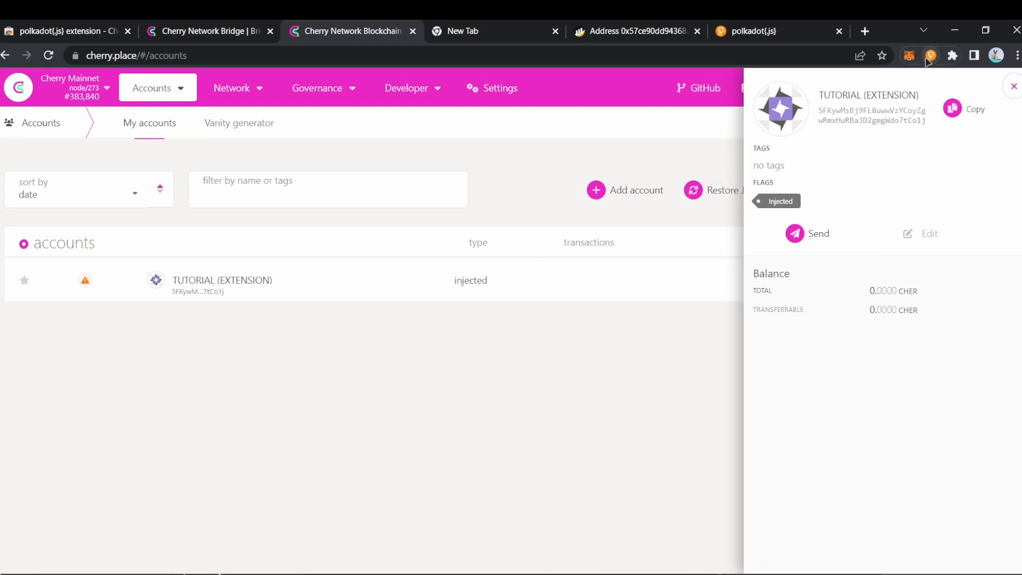
left_click(930, 56)
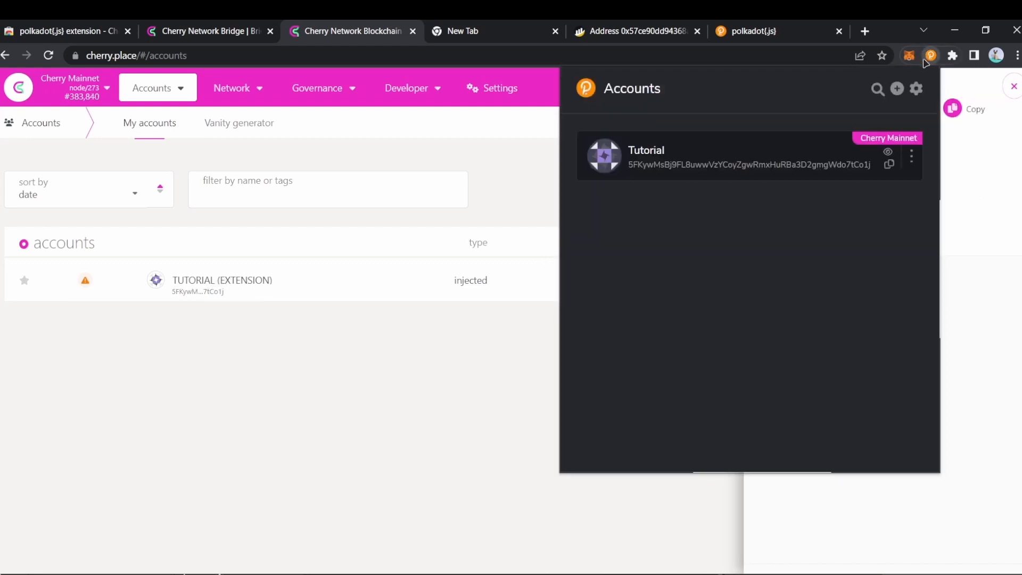
left_click(889, 166)
left_click(887, 168)
left_click(381, 349)
left_click(196, 27)
left_click(472, 414)
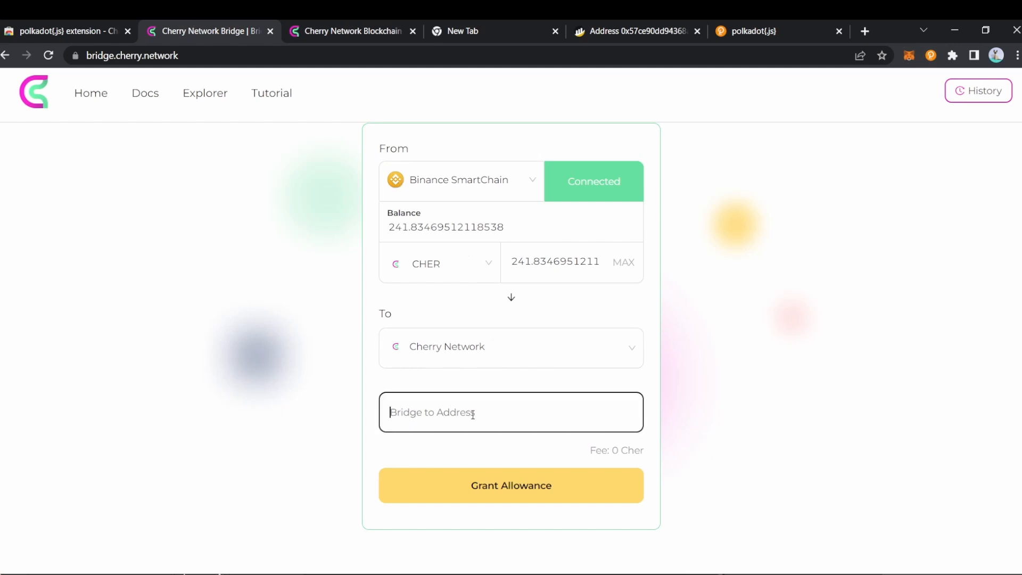
Step: Paste the copied address into the Bridge to Address field
right_click(472, 415)
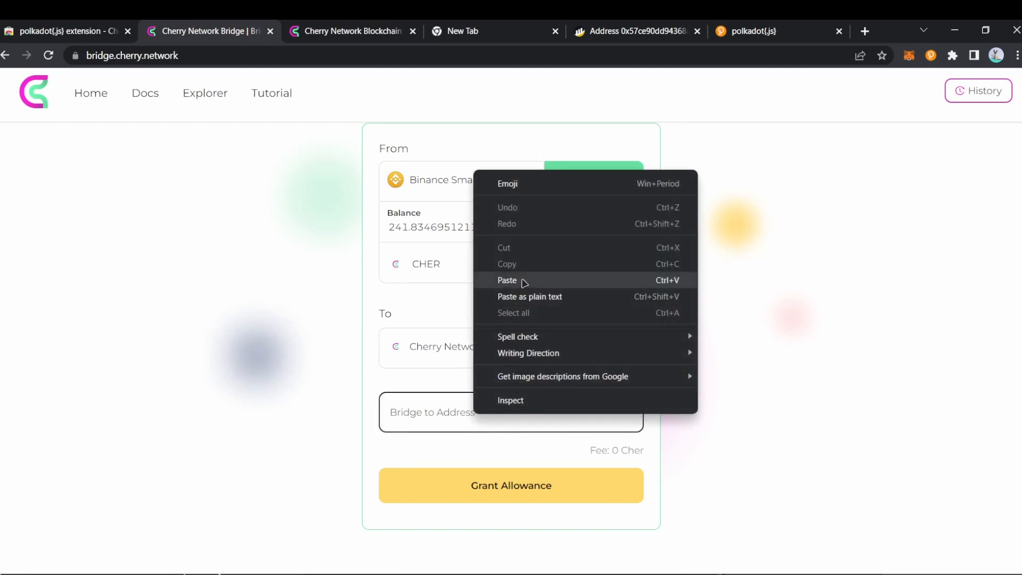
left_click(522, 278)
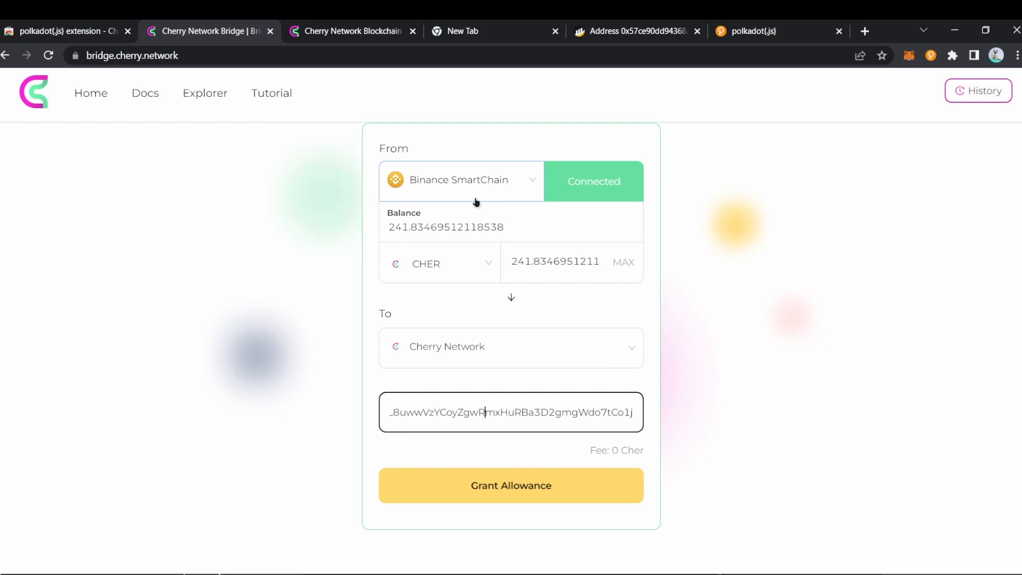
left_click(510, 300)
Step: Reset the route to Binance SmartChain → Cherry Network and paste the destination address with Ctrl+V
left_click(510, 194)
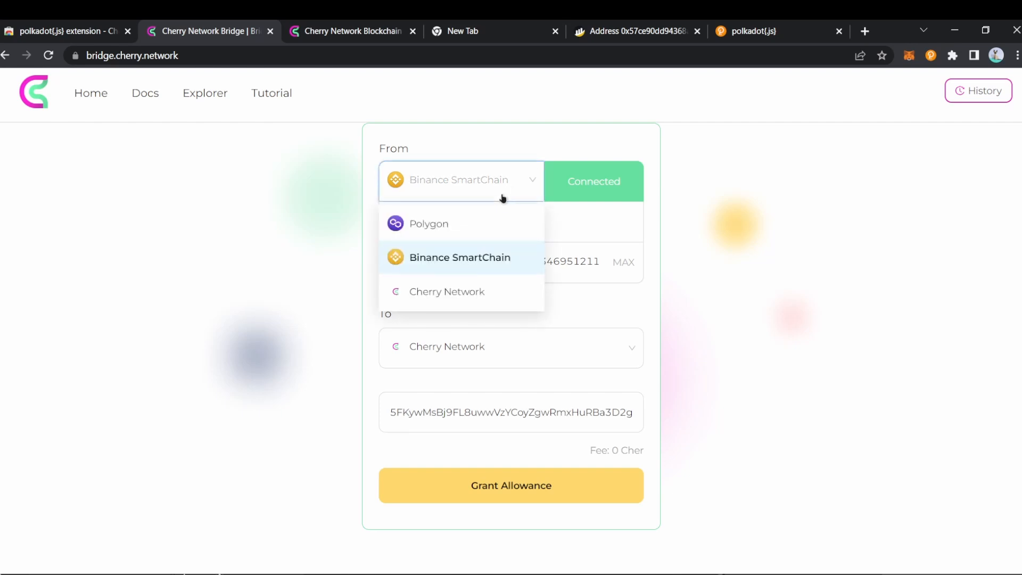
left_click(481, 292)
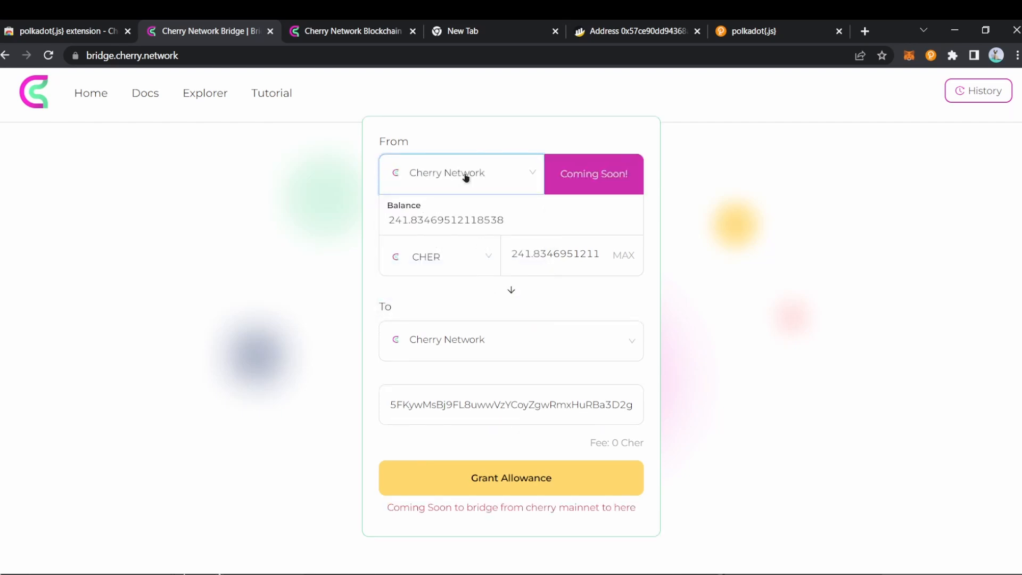
left_click(493, 356)
left_click(492, 414)
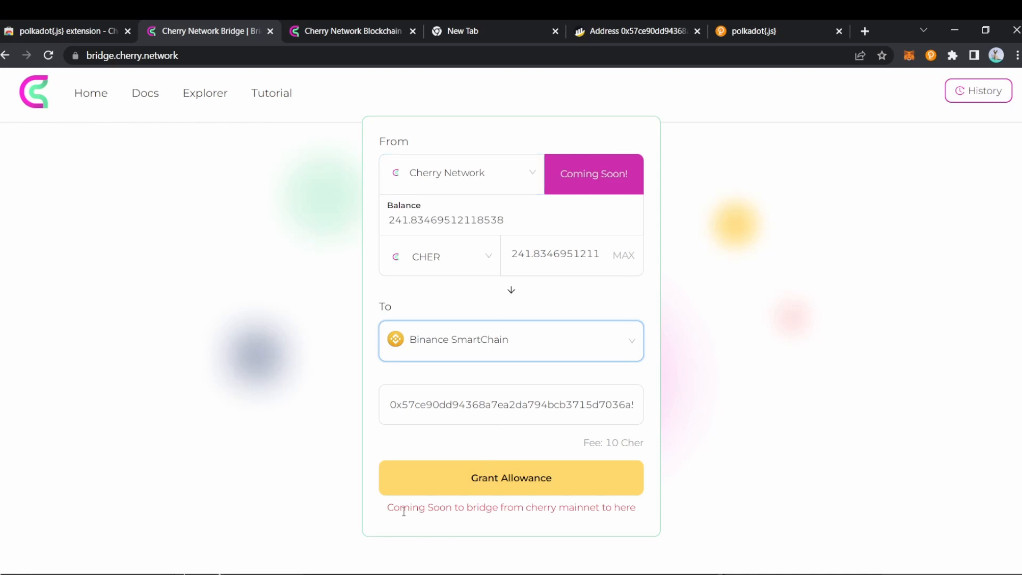
left_click(486, 173)
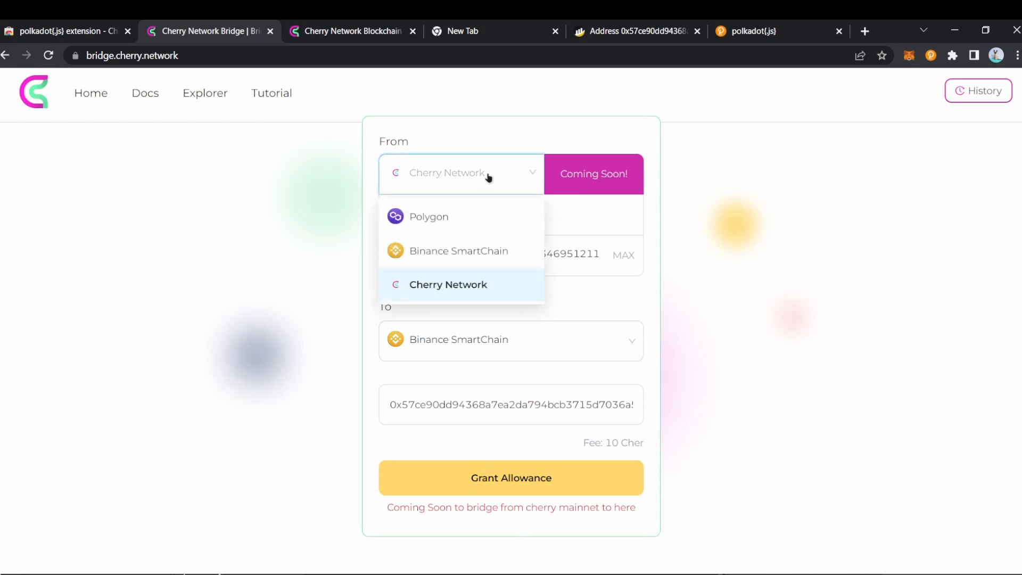
left_click(493, 250)
left_click(535, 347)
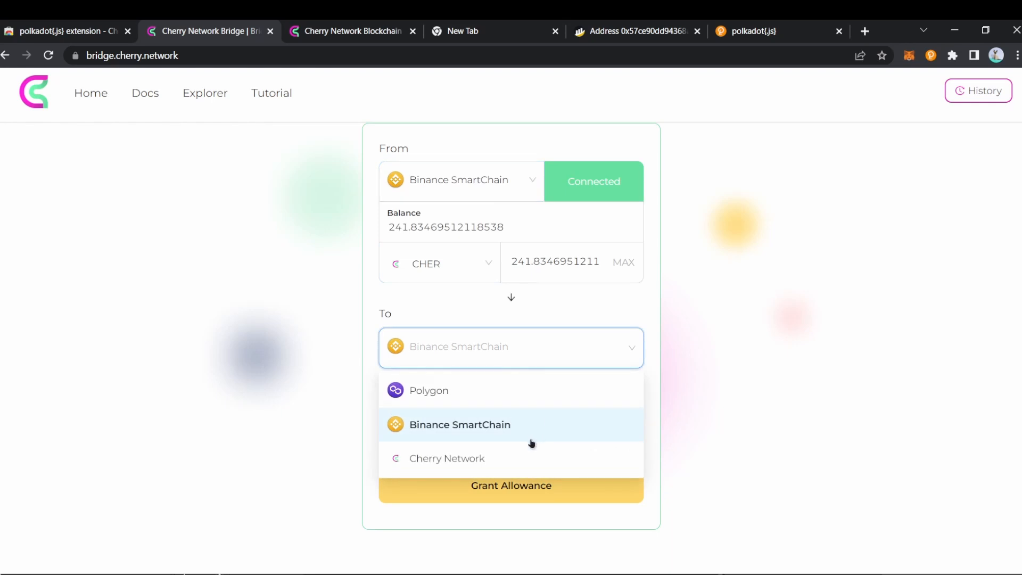
left_click(516, 453)
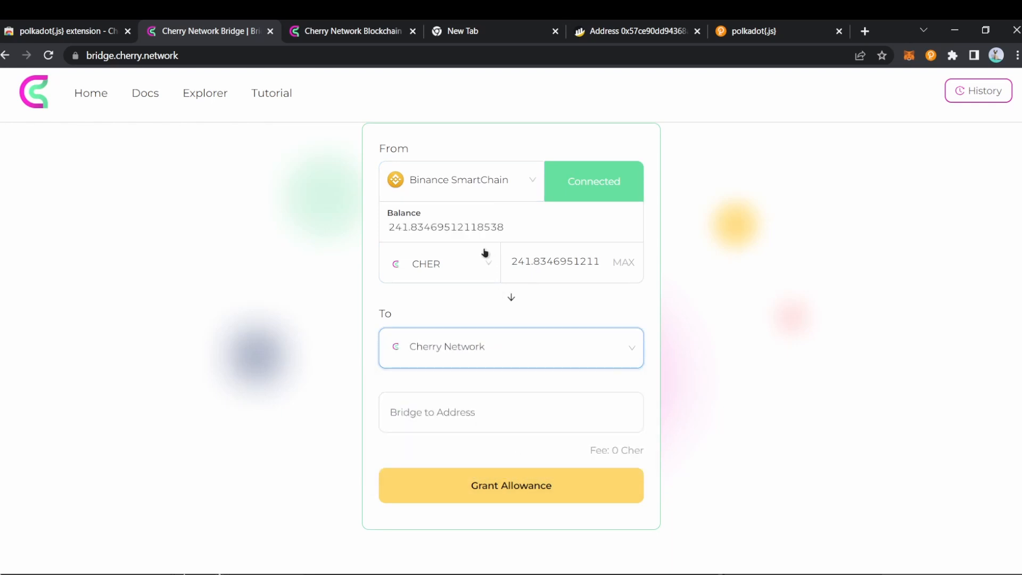
left_click(451, 412)
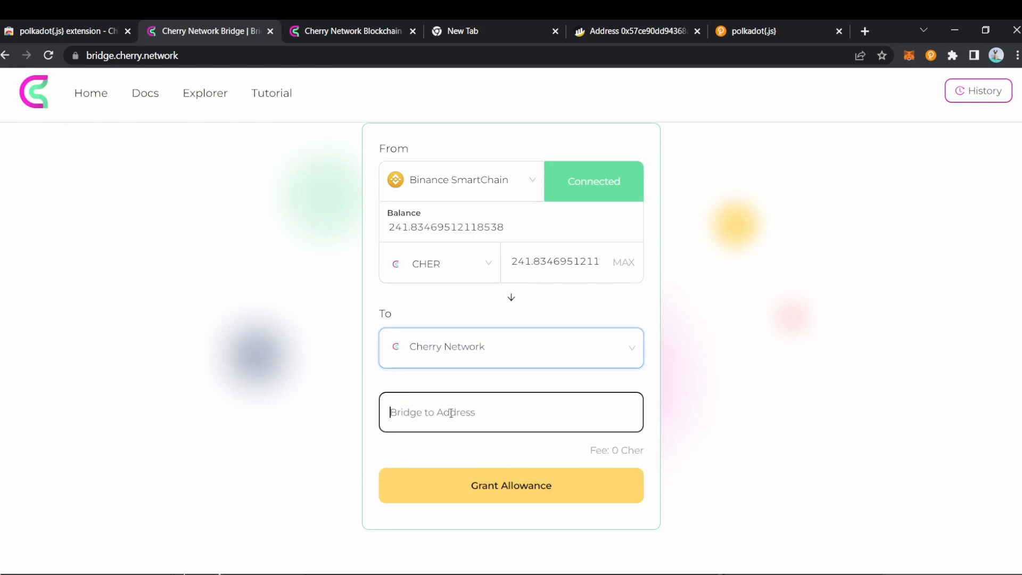
key("ctrl+v")
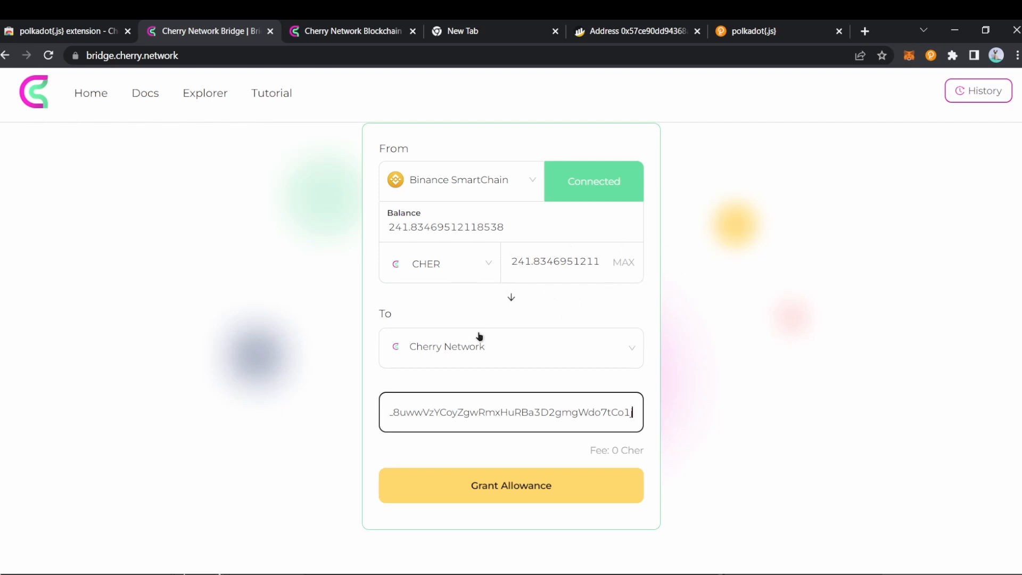
Step: Grant the bridge an allowance to spend CHER, confirming in MetaMask
left_click(514, 488)
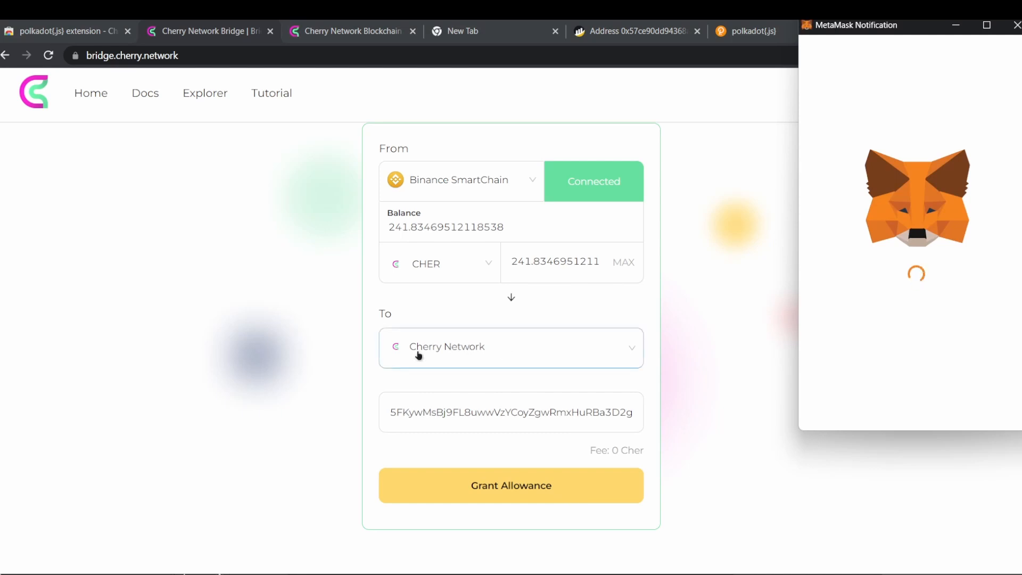
scroll(935, 307, "down", 5)
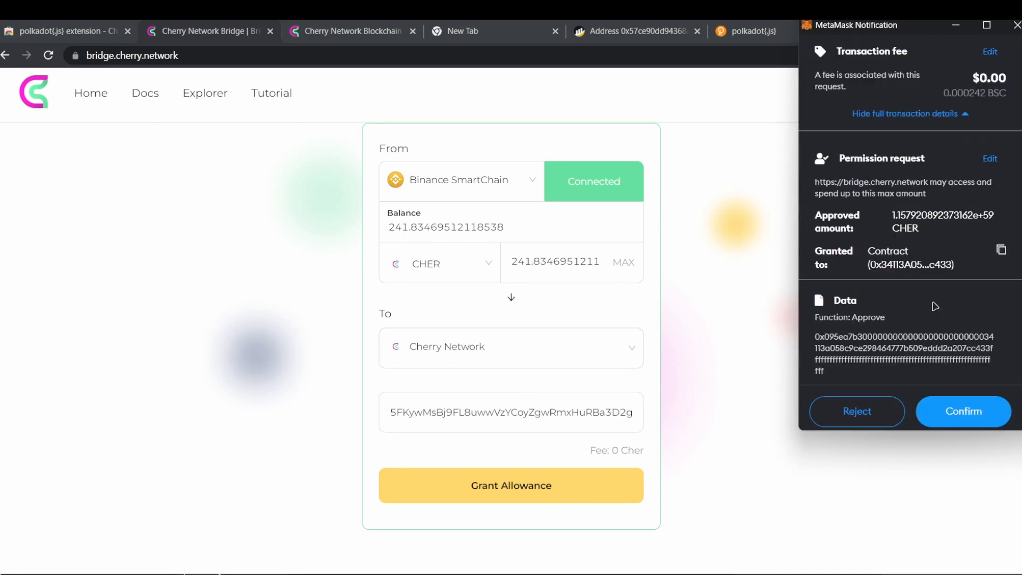
left_click(972, 400)
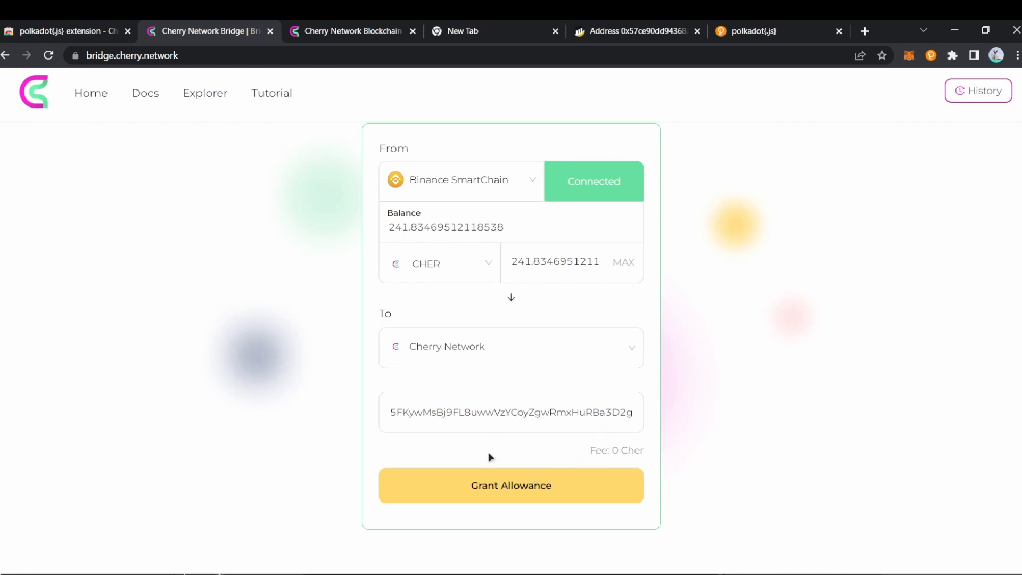
left_click(907, 57)
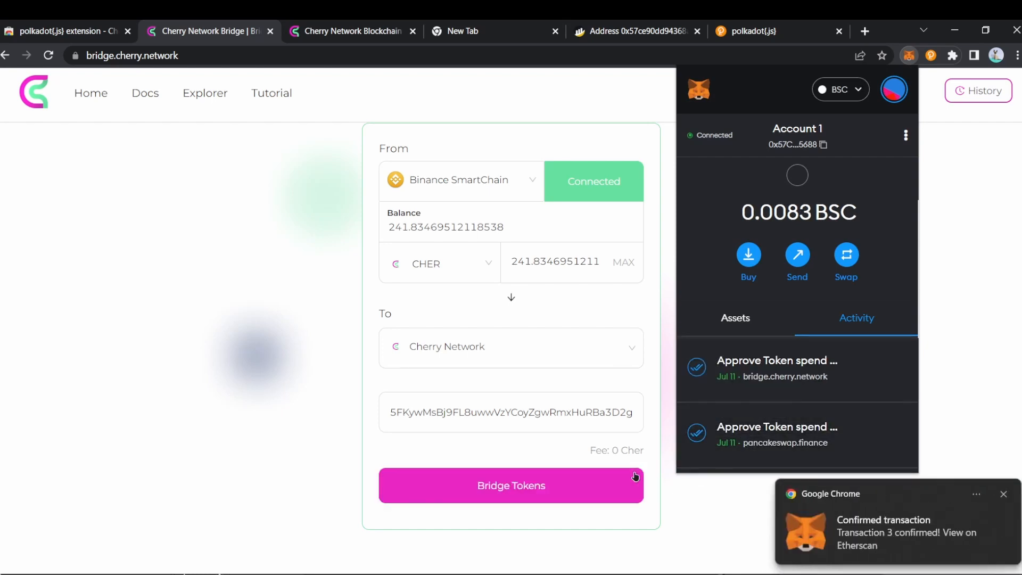
Step: Bridge the 241.8346951211 CHER to Cherry Network, confirming the transaction in MetaMask
left_click(515, 486)
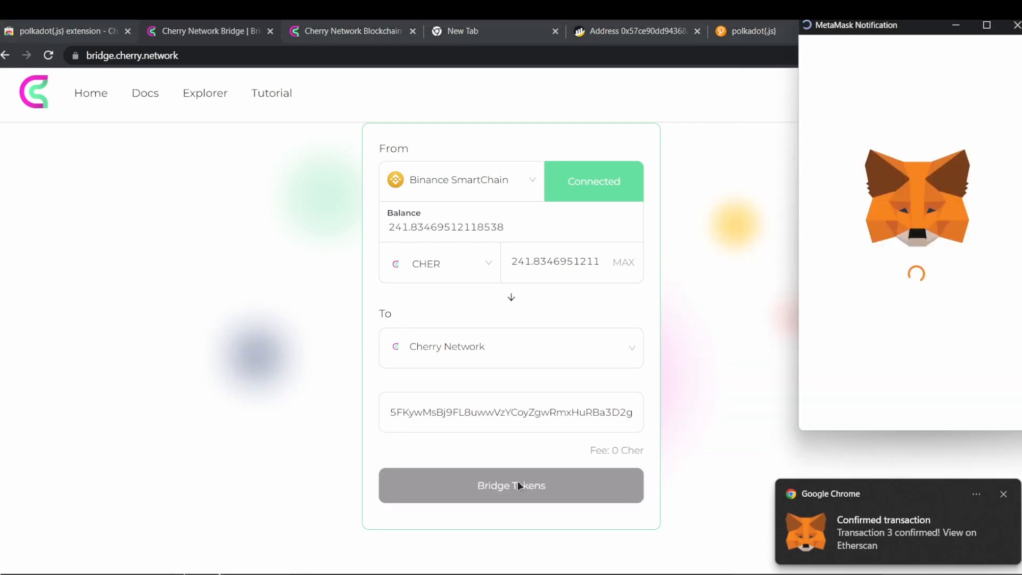
scroll(966, 335, "down", 2)
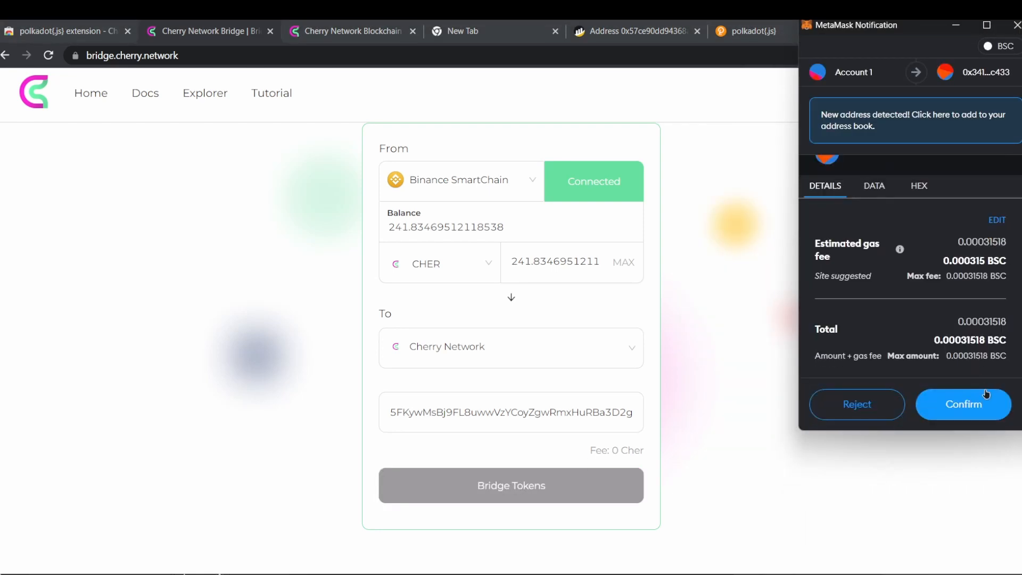
left_click(976, 407)
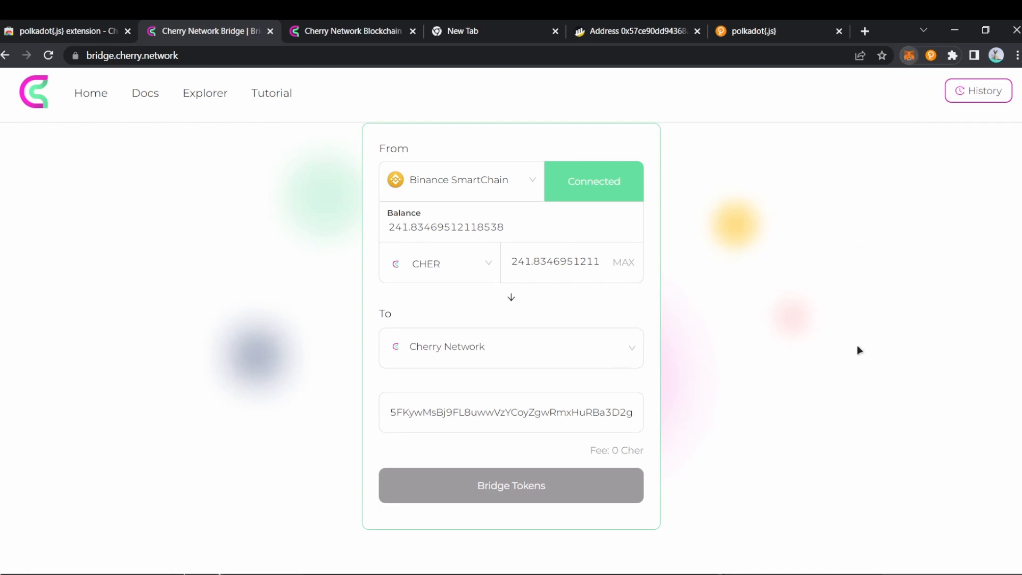
left_click(991, 258)
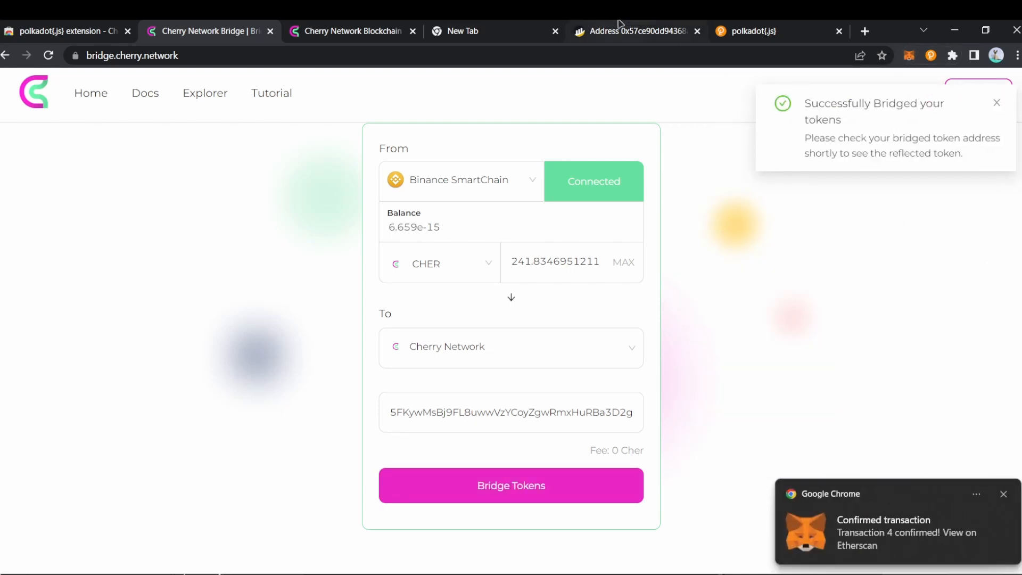
Step: Reload BscScan and find the Bridge Token Out transfer of 241.83469512118538 CHER
left_click(619, 23)
left_click(48, 55)
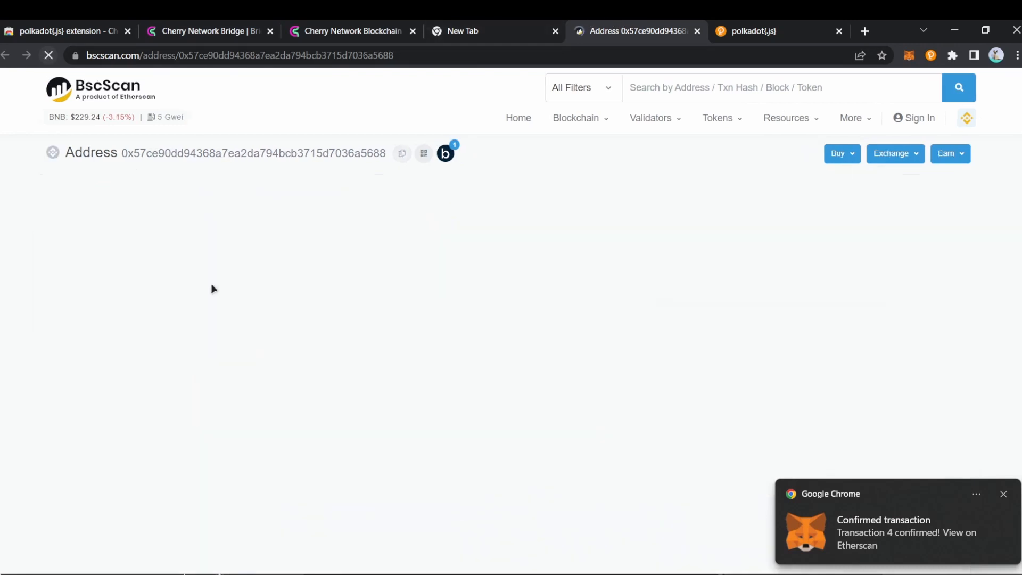
left_click(272, 332)
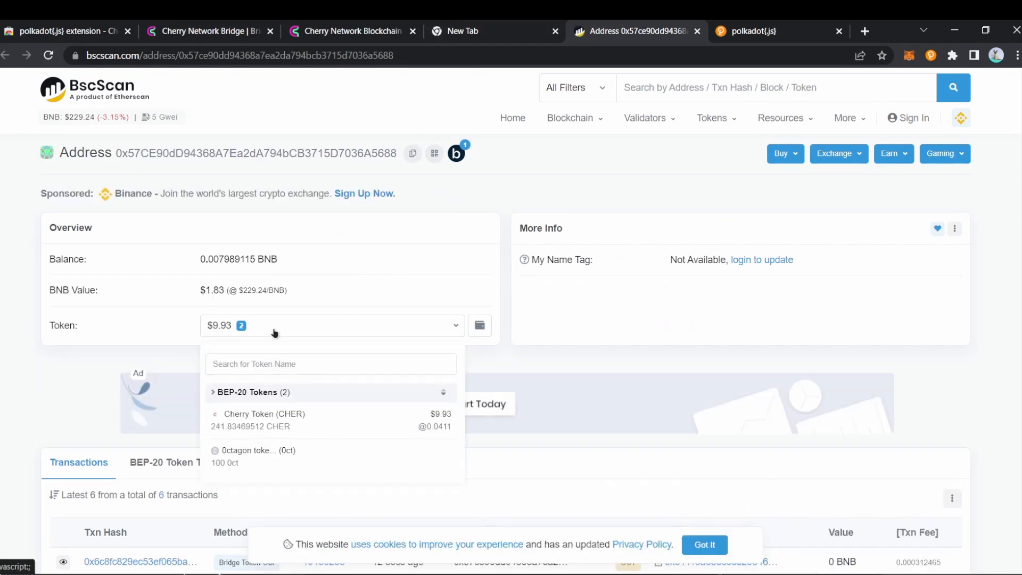
left_click(275, 332)
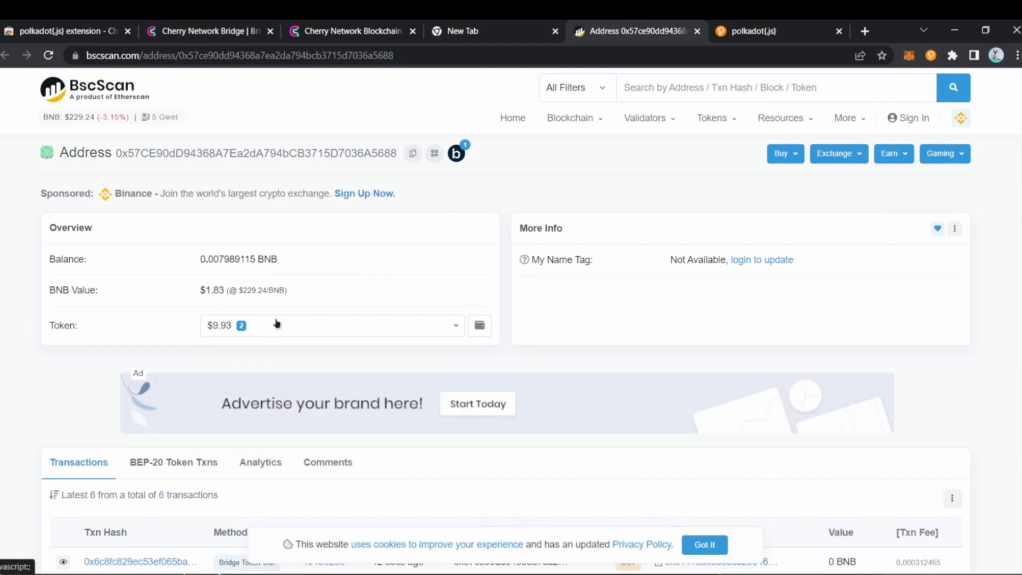
left_click(48, 55)
scroll(276, 340, "down", 3)
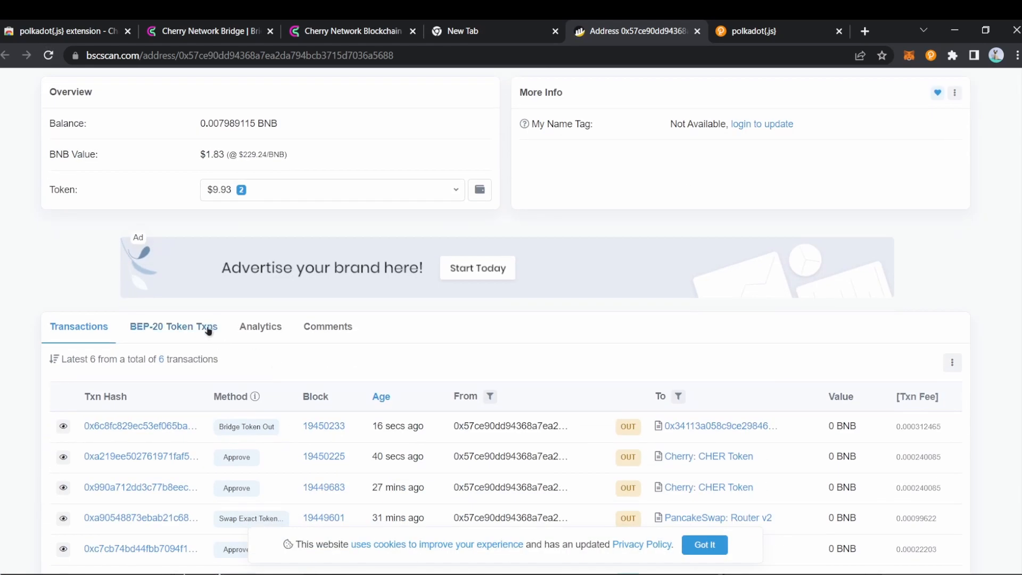
left_click(195, 327)
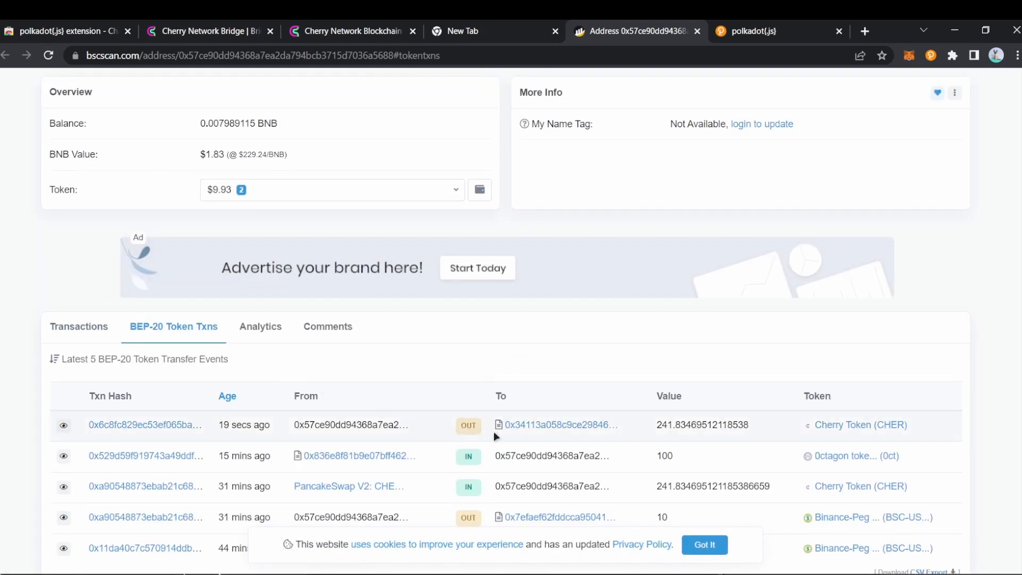
Step: Reload and recheck the token holdings, now showing 0 CHER Cherry Token
scroll(311, 278, "up", 3)
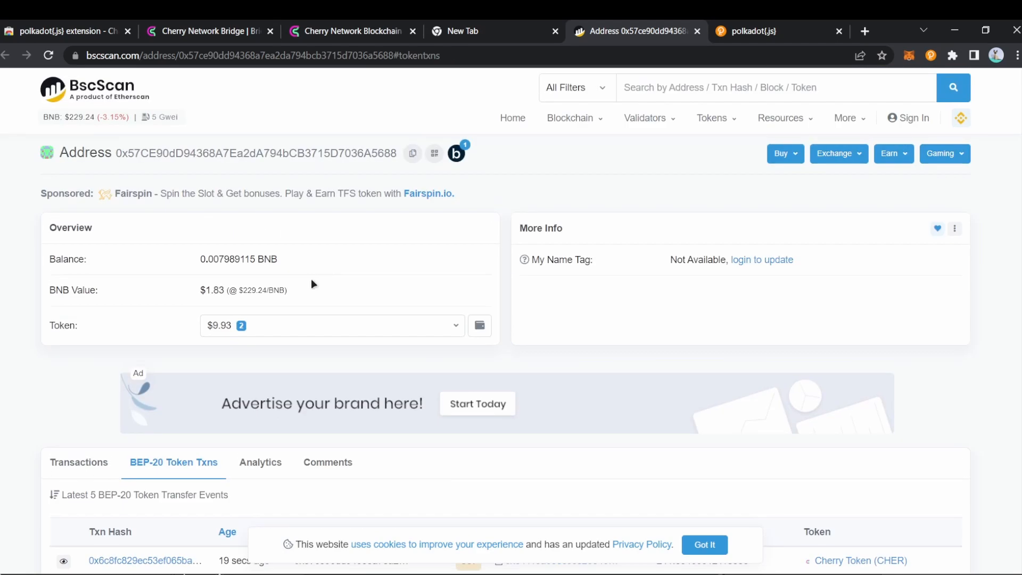
left_click(258, 325)
left_click(323, 320)
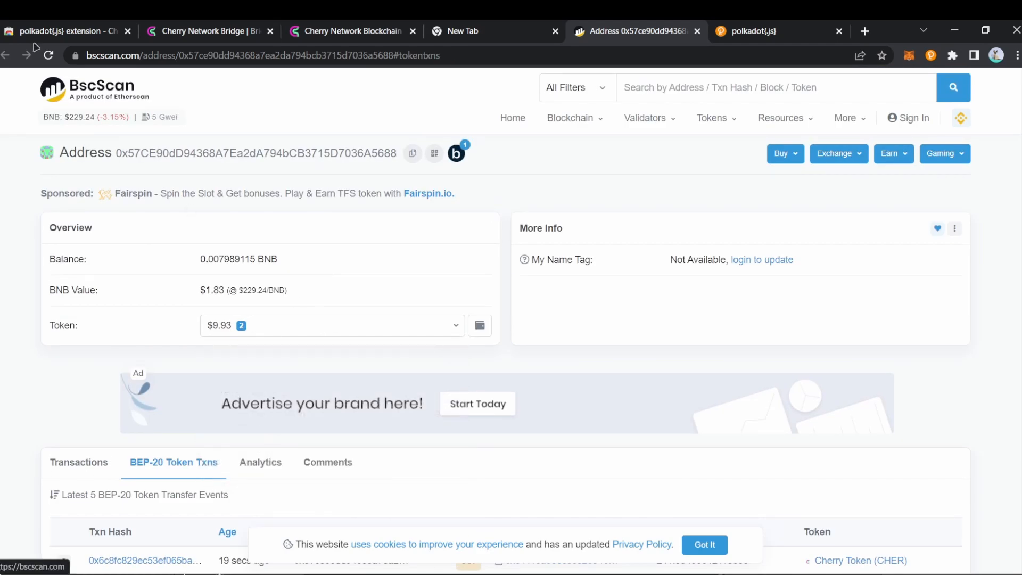
left_click(49, 55)
left_click(351, 329)
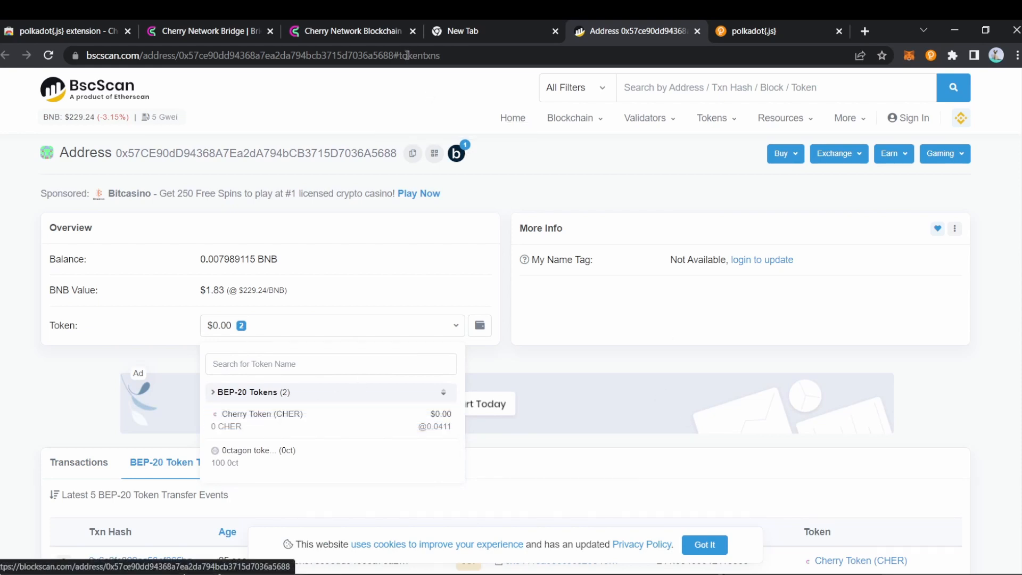
left_click(378, 28)
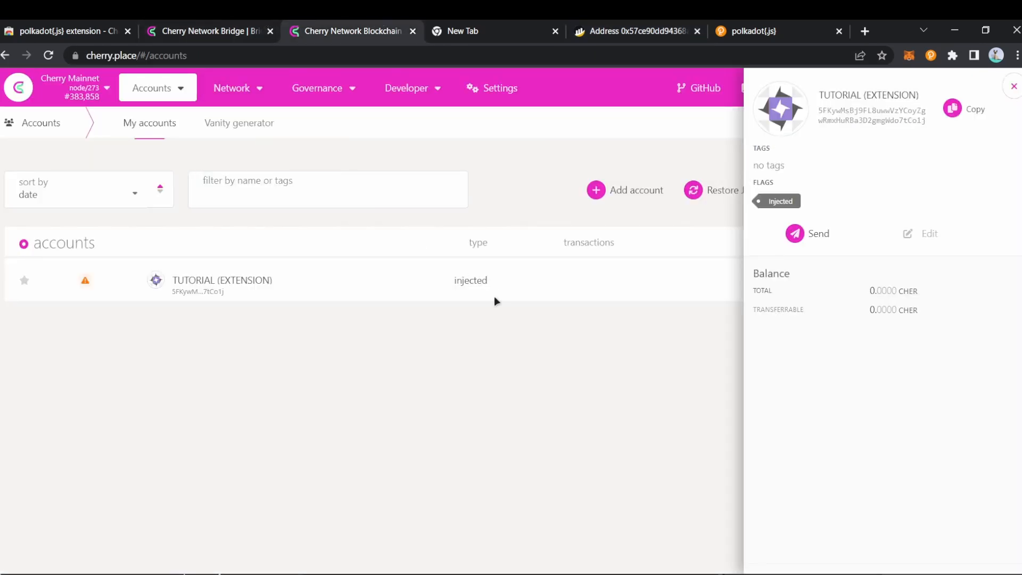
Step: Refresh Accounts until TUTORIAL (EXTENSION) shows 241.8346 CHER total and transferable
left_click(48, 55)
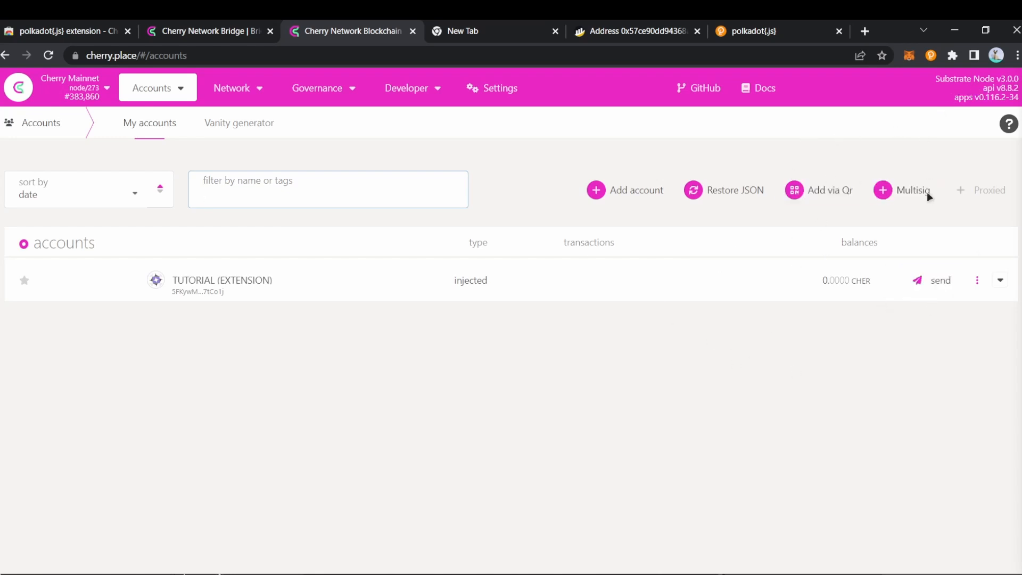
left_click(931, 55)
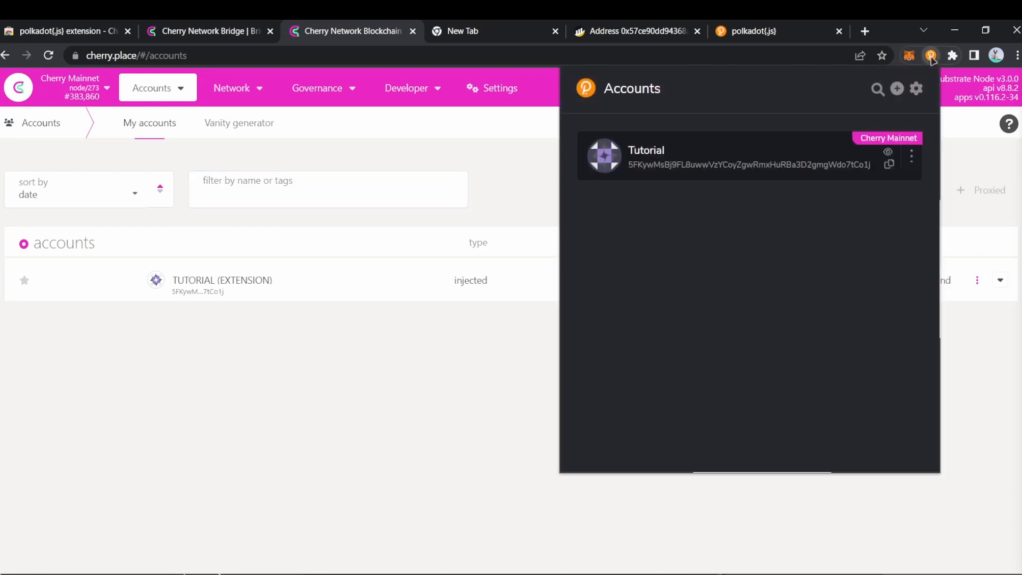
left_click(931, 57)
left_click(48, 57)
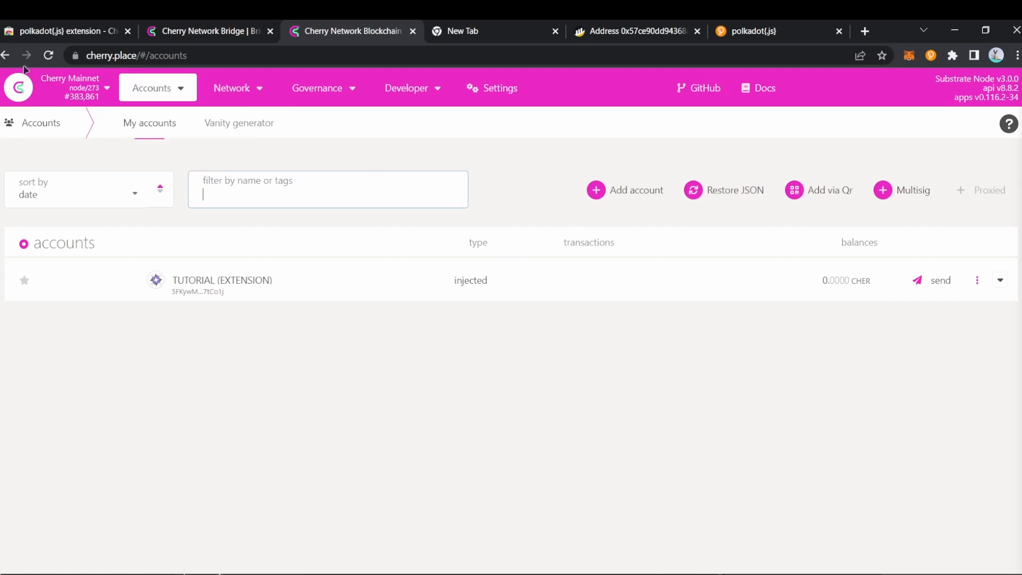
left_click(49, 55)
left_click(1002, 285)
left_click(1004, 286)
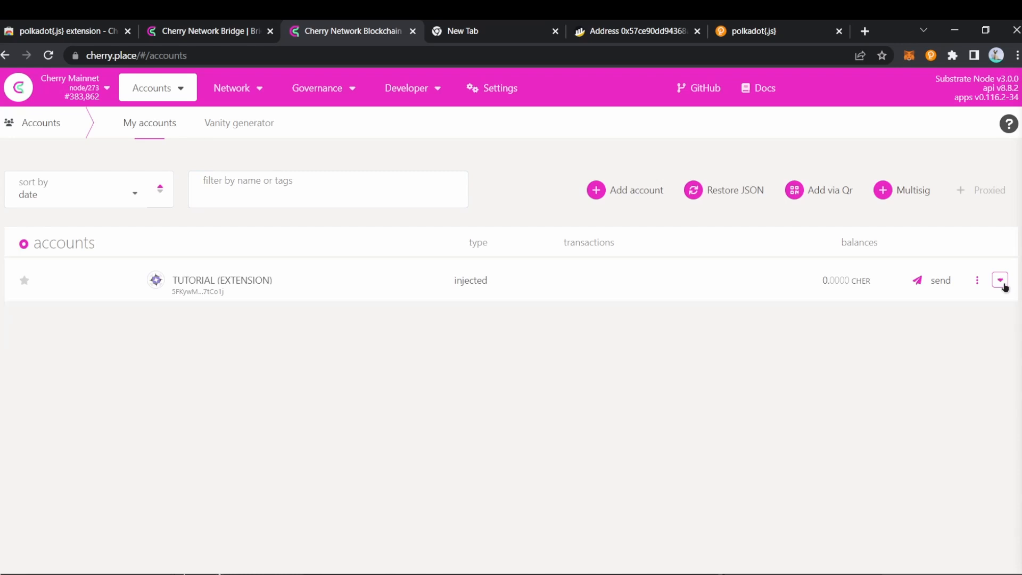
left_click(1004, 286)
left_click(1002, 285)
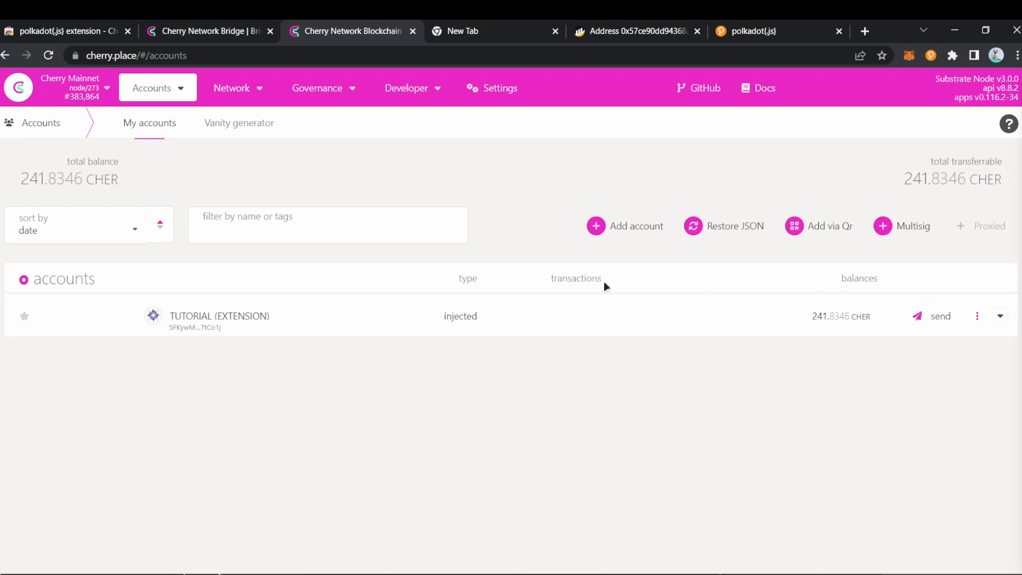
mouse_move(174, 96)
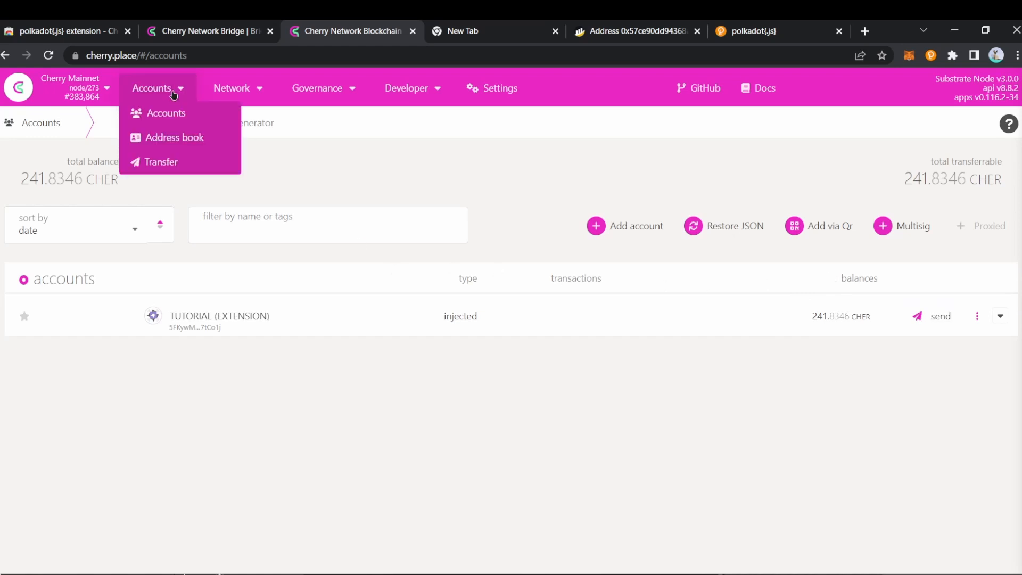
left_click(166, 162)
left_click(560, 213)
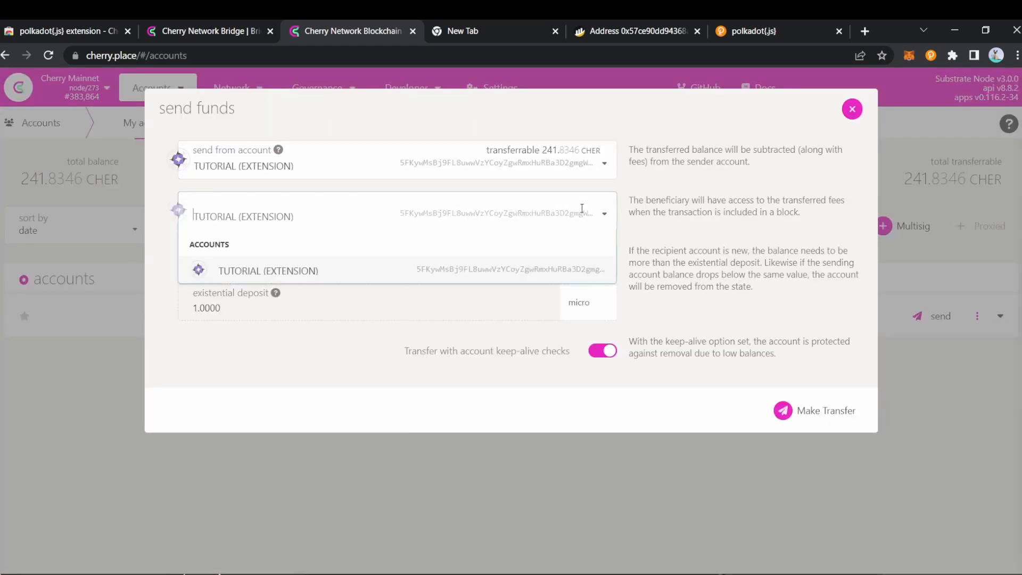
left_click(467, 353)
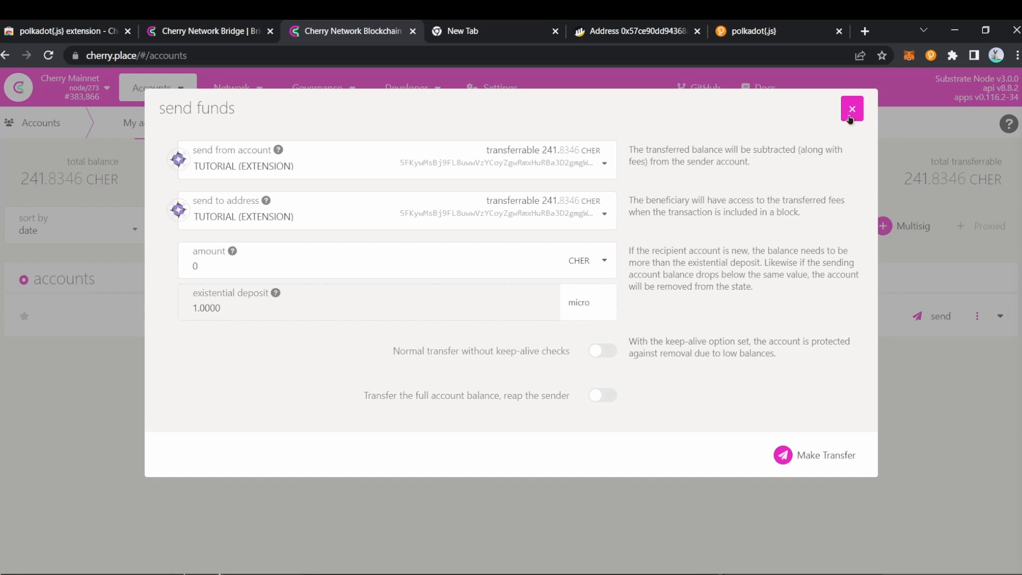
left_click(851, 109)
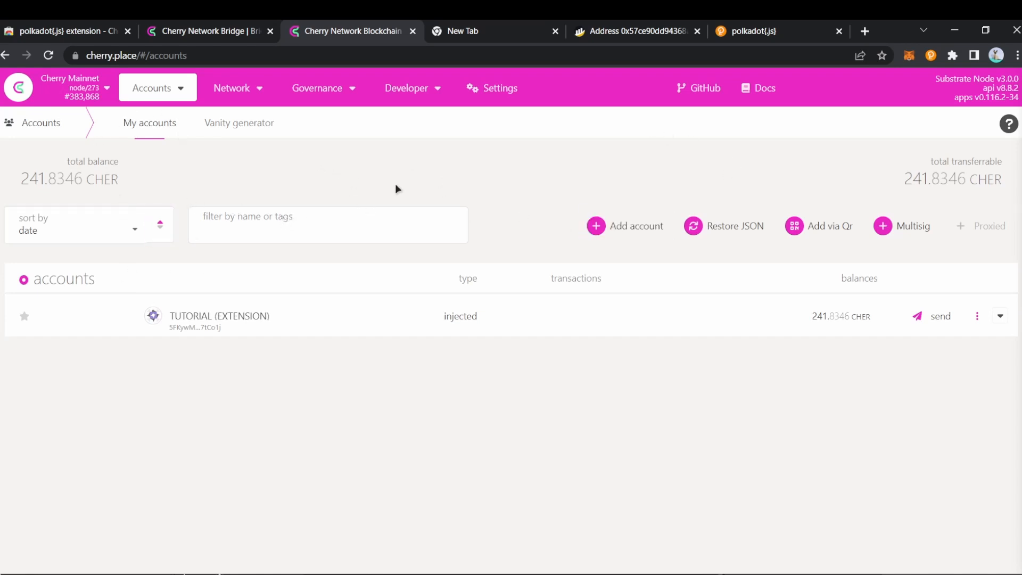
Step: Open Network > Staking, glance at Accounts, and return to the five-validator Overview
mouse_move(248, 98)
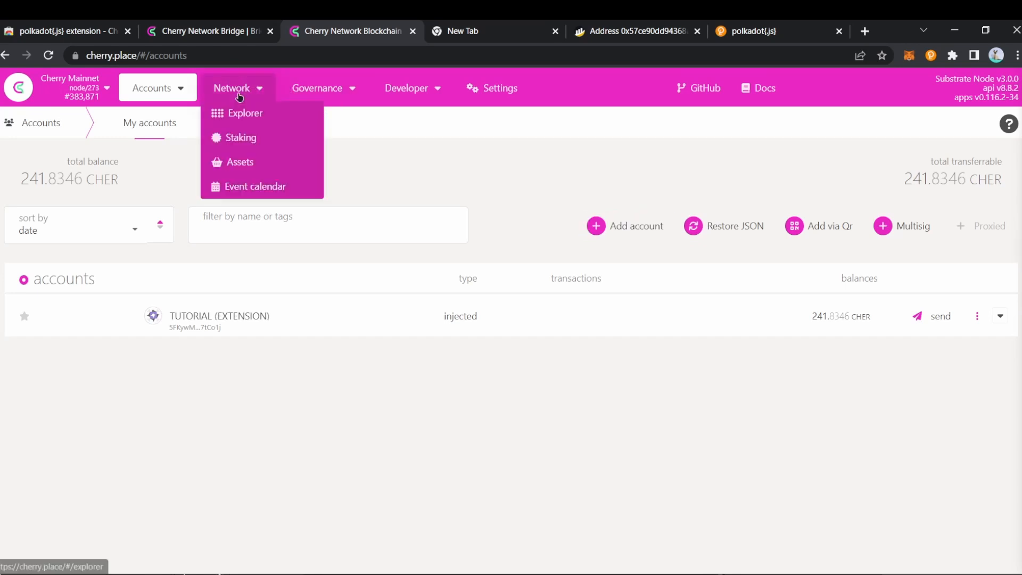
left_click(234, 139)
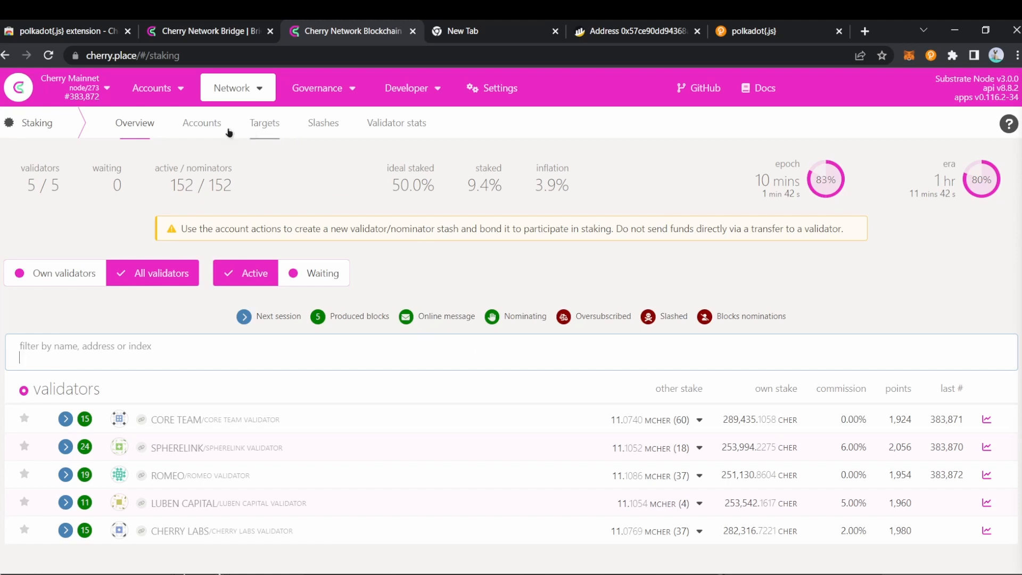
left_click(208, 130)
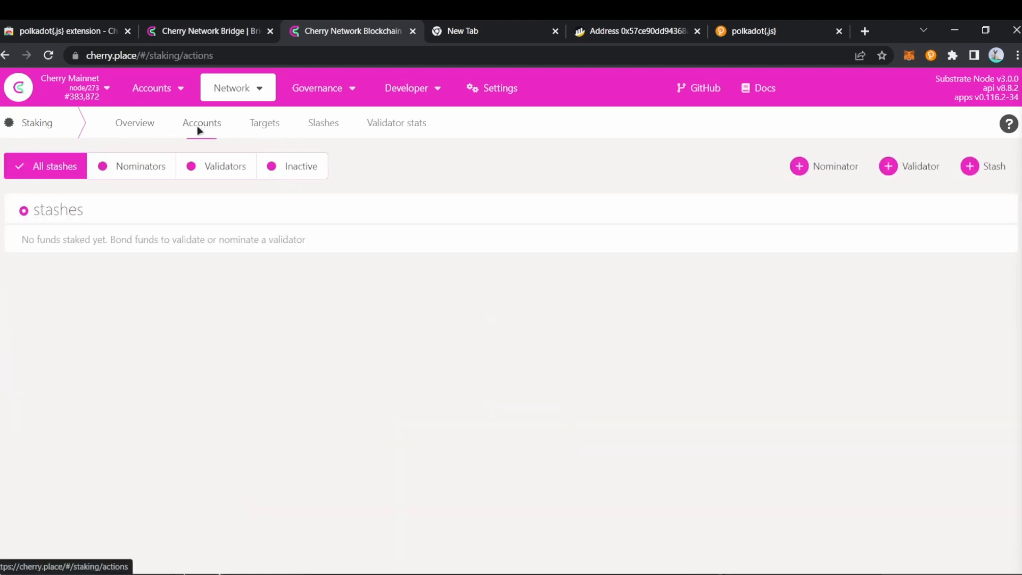
left_click(141, 130)
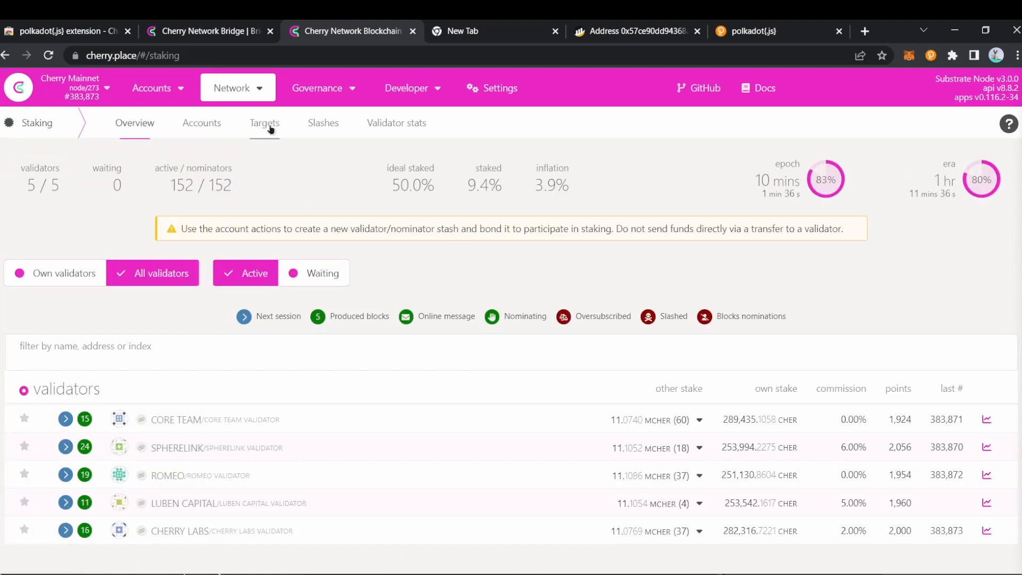
left_click(264, 123)
Step: Review the validator targets, then show the staking Accounts page with nothing staked
scroll(557, 422, "down", 1)
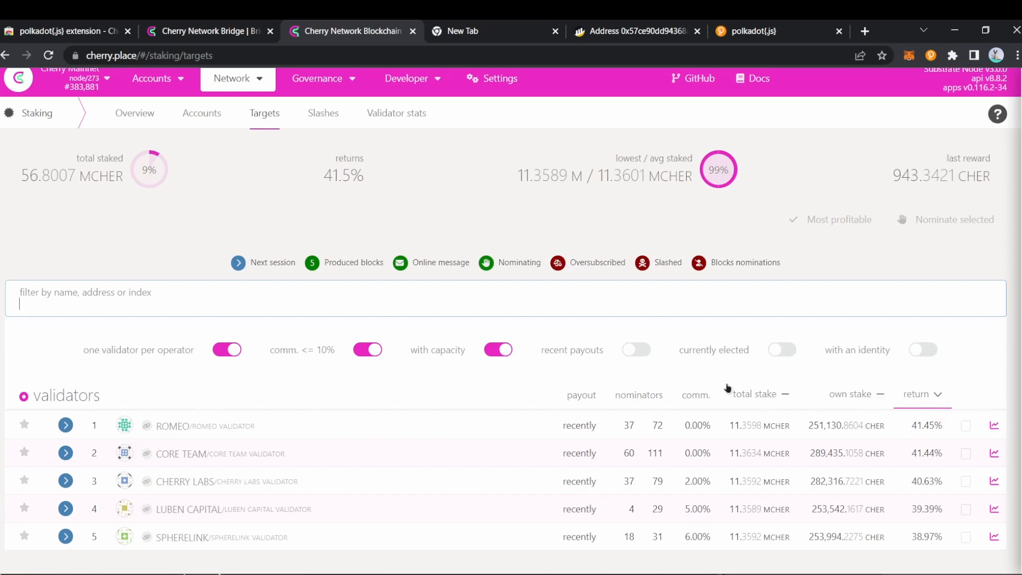
left_click(202, 114)
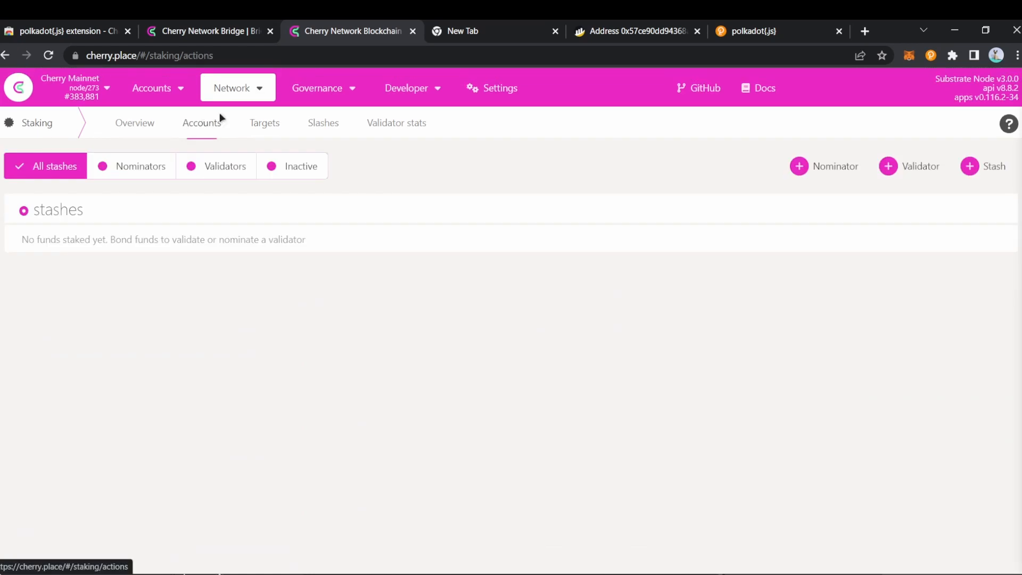
left_click(265, 124)
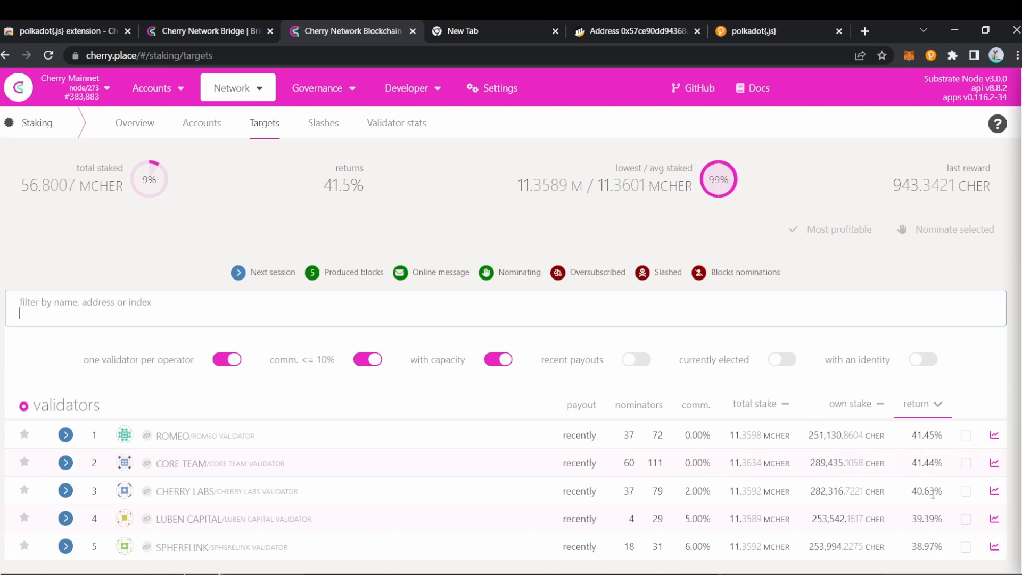
left_click(202, 123)
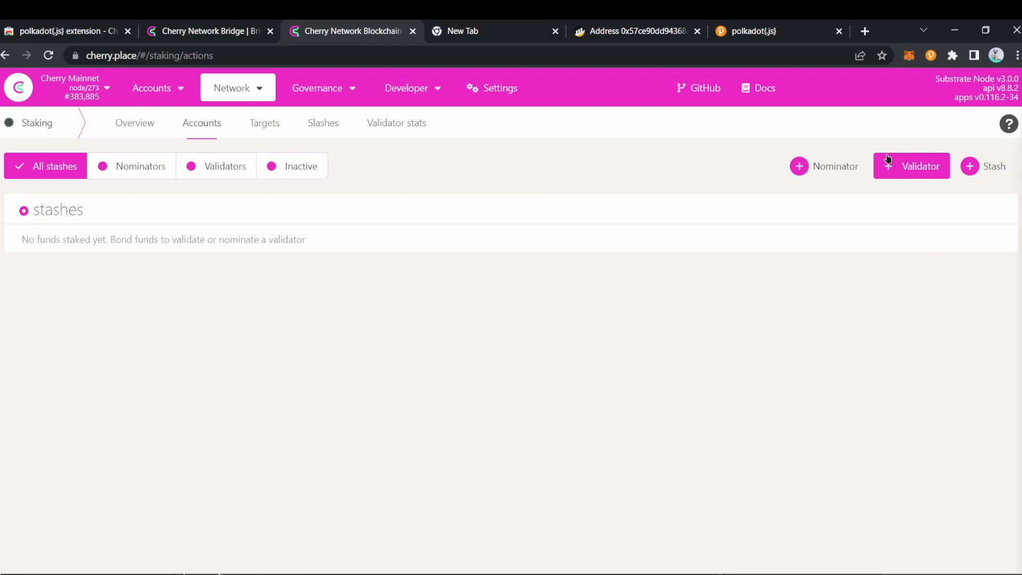
Step: Begin a new nominator with TUTORIAL (EXTENSION) as stash, bonding 241.8346 CHER by default
left_click(822, 166)
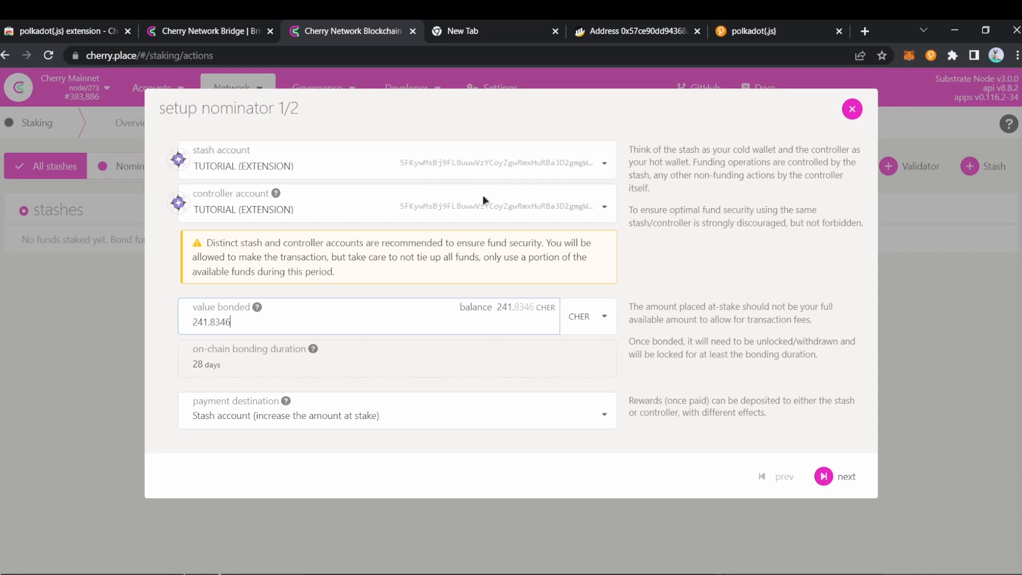
left_click(352, 165)
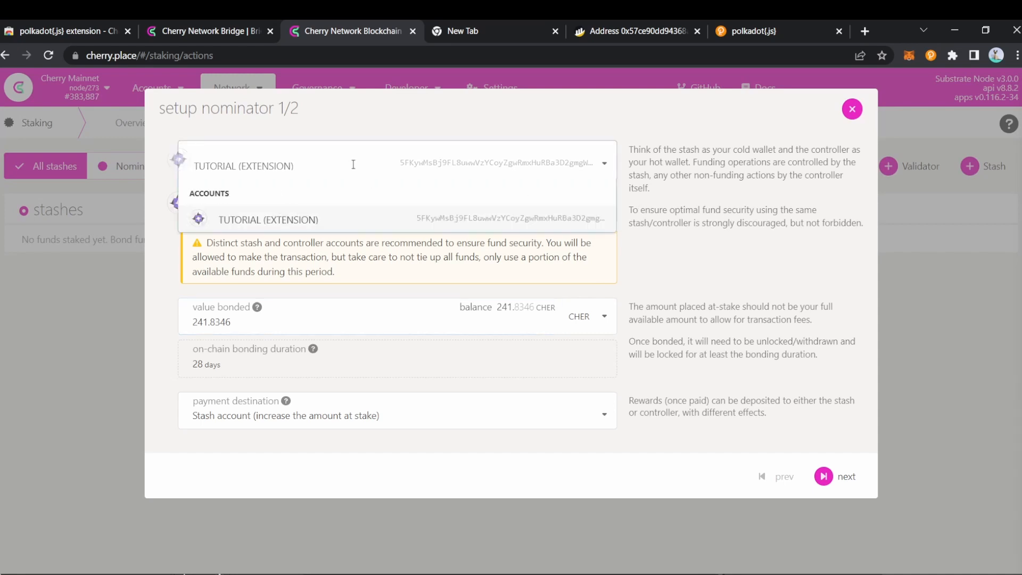
left_click(592, 159)
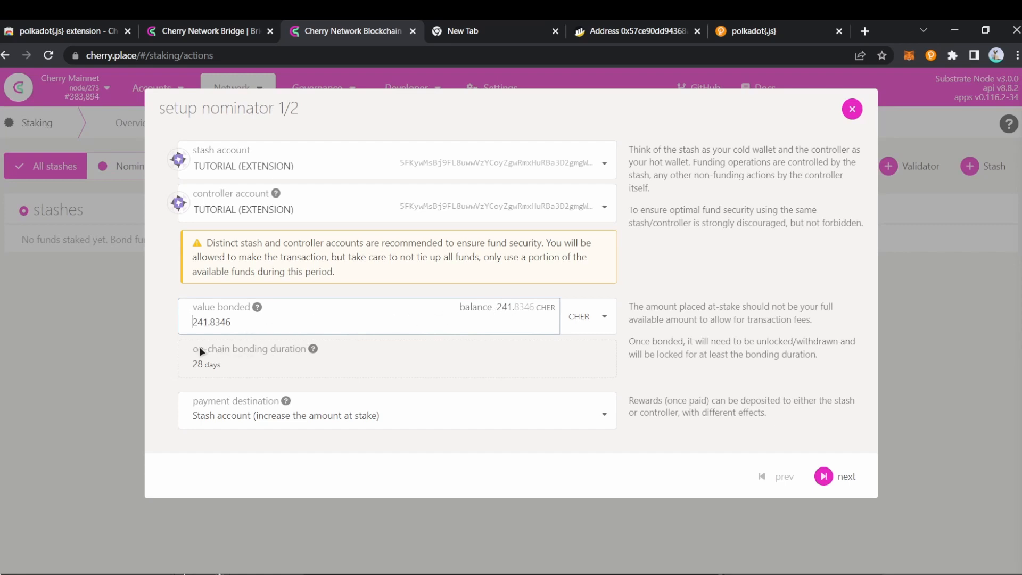
mouse_move(313, 349)
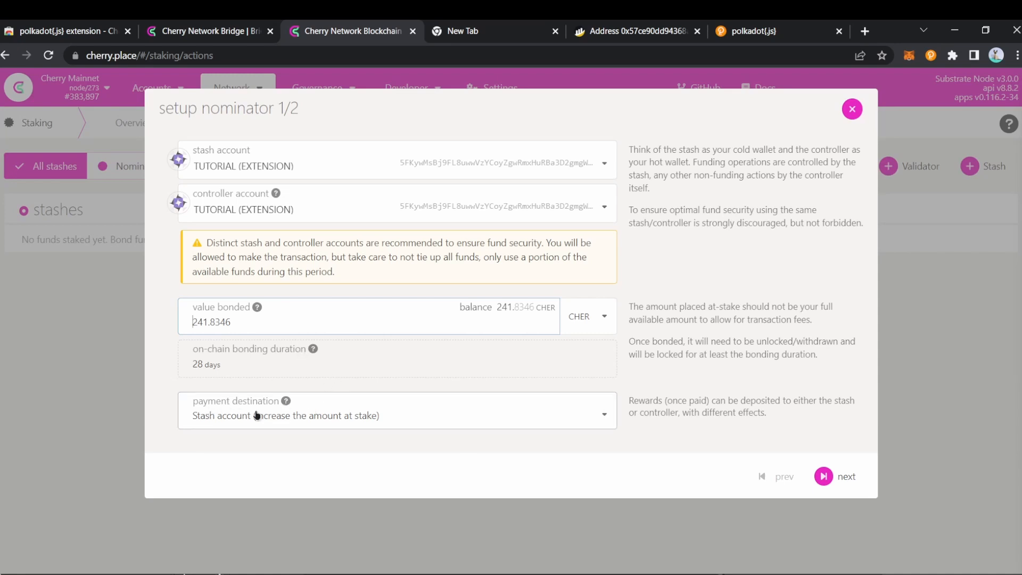
Step: Keep rewards paid to the stash account and trim the bonded value from 241.8346 to 241 CHER
left_click(315, 420)
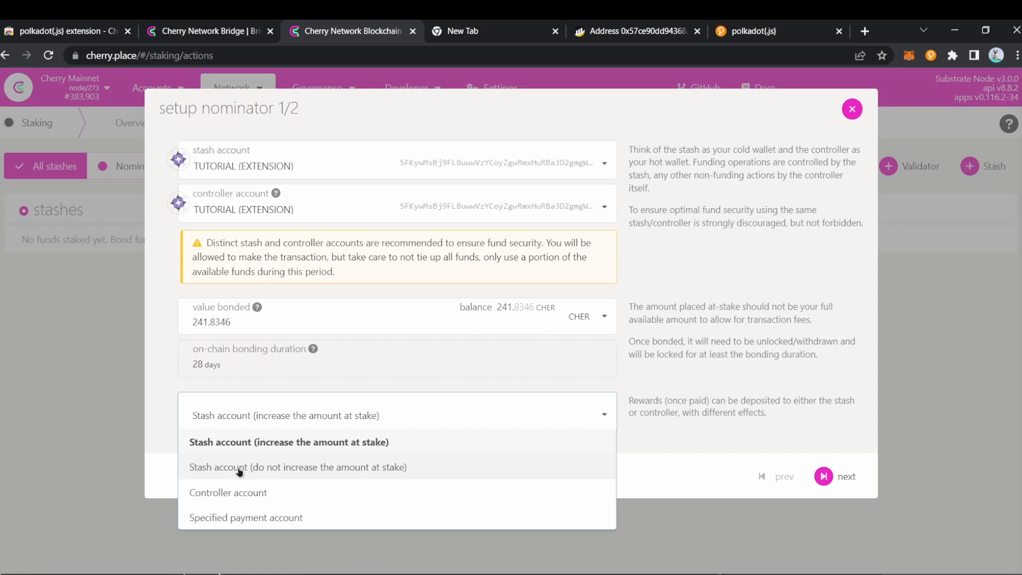
left_click(304, 441)
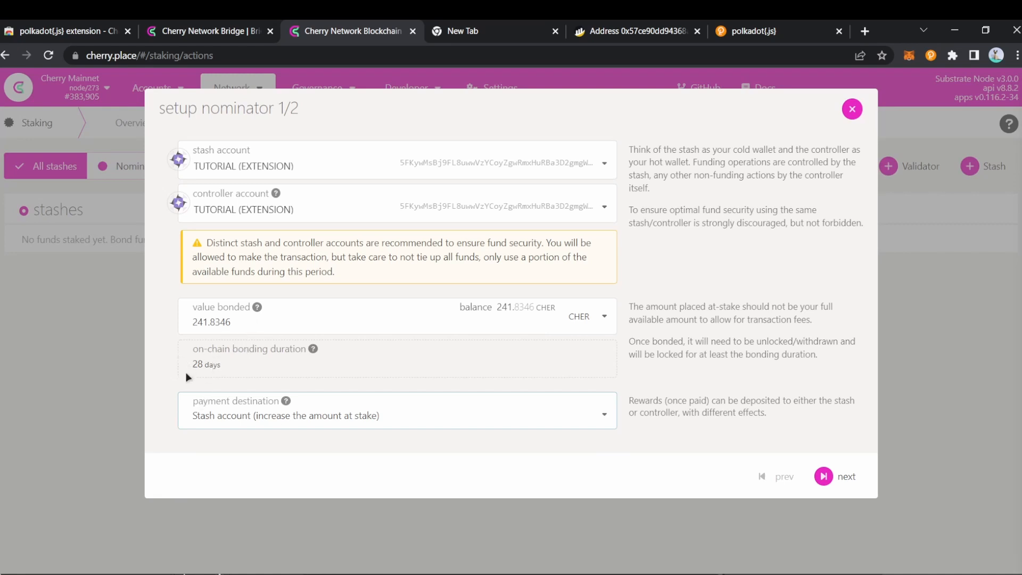
double_click(241, 324)
left_click(241, 324)
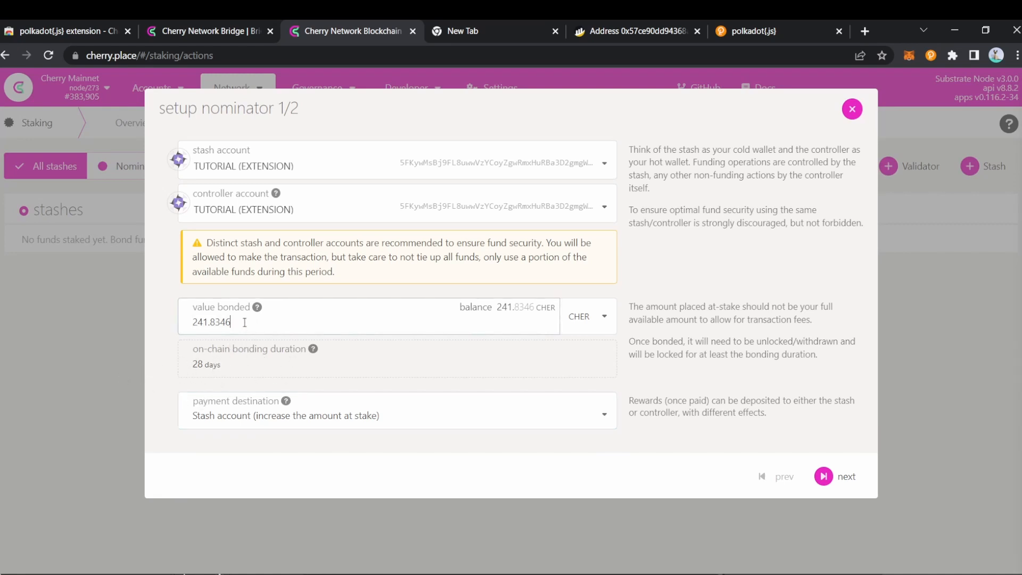
double_click(242, 323)
left_click(243, 321)
left_click_drag(295, 325, 205, 324)
key("BackSpace")
Step: Select CORE TEAM as the nominee and bring up the Bond & Nominate authorization with its 1.9007 micro CHER fee
left_click(838, 474)
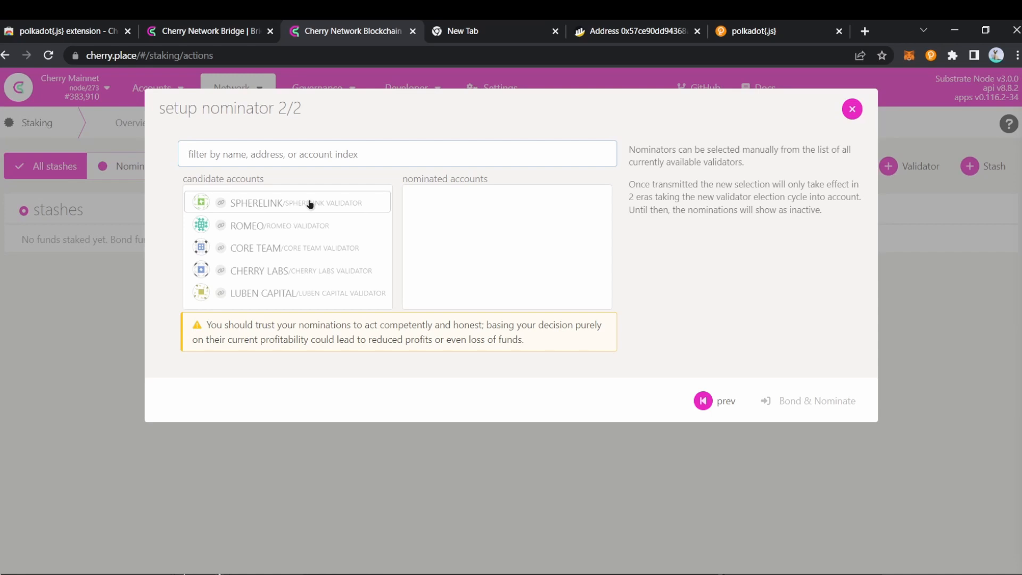
left_click(266, 250)
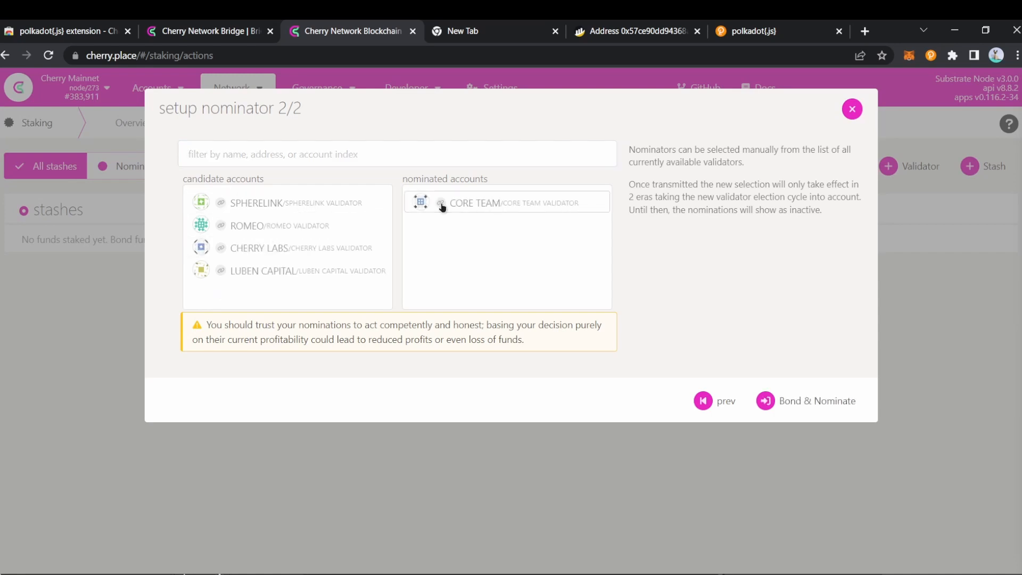
left_click(787, 403)
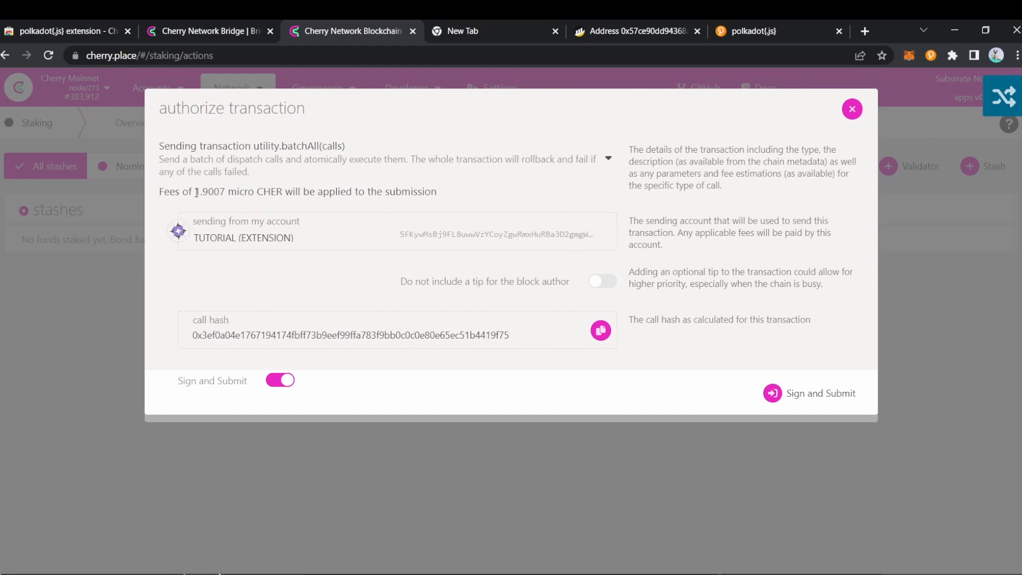
left_click_drag(196, 193, 285, 195)
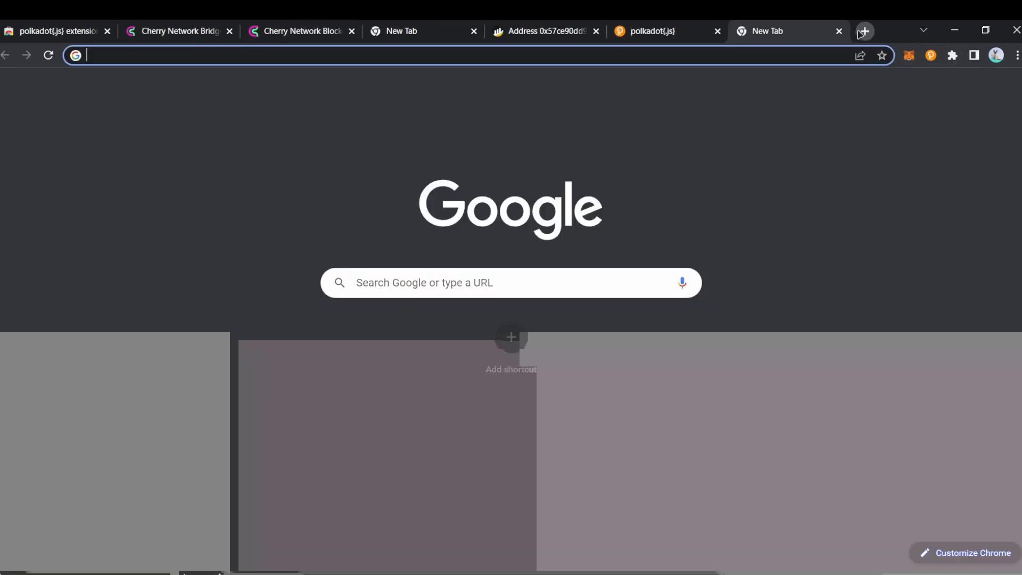
left_click(862, 32)
Step: Search Google for '1 micro' and confirm 1 micrometre equals 1e-6 metres
type("1")
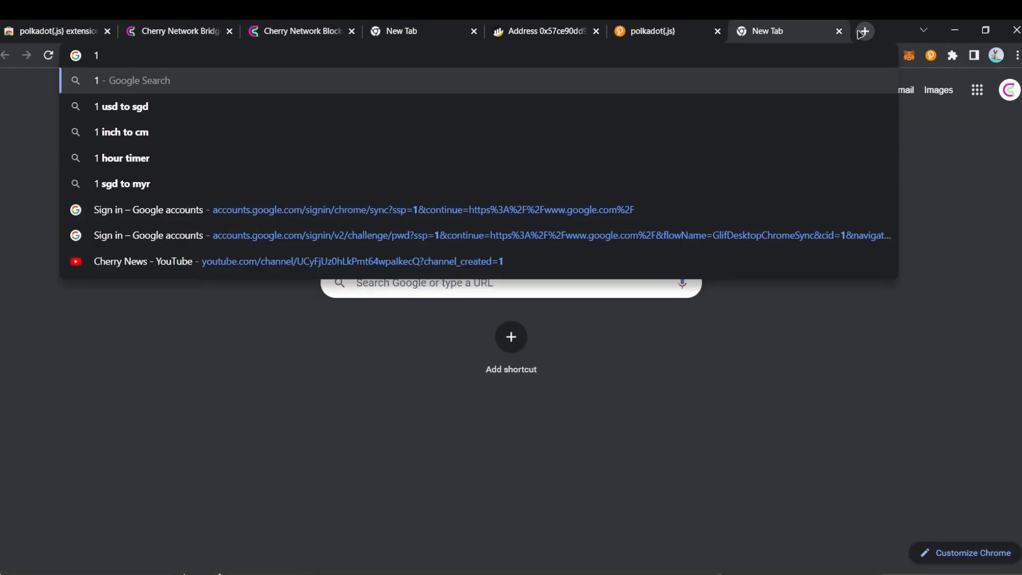
type(" mi")
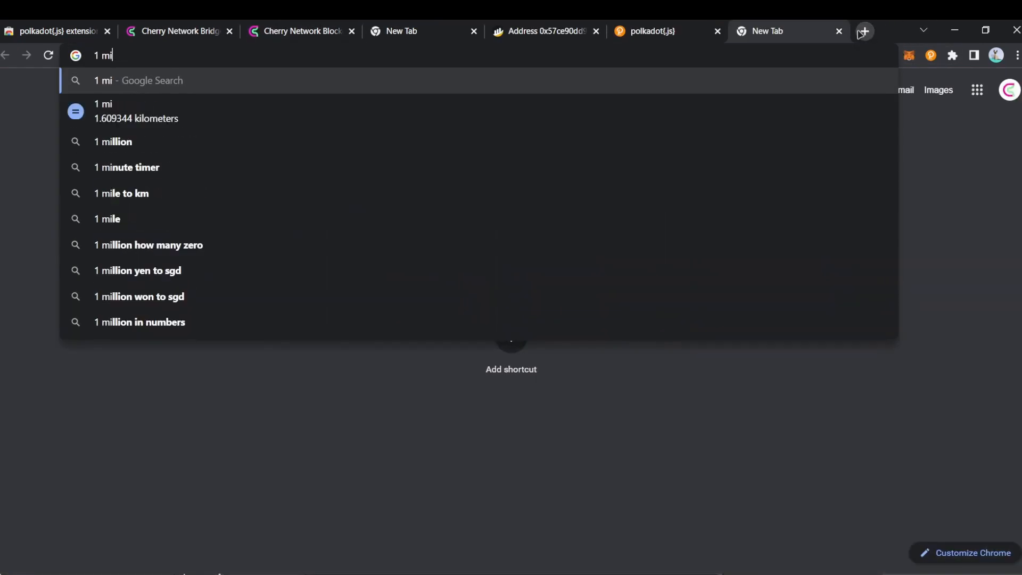
type("cro")
key("Return")
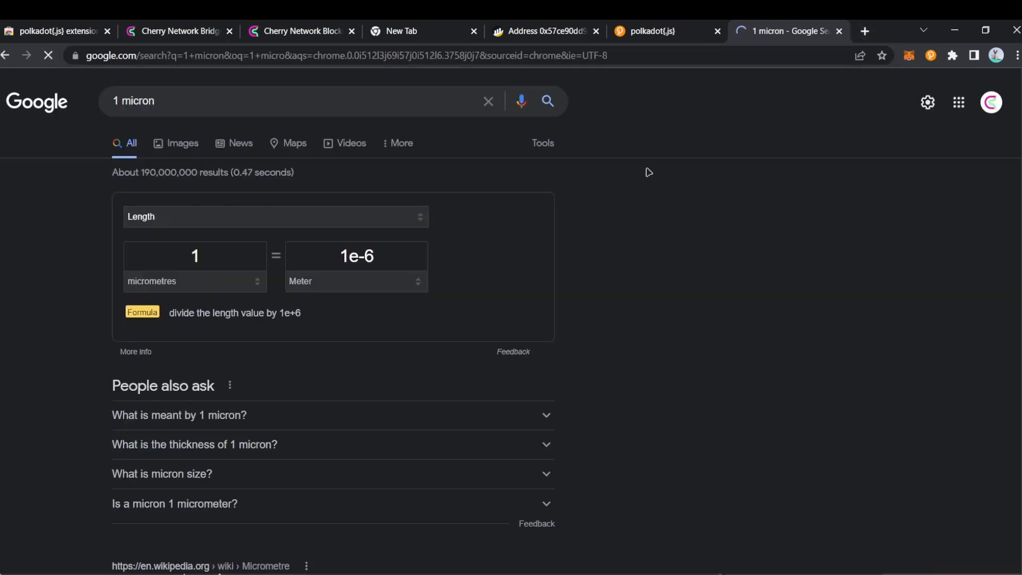
double_click(217, 260)
left_click(212, 262)
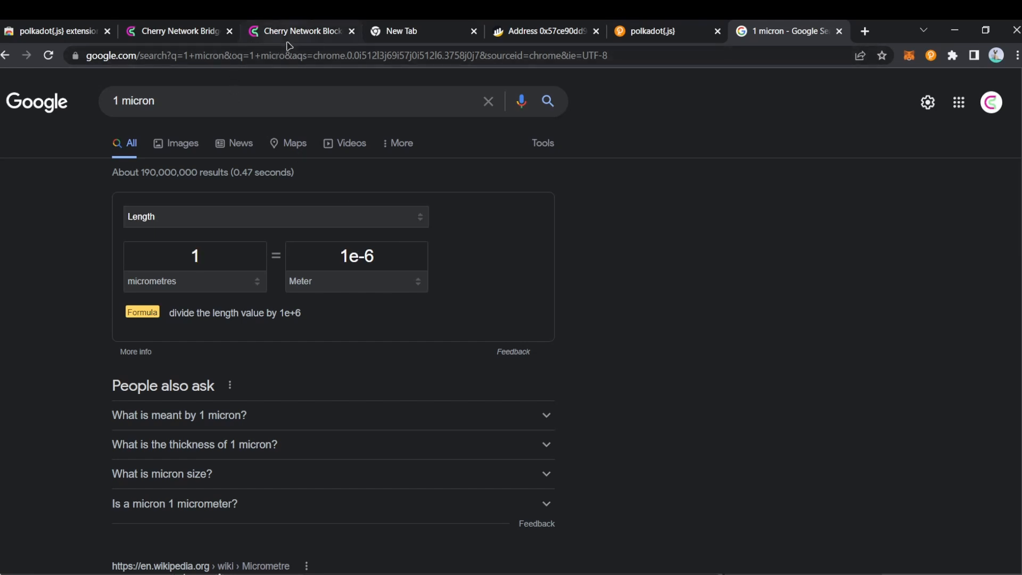
left_click(176, 31)
Step: Sign and submit the bond-and-nominate transaction without a tip, entering the wallet password
left_click(271, 31)
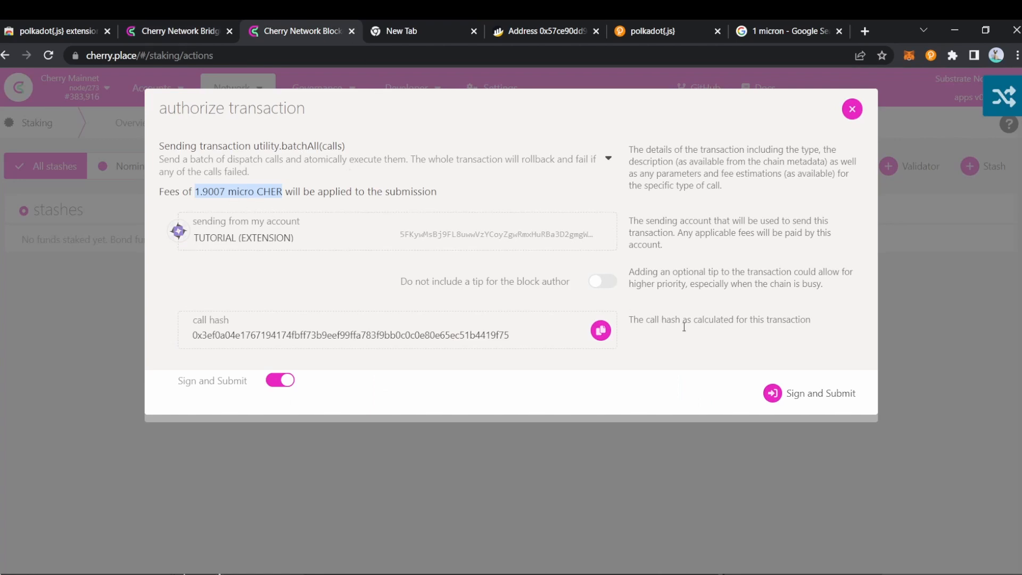
left_click(593, 284)
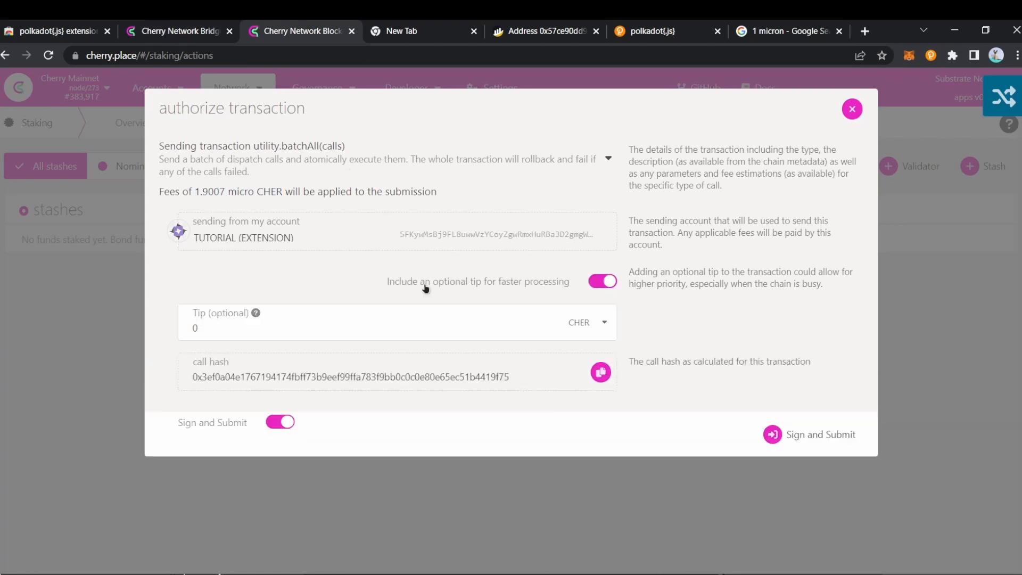
left_click(608, 282)
left_click(799, 394)
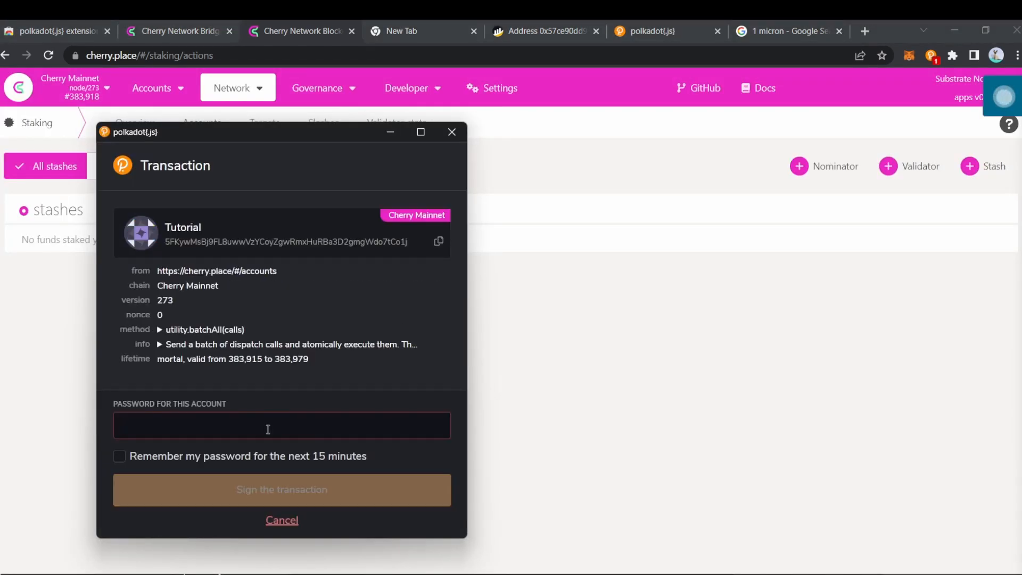
type("******")
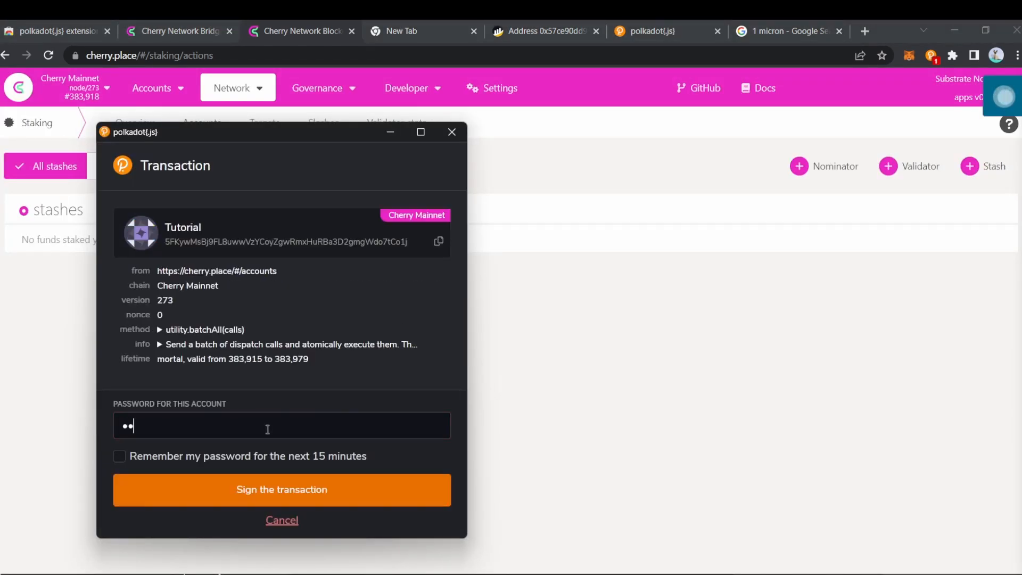
left_click(196, 459)
left_click(313, 495)
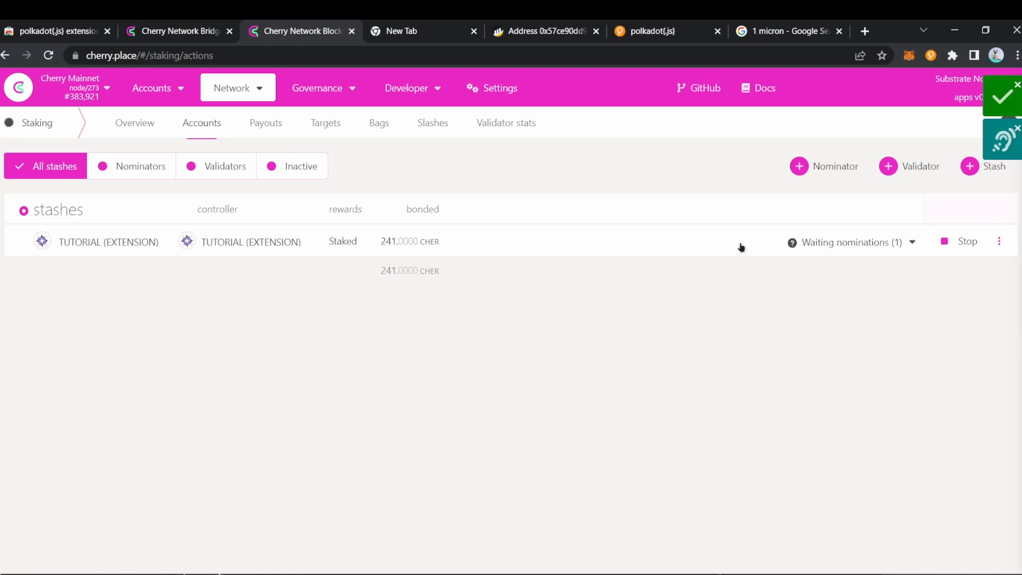
Step: Check that CORE TEAM is the waiting nomination, then switch to the Staking overview
left_click(858, 244)
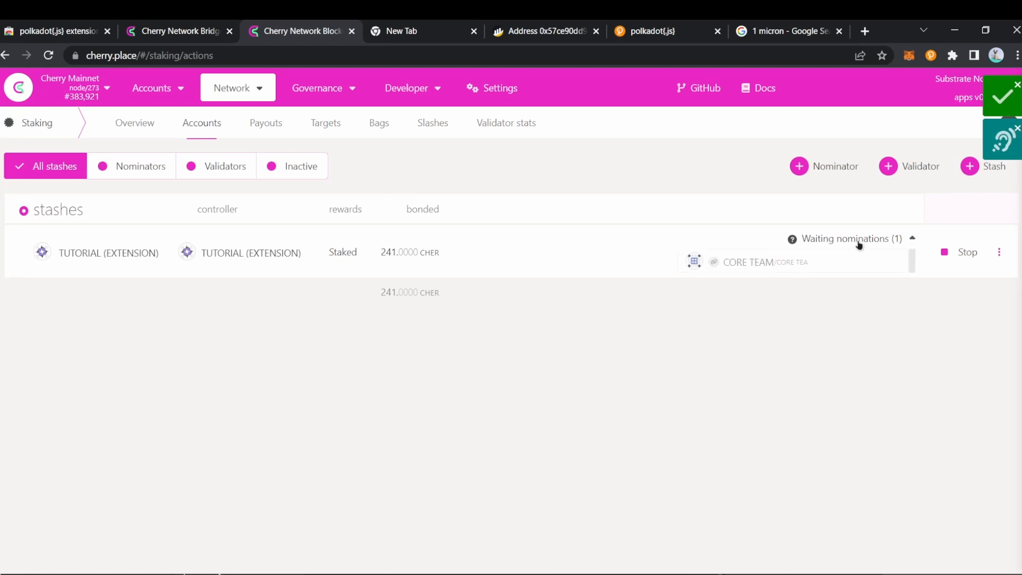
left_click(858, 243)
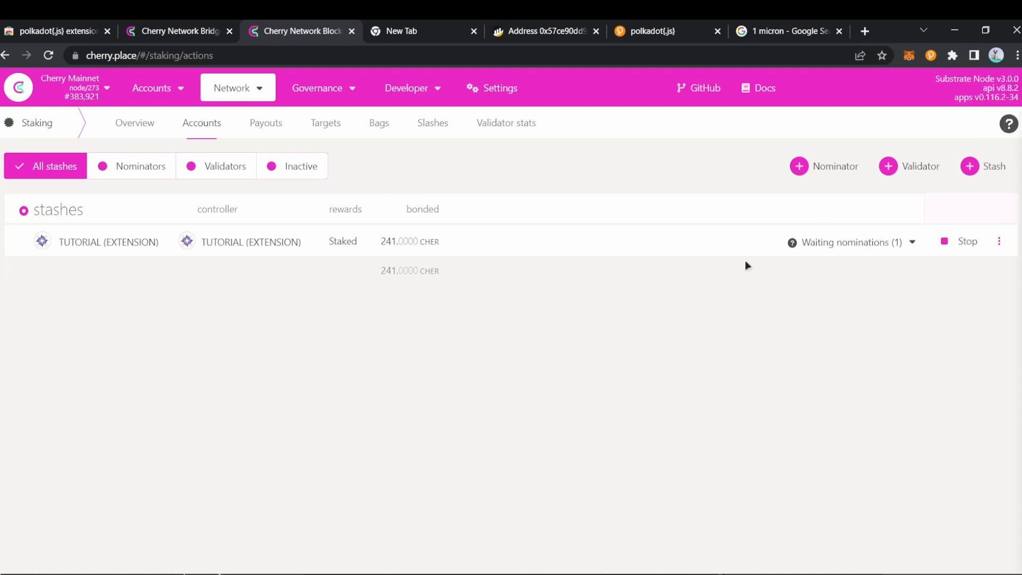
left_click(135, 127)
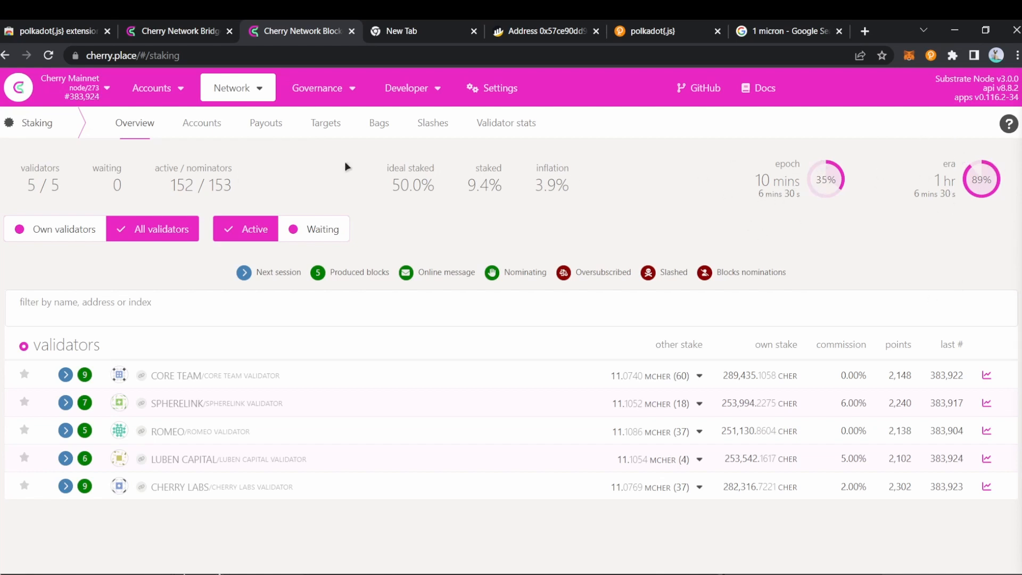
Step: Look at the staking Payouts page, then go back to the staked Accounts list
left_click(266, 128)
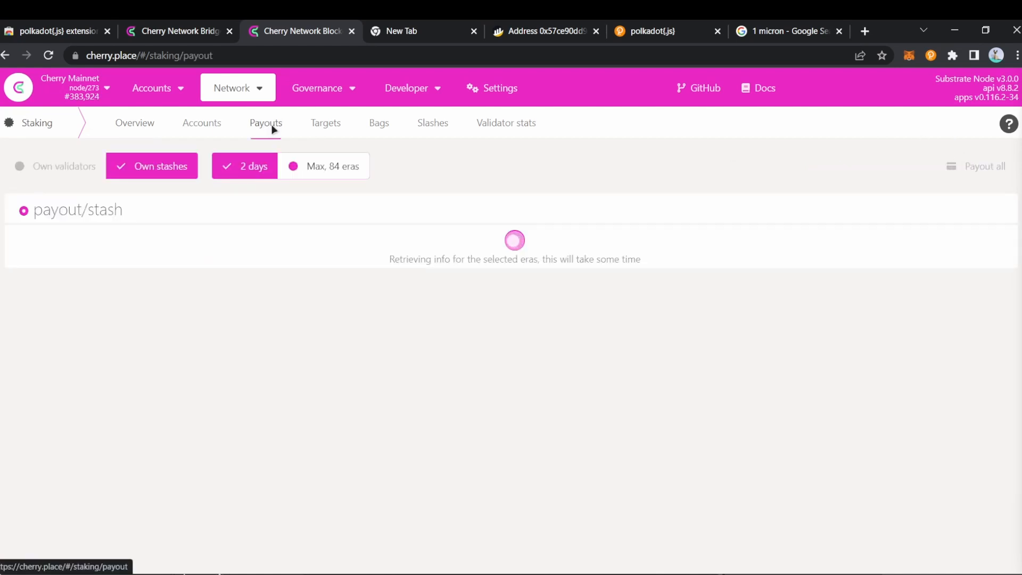
left_click(205, 133)
Step: Cycle through the Staking Overview and Payouts pages and back to the Accounts list
mouse_move(237, 90)
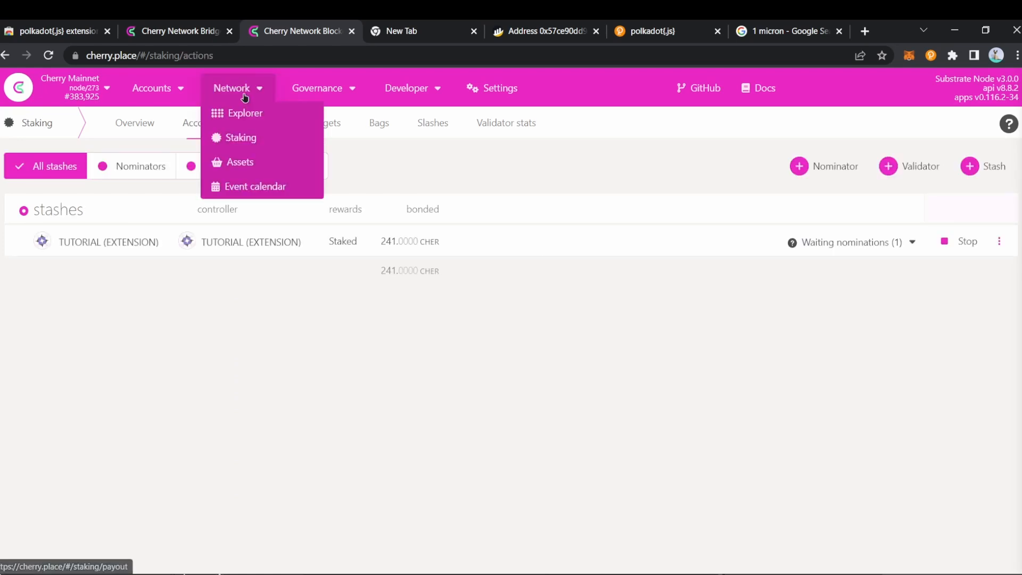
left_click(237, 137)
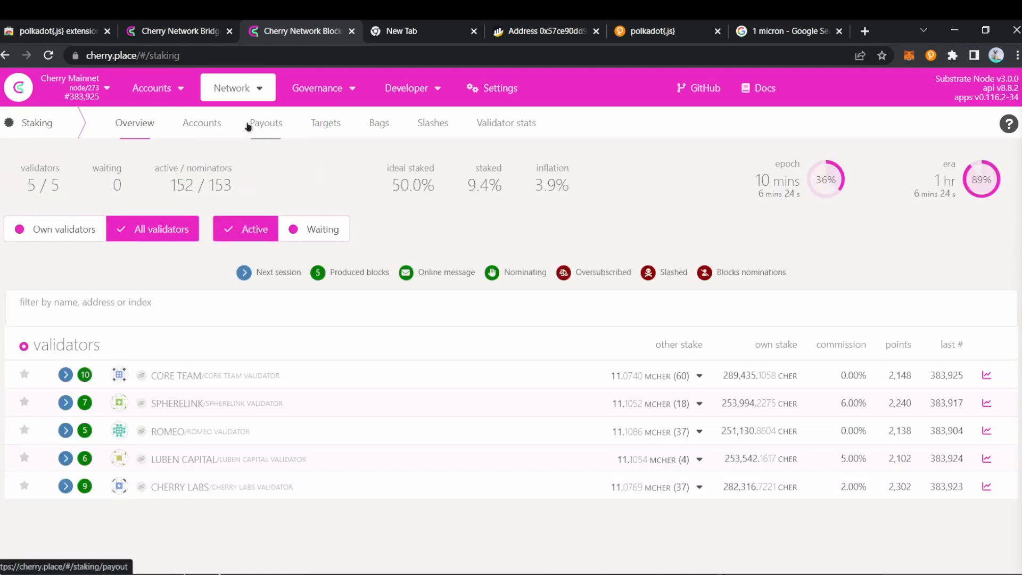
left_click(255, 127)
left_click(205, 126)
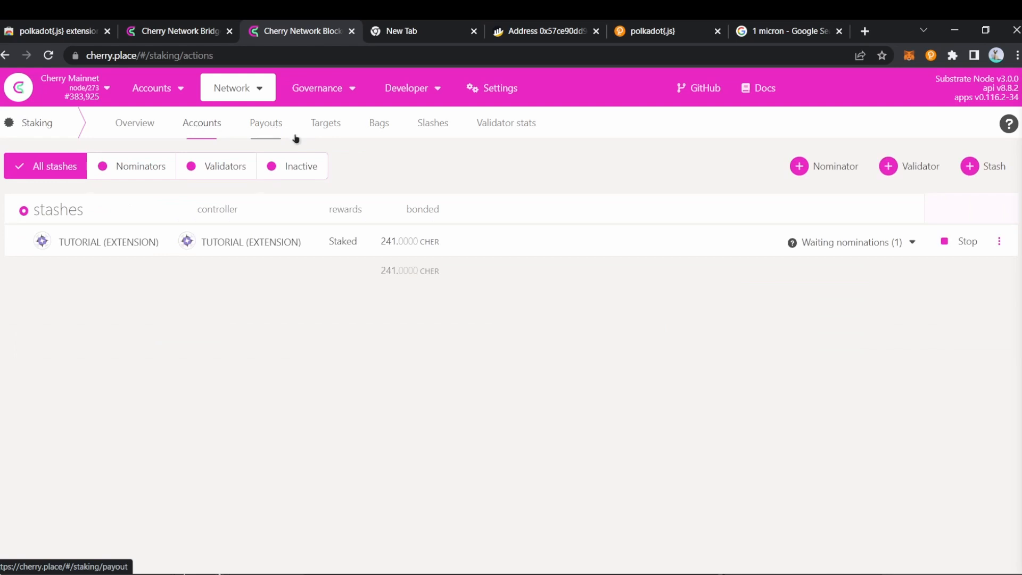
Step: Check the stash's CORE TEAM waiting nomination and show its bonding and nominee options menu
left_click(911, 242)
left_click(911, 244)
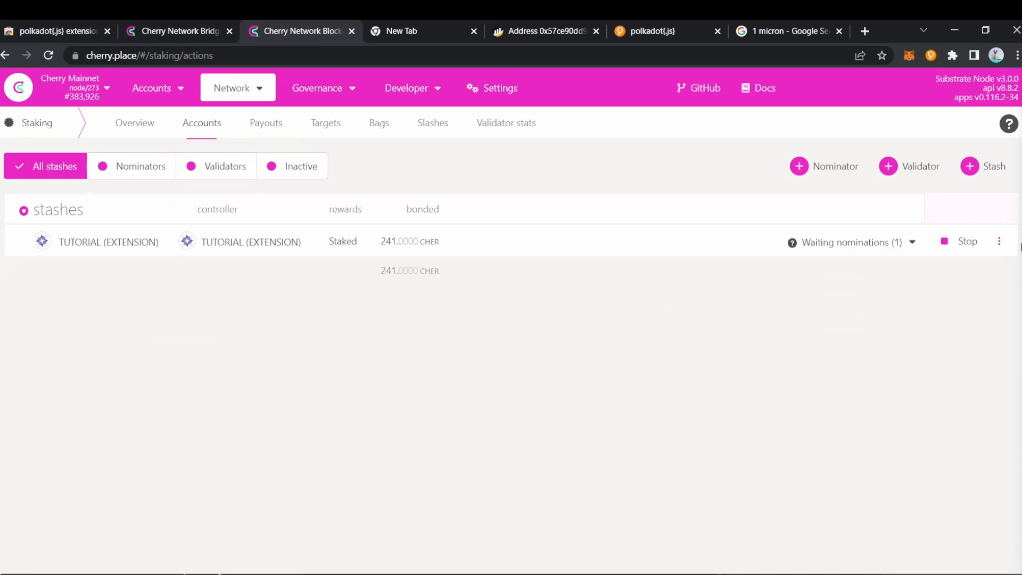
left_click(999, 241)
left_click(548, 365)
left_click(1000, 243)
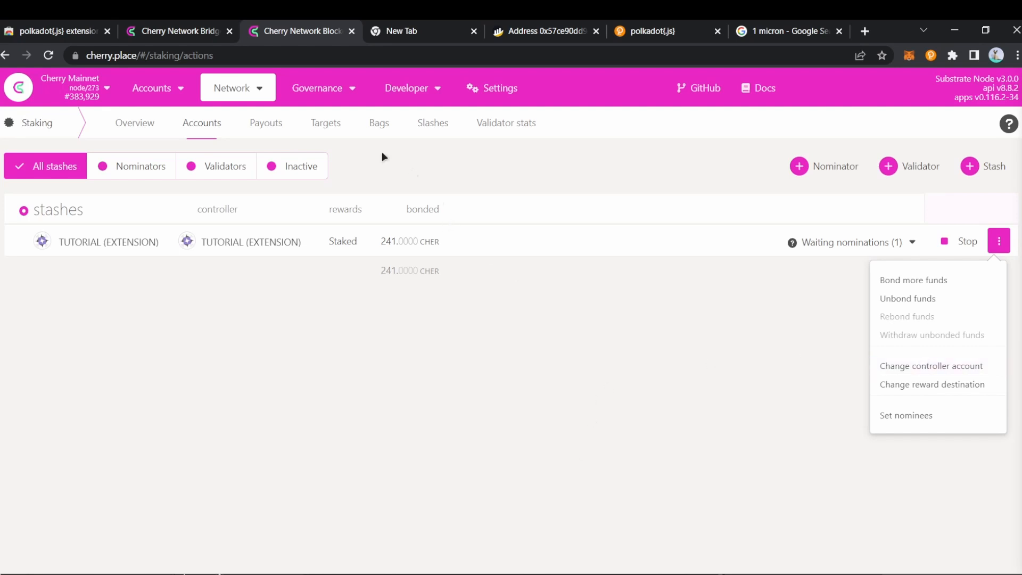
Step: Visit the staking Payouts page and then the Targets list
left_click(271, 131)
left_click(322, 125)
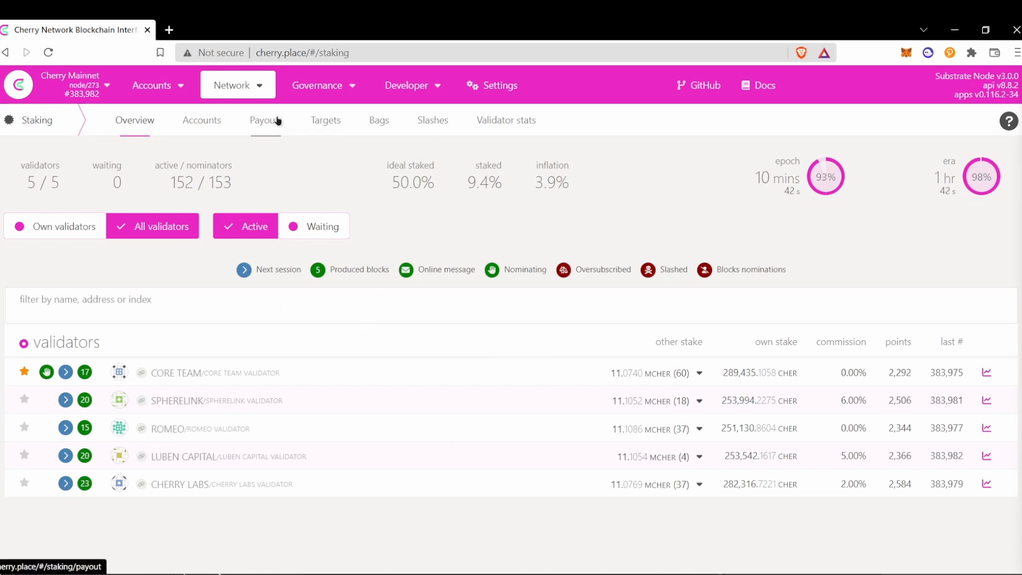
Step: View the Payouts page showing 3.6400 CHER pending from CORE TEAM for eras 629–639
left_click(276, 121)
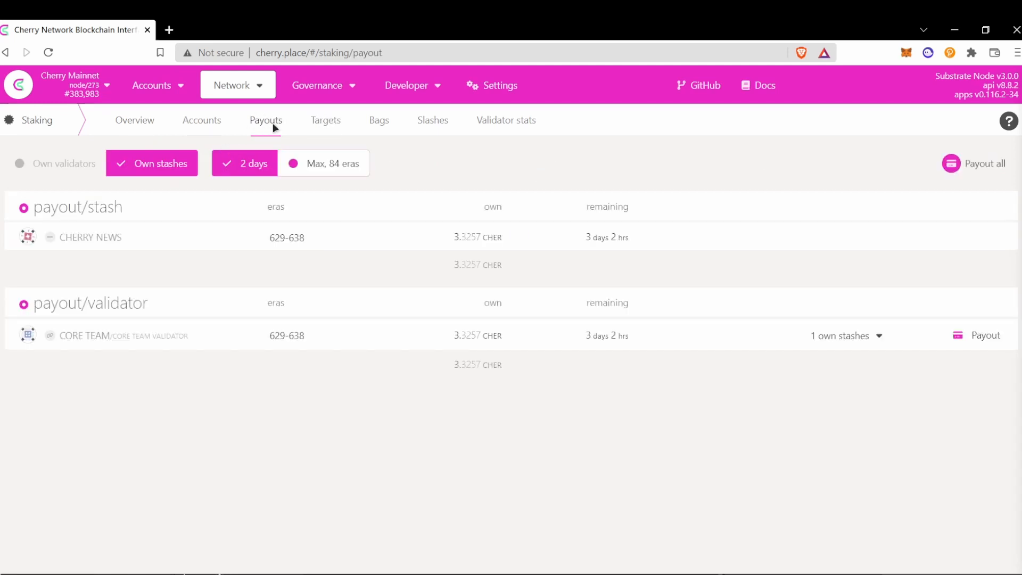
mouse_move(268, 81)
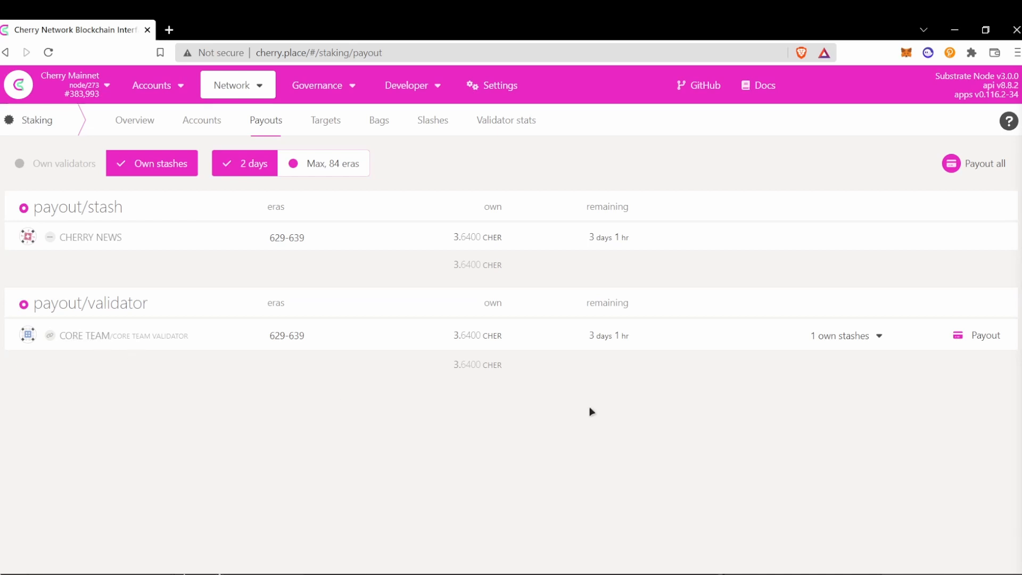
Step: Pay out CORE TEAM's pending staker rewards, signing both the batch and single-validator payout transactions
left_click(1008, 339)
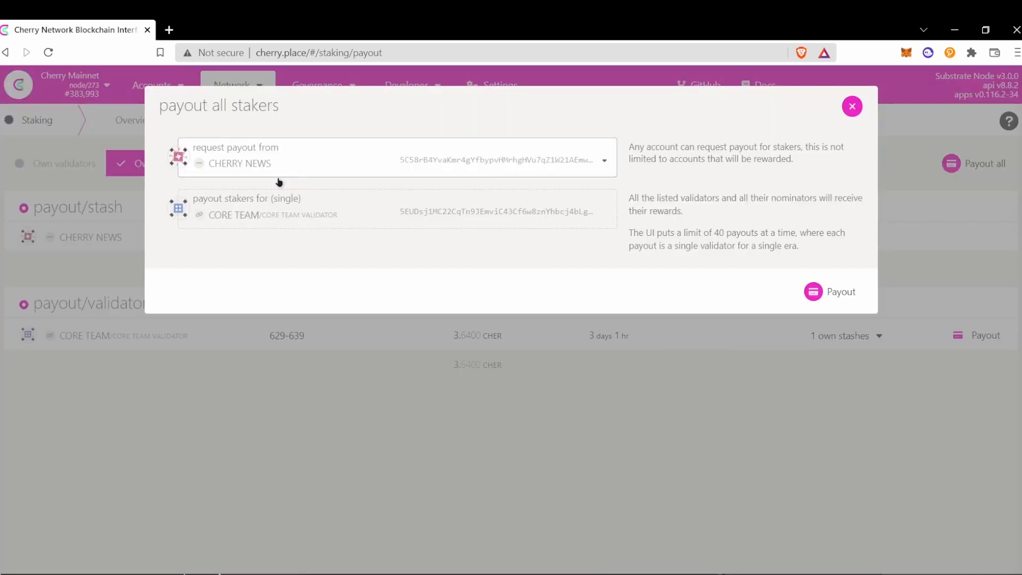
left_click(837, 297)
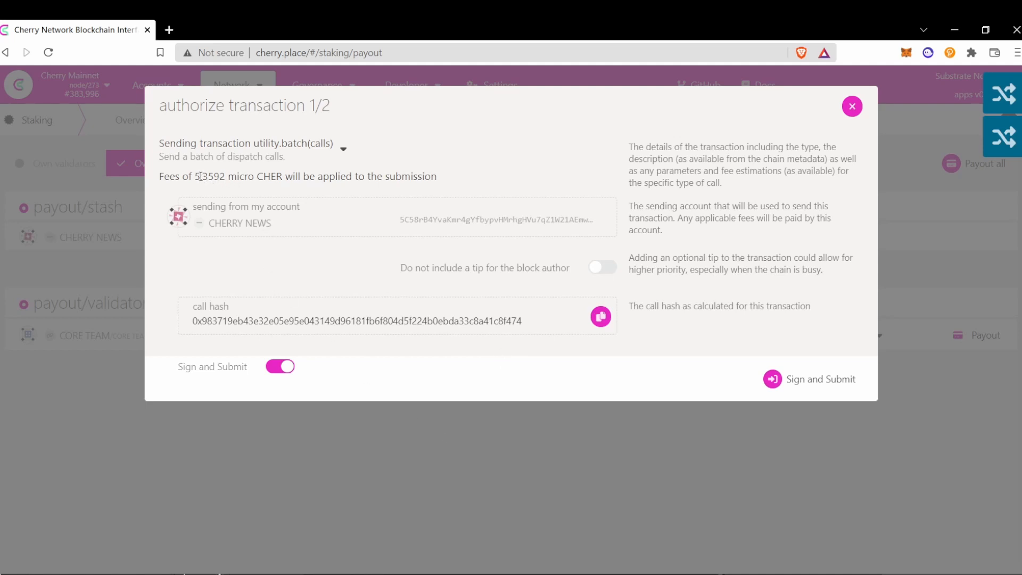
mouse_move(195, 176)
left_mouse_down()
mouse_move(246, 176)
mouse_move(213, 176)
left_mouse_up()
left_click(791, 378)
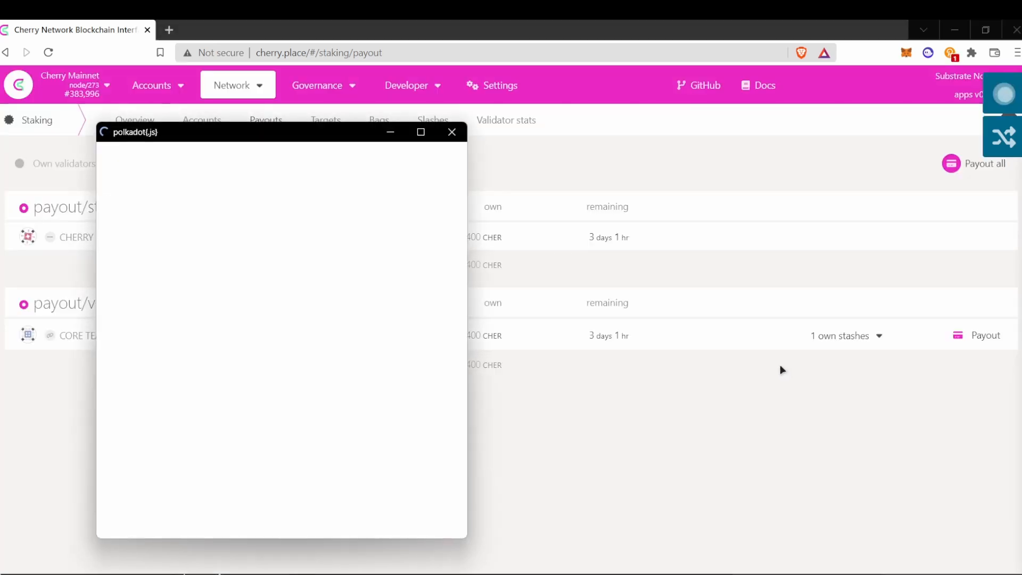
left_click(160, 458)
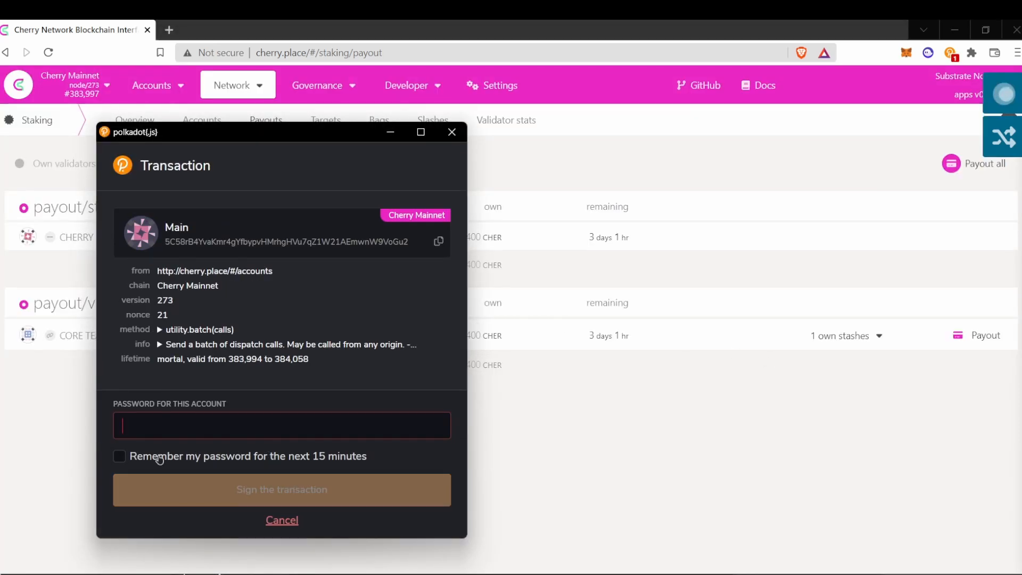
type("123")
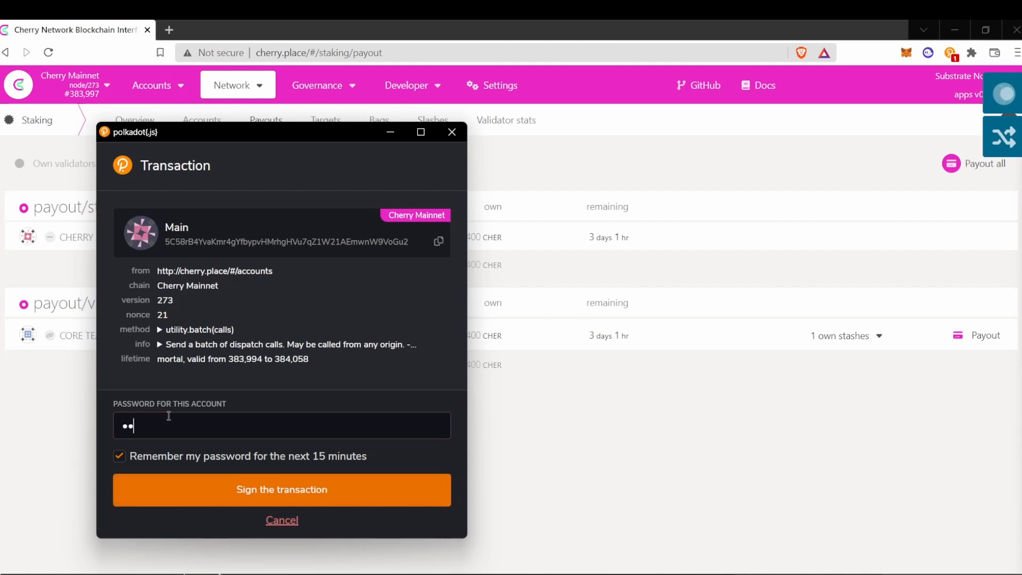
type("456789")
left_click(232, 493)
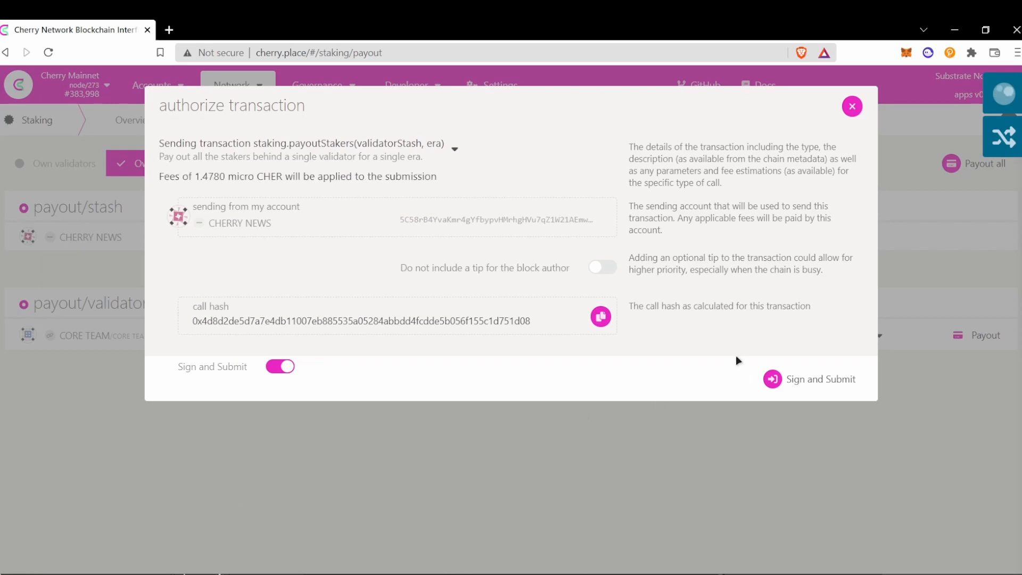
left_click(765, 369)
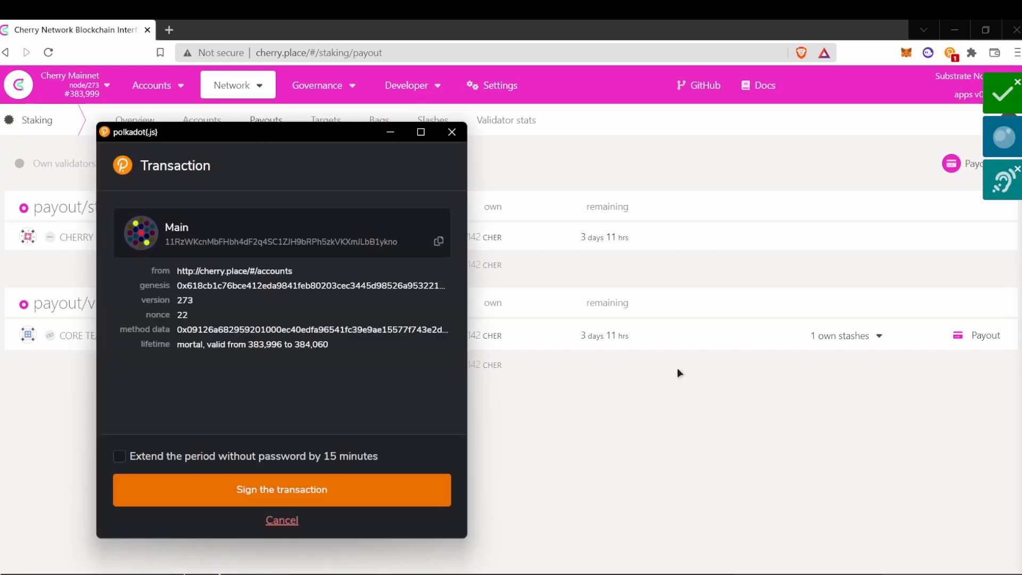
left_click(303, 492)
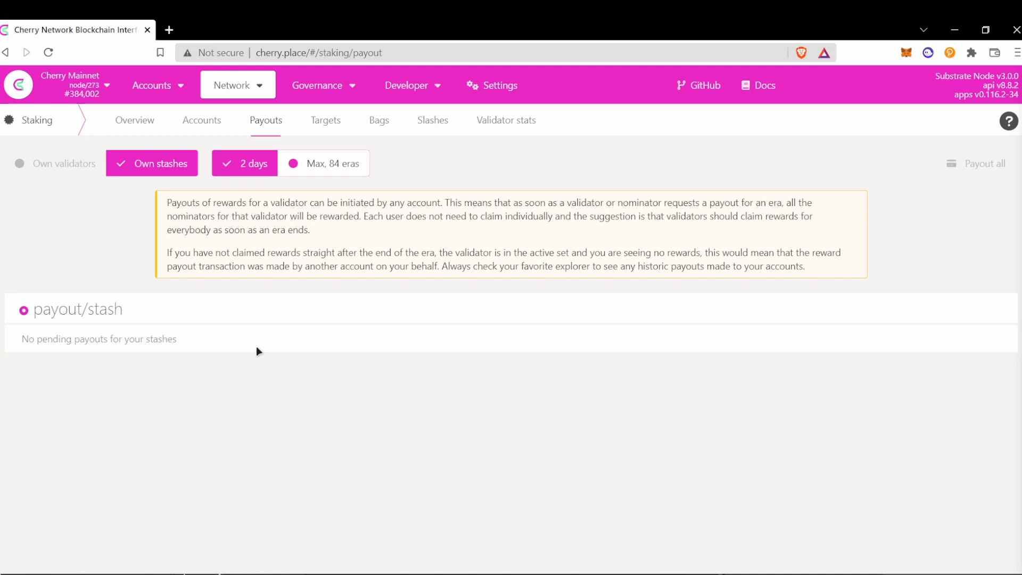
Step: Return to the Staking overview and expand, then collapse, CORE TEAM's nominator list
right_click(268, 372)
key("Escape")
left_click(141, 127)
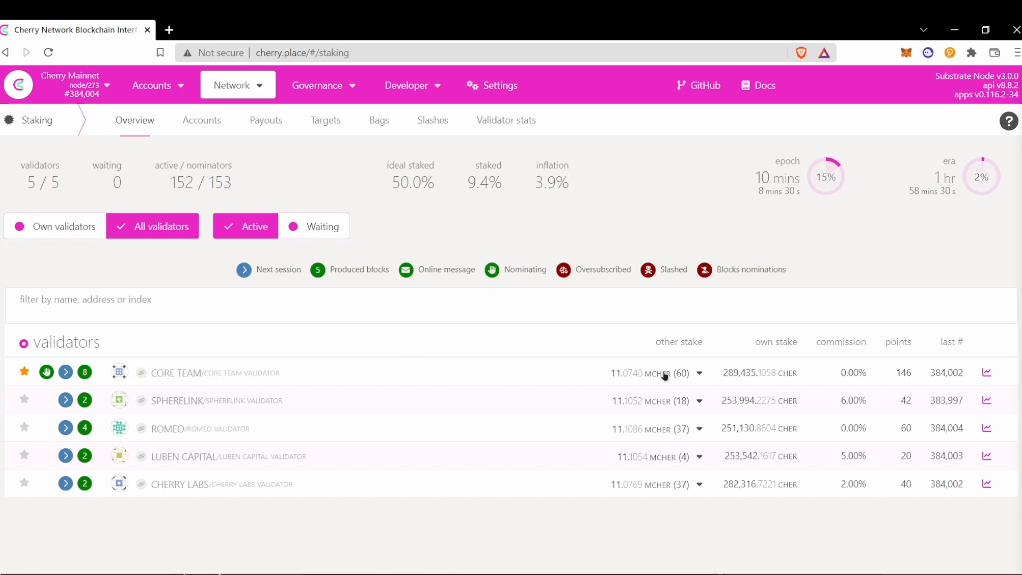
left_click(683, 375)
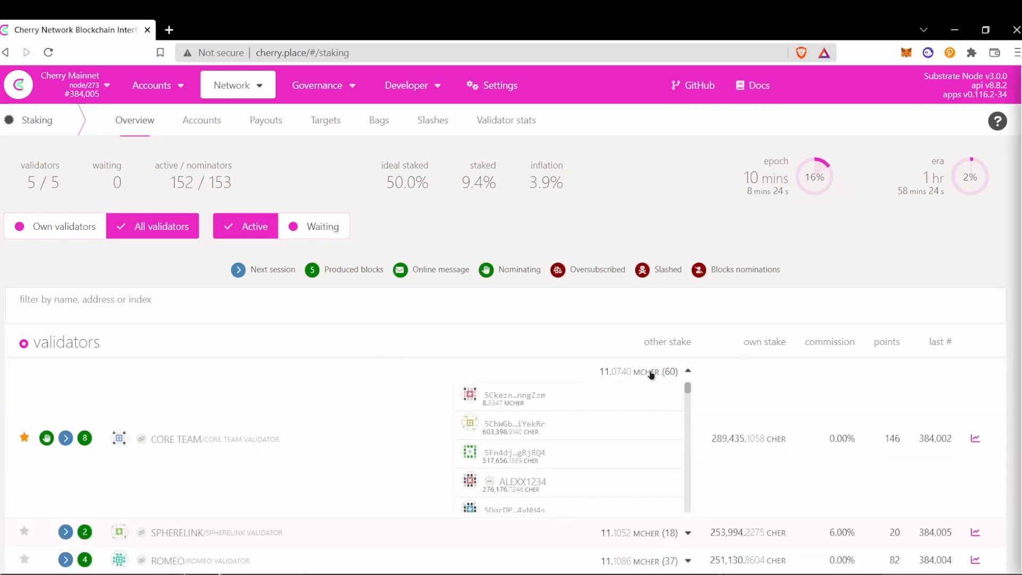
left_click(650, 375)
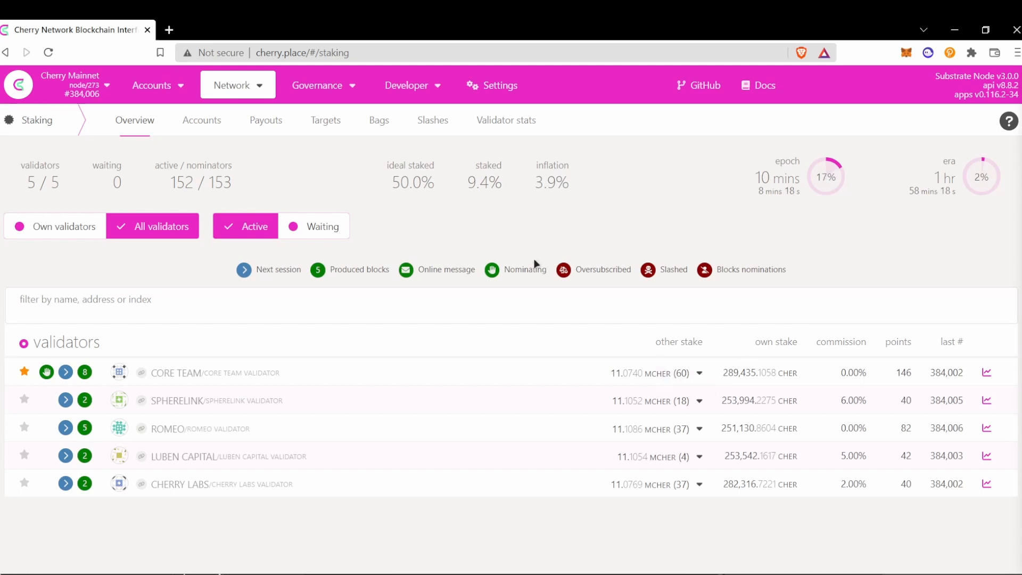
mouse_move(322, 89)
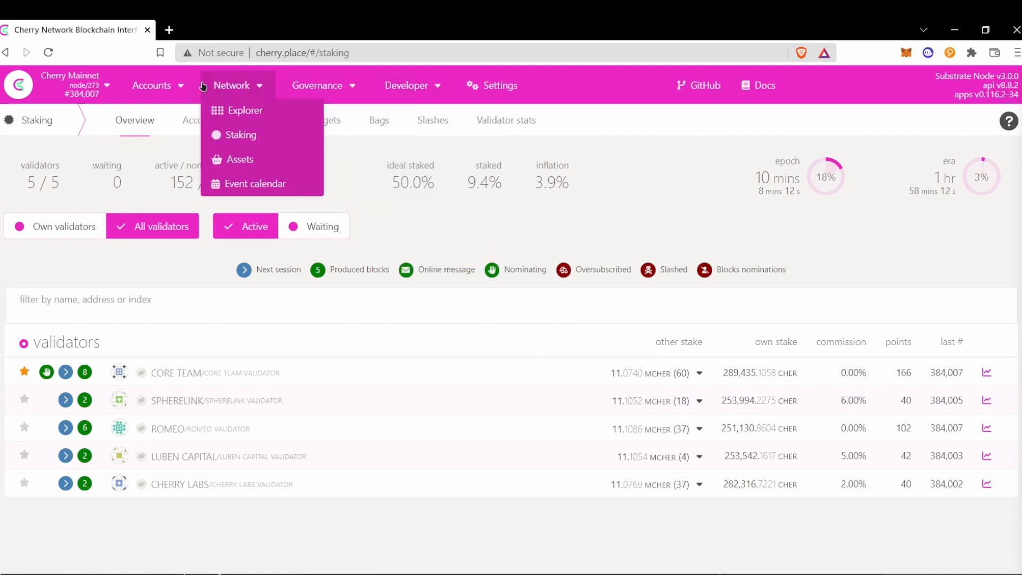
Step: Open Network > Assets and view the asset 110 Balances, showing 99.9950 MCHERN held
mouse_move(191, 88)
mouse_move(234, 88)
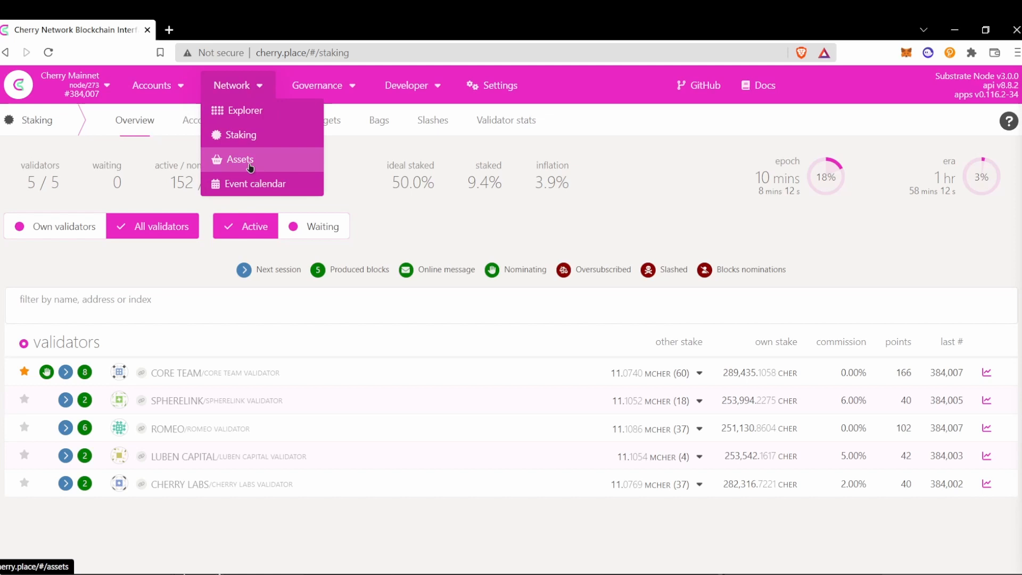
left_click(249, 165)
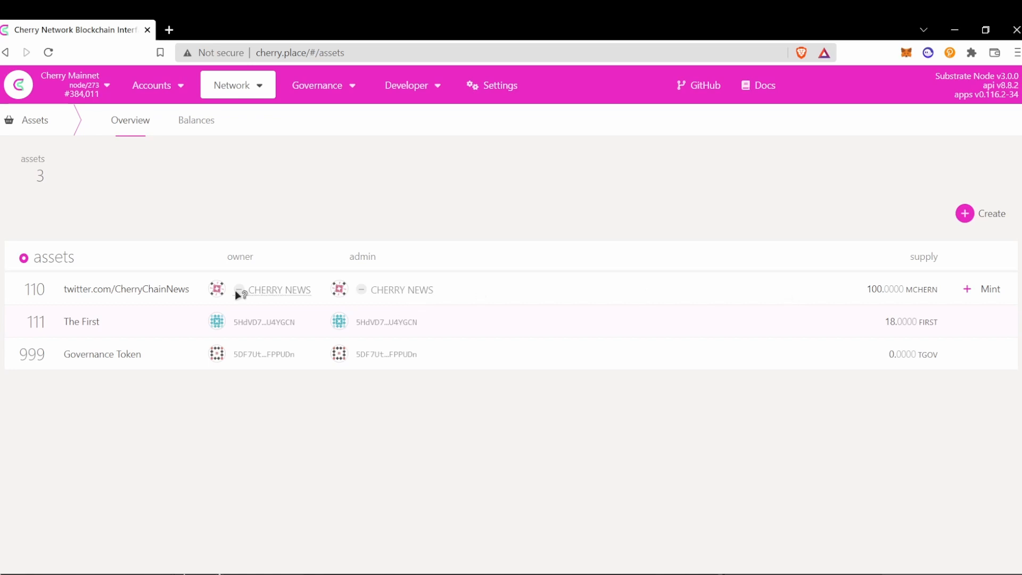
left_click(181, 120)
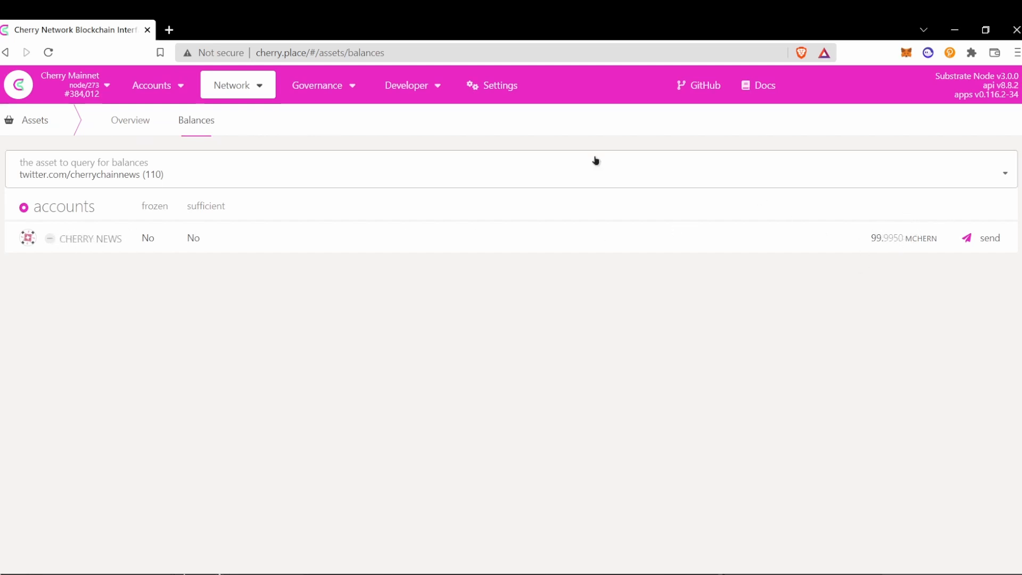
left_click(133, 121)
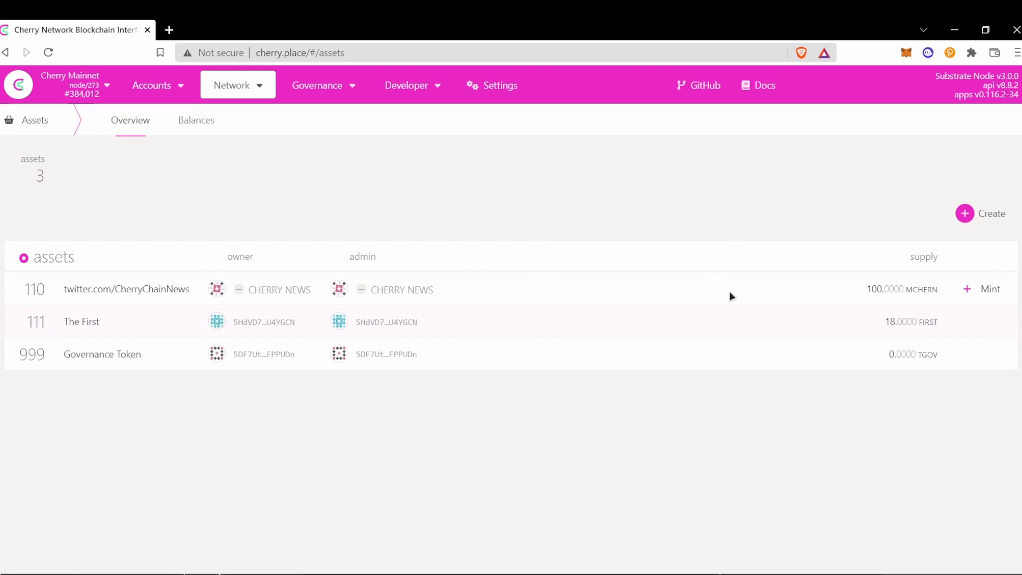
left_click(197, 121)
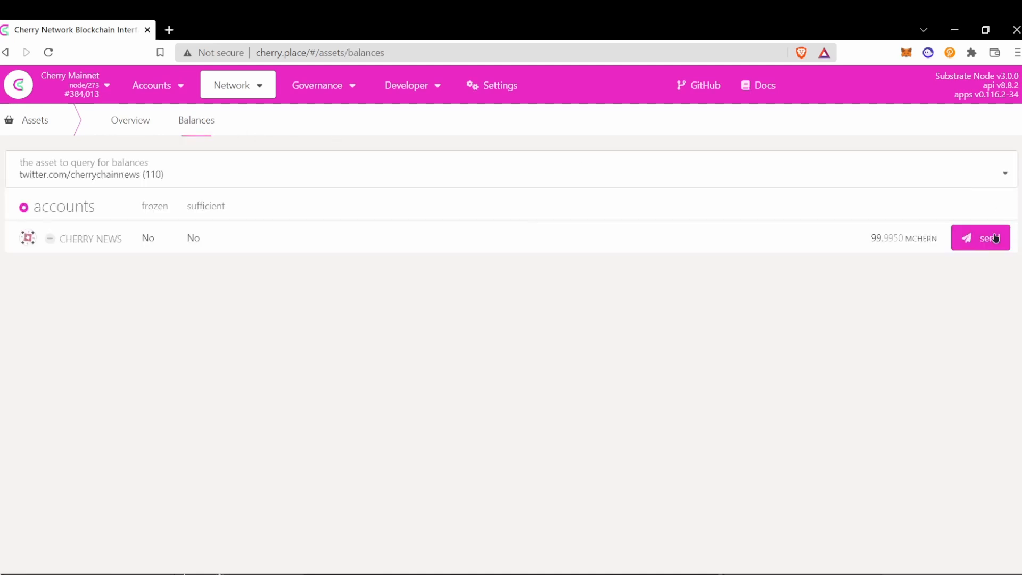
Step: Start a transfer of the CHERRY NEWS account's asset, then cancel the transfer dialog
left_click(988, 238)
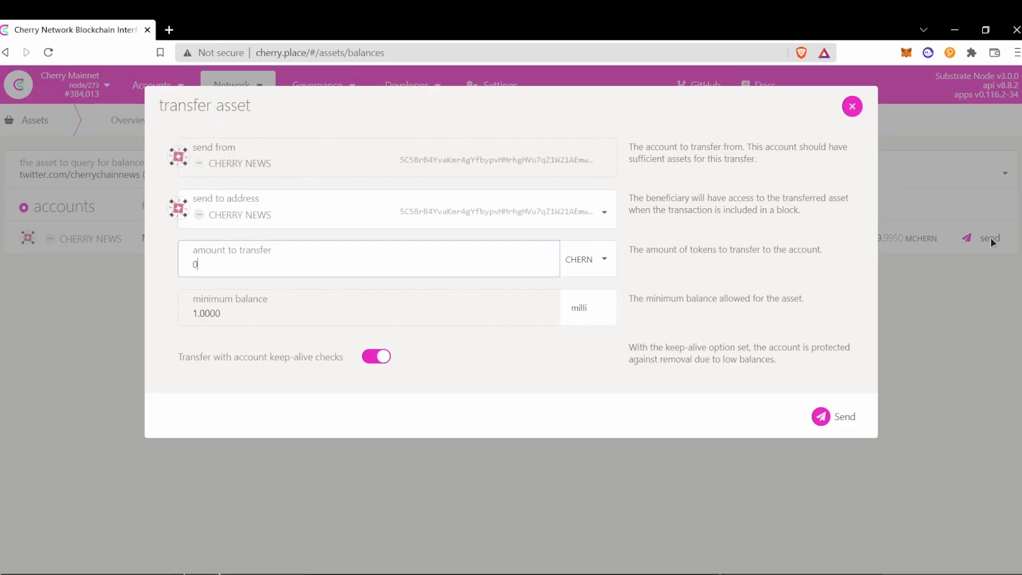
left_click(473, 211)
left_click(851, 106)
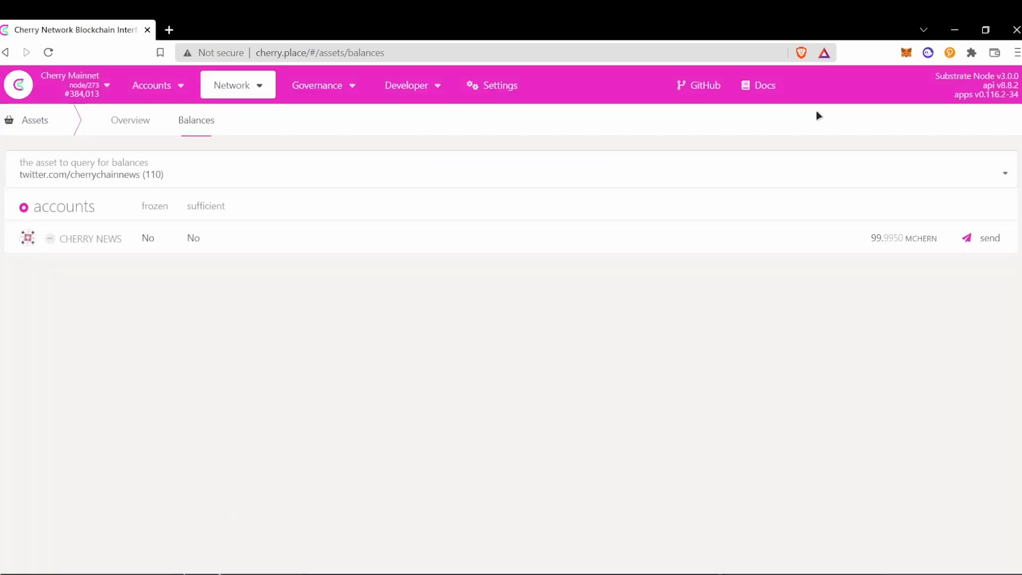
mouse_move(349, 91)
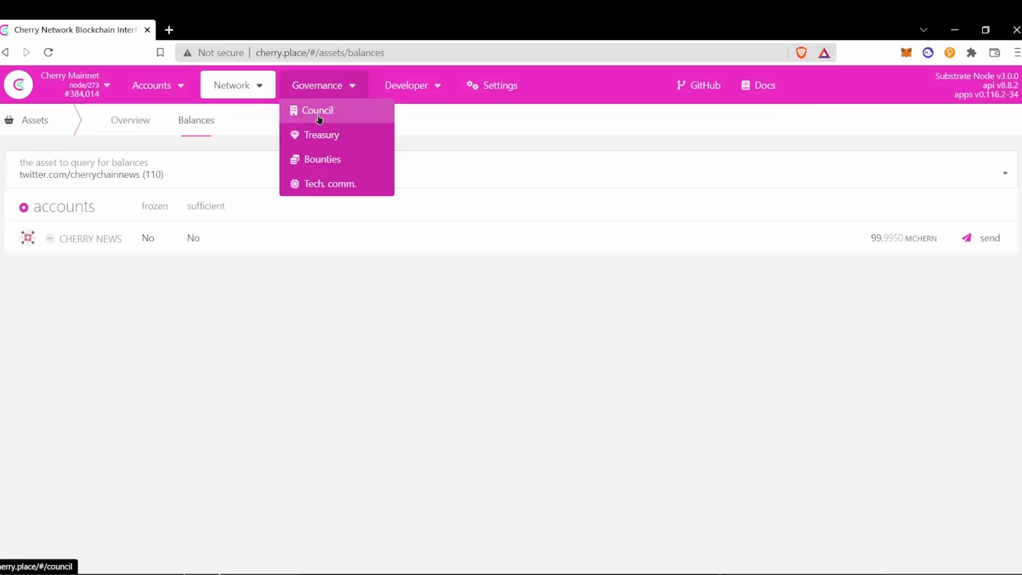
Step: Browse the Governance Bounties and Treasury overviews, ending on Bounties
left_click(334, 154)
left_click(333, 134)
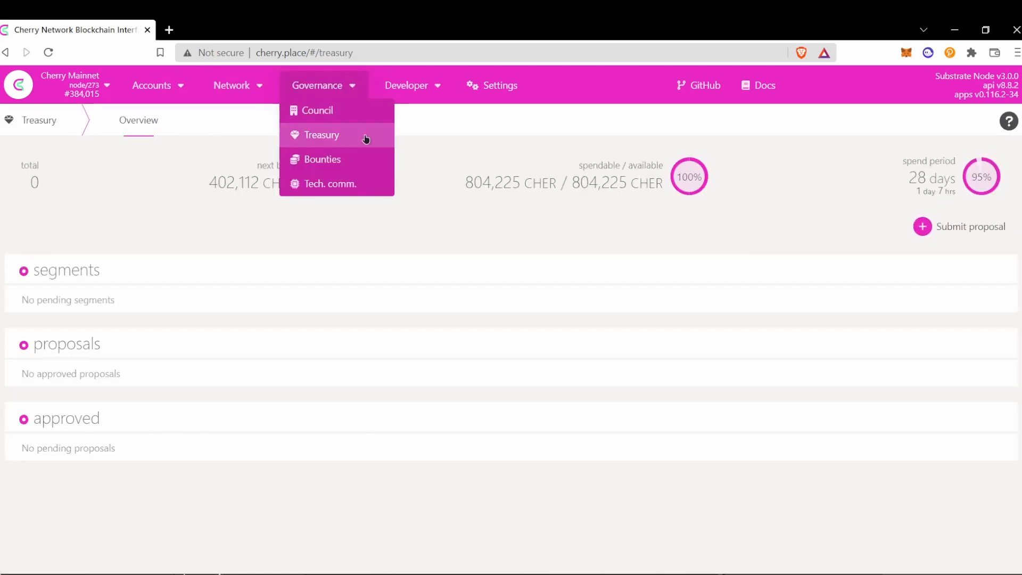
left_click(338, 163)
Step: Open the Network Event calendar for 11 July 2022, showing session 3,841 and era 641
mouse_move(383, 96)
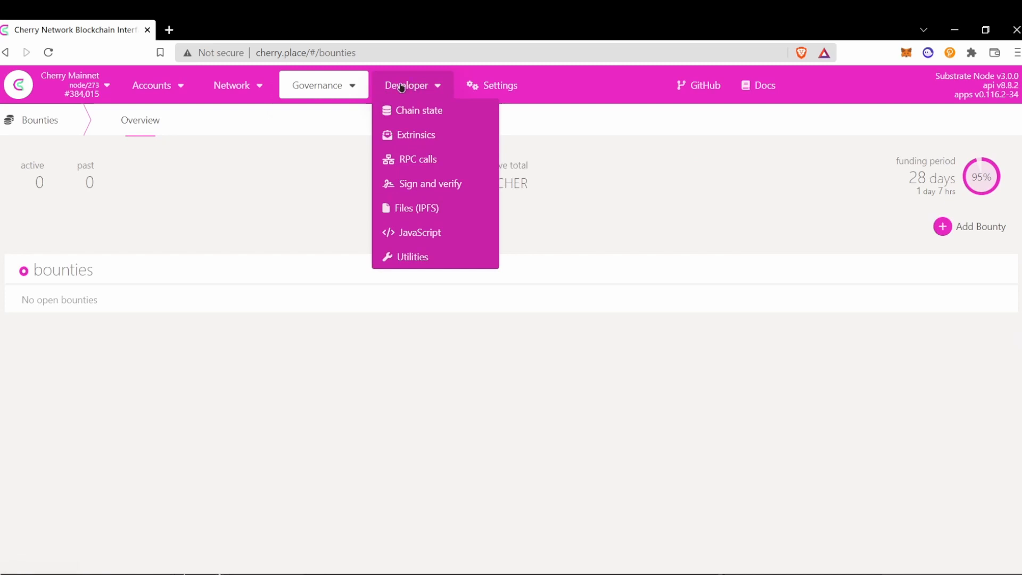
mouse_move(255, 96)
left_click(259, 187)
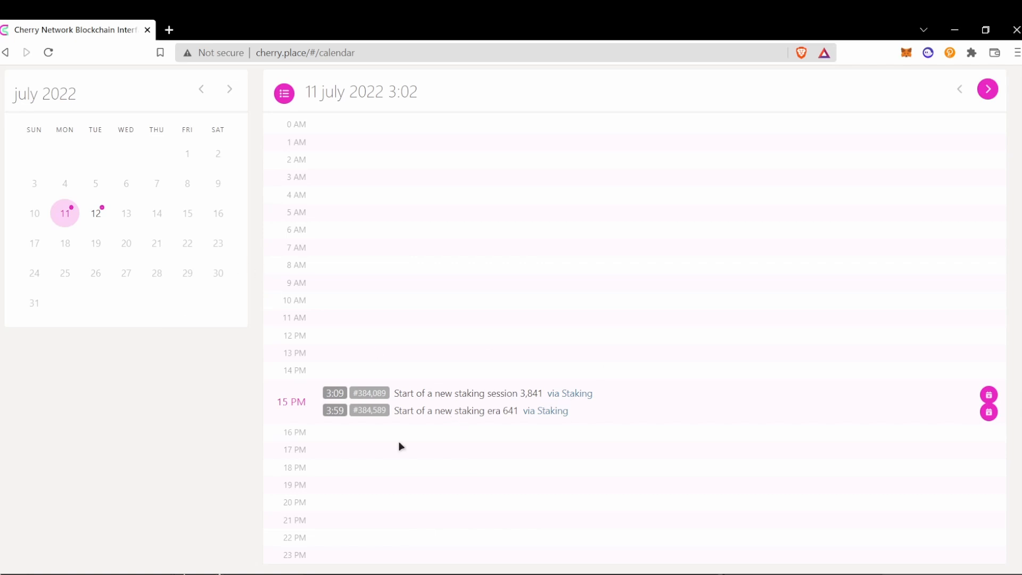
Step: Select 12 July in the mini calendar to list the council election and Treasury spending period
left_click(101, 214)
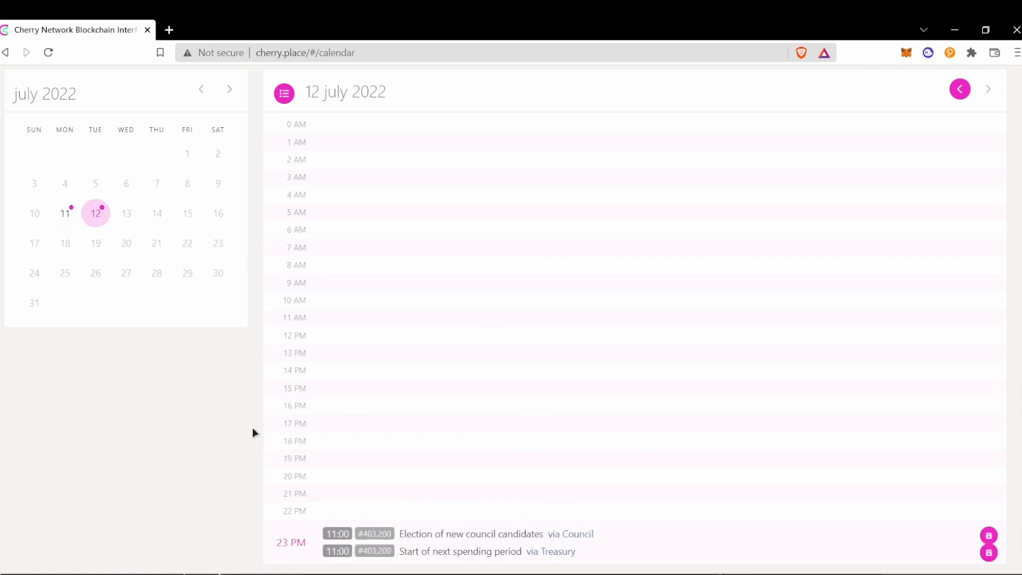
scroll(318, 386, "up", 2)
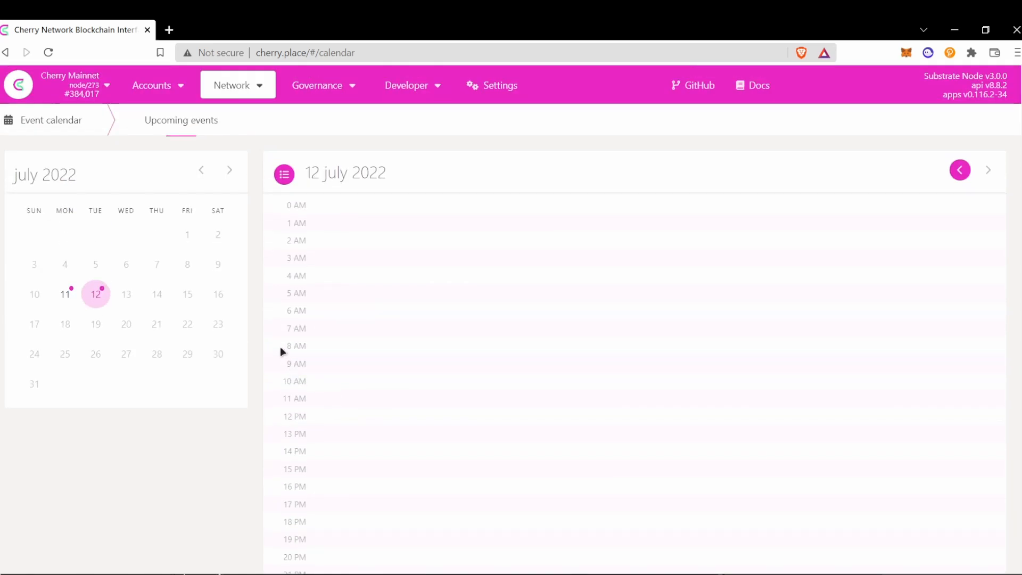
mouse_move(148, 89)
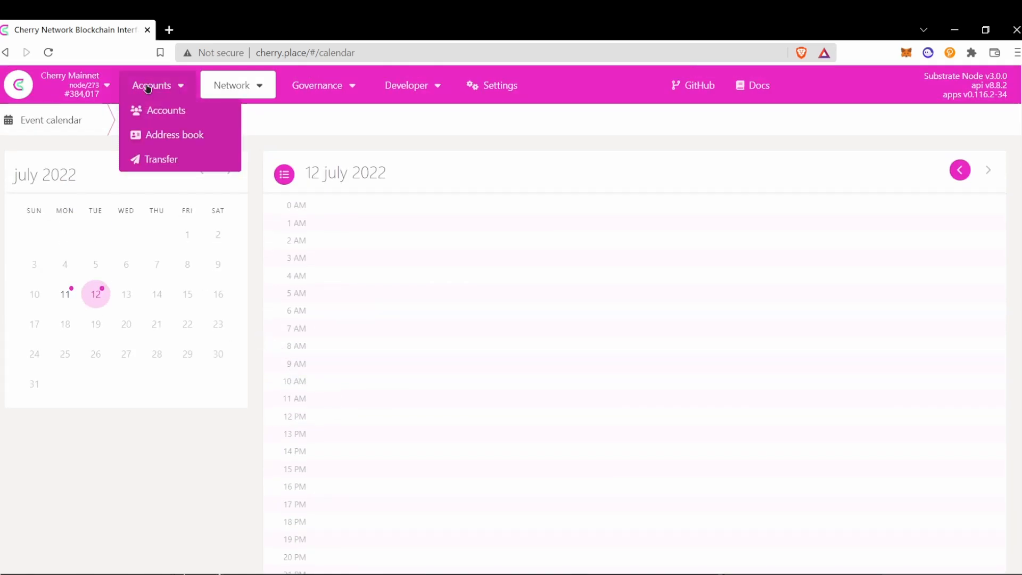